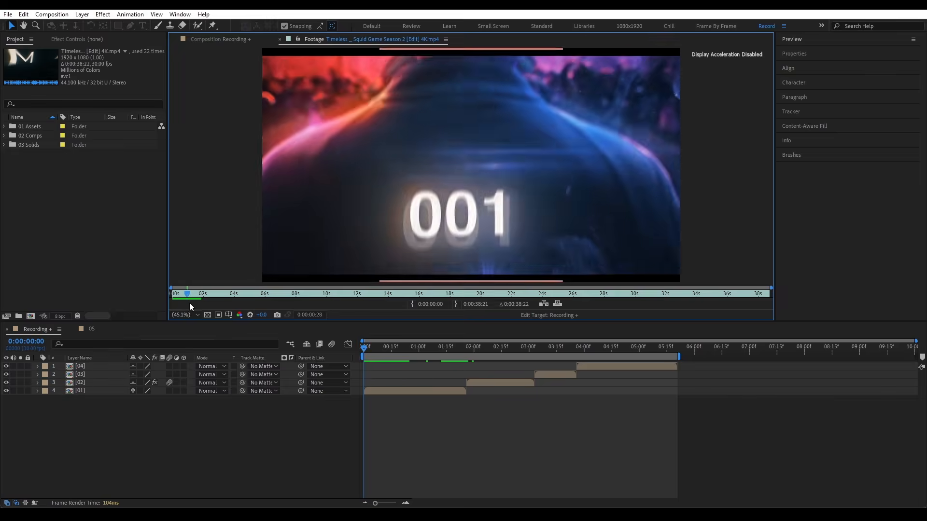
# Scrub through the opening of the Timeless _ Squad Game Season 2 footage and examine the shot with the 001 jacket
pyautogui.click(176, 296)
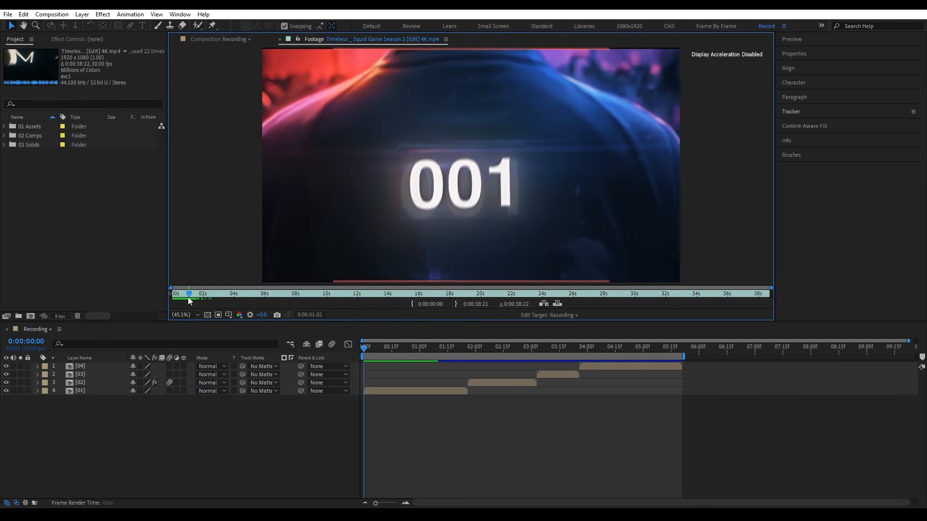
pyautogui.click(179, 297)
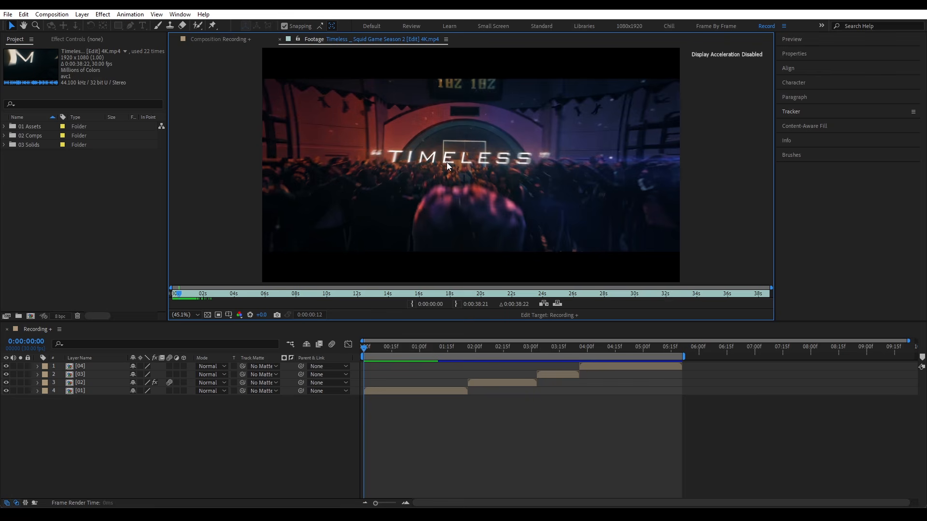
pyautogui.click(182, 298)
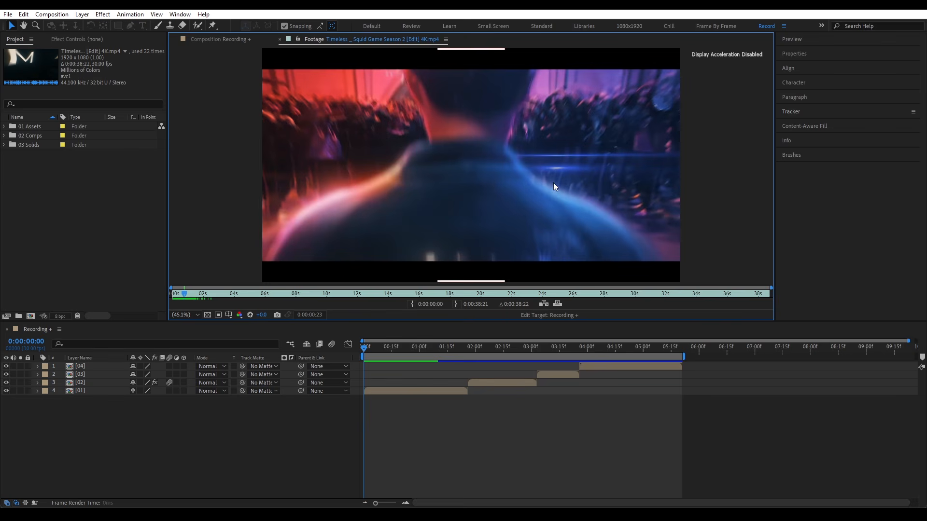
pyautogui.moveTo(184, 293); pyautogui.dragTo(187, 302)
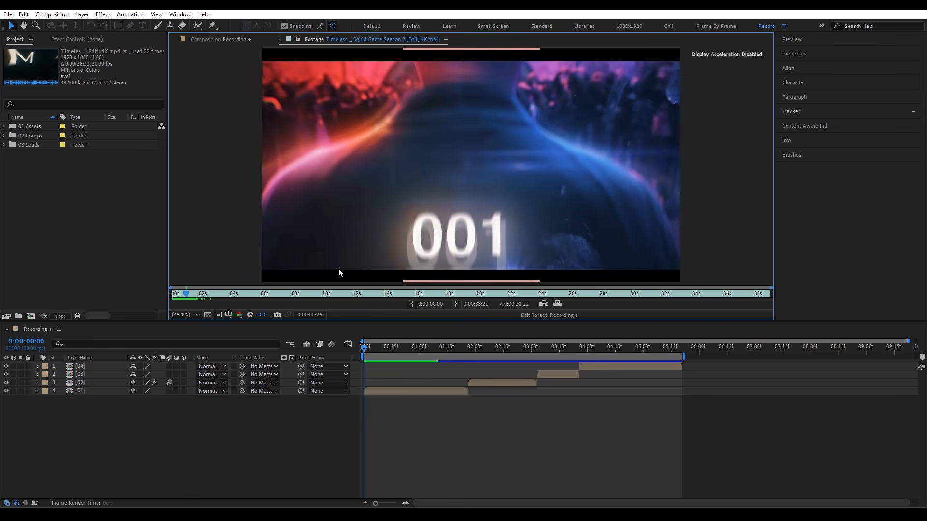
pyautogui.scroll(3, 521, 215)
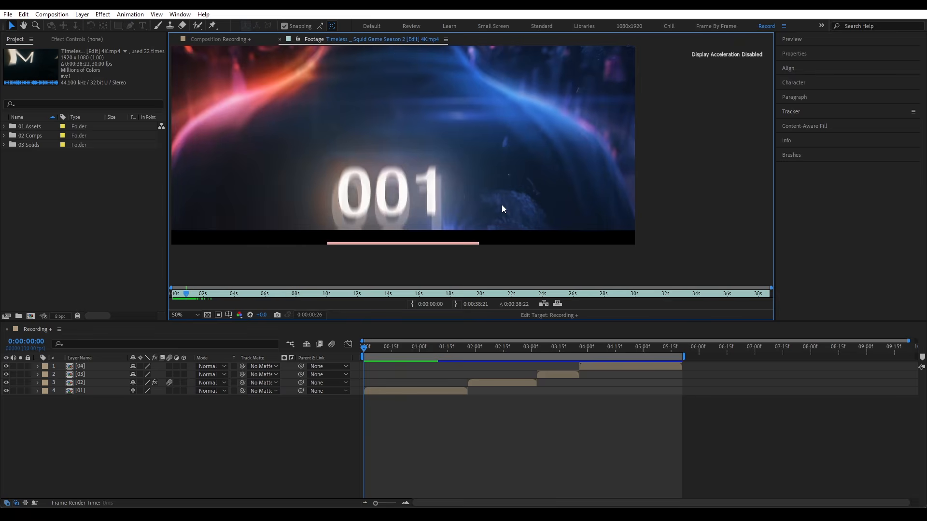
pyautogui.click(185, 315)
pyautogui.click(190, 325)
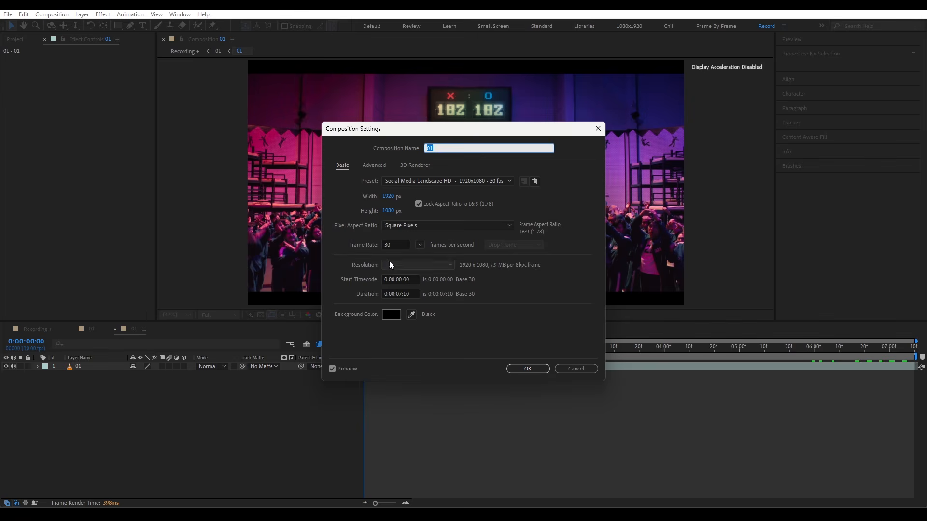
# Accept composition 01's settings at 1920x1080 and 30 fps, and set the Recording composition's preview resolution to Full
pyautogui.click(528, 368)
pyautogui.click(214, 315)
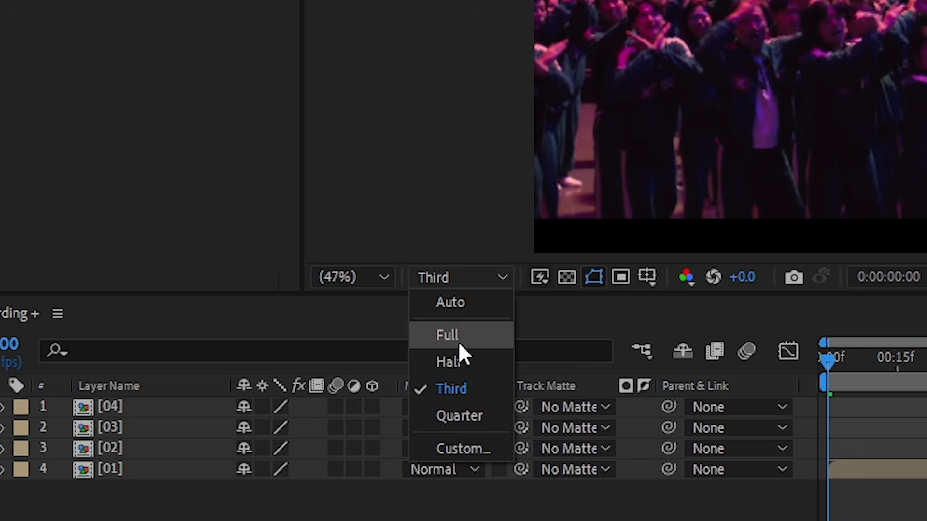
pyautogui.click(212, 338)
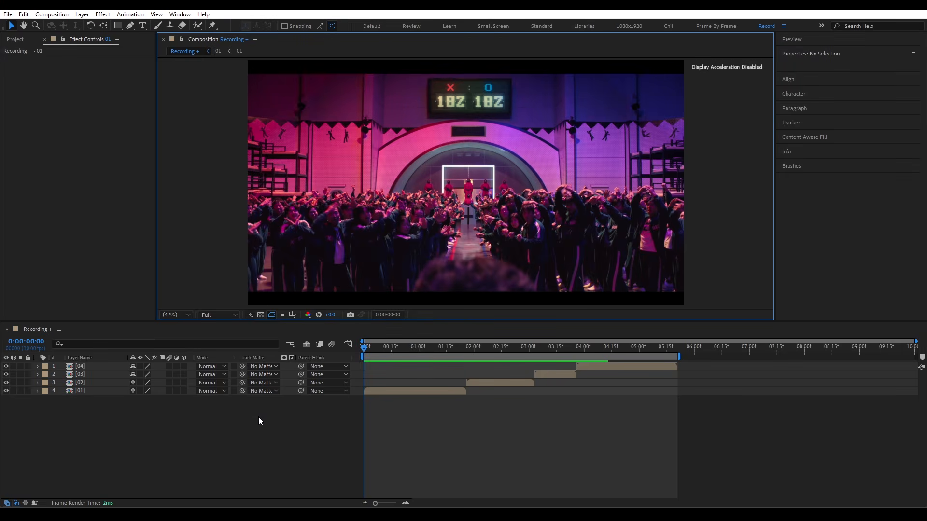
pyautogui.click(262, 427)
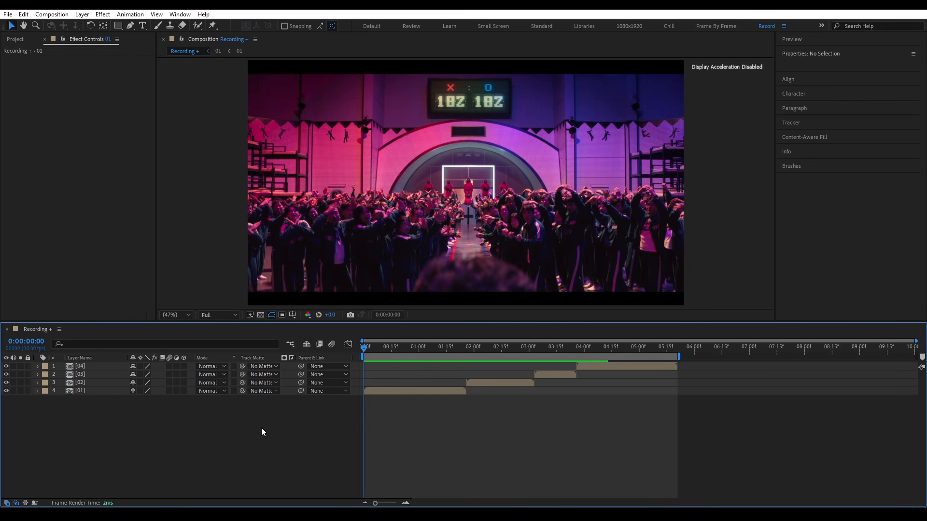
# Apply the PreRoto_CC_XX preset to the footage layer inside the innermost 01 composition and collapse its effect settings
pyautogui.doubleClick(106, 392)
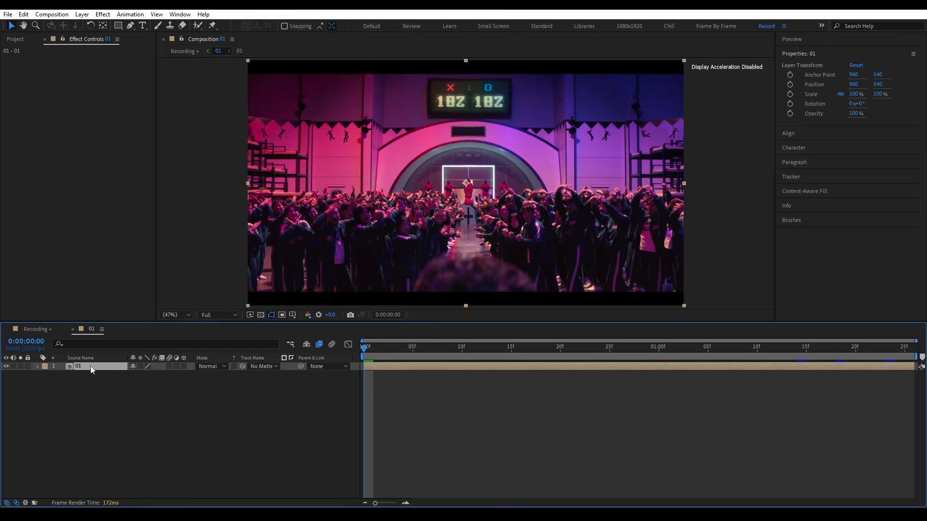
pyautogui.doubleClick(91, 366)
pyautogui.click(100, 368)
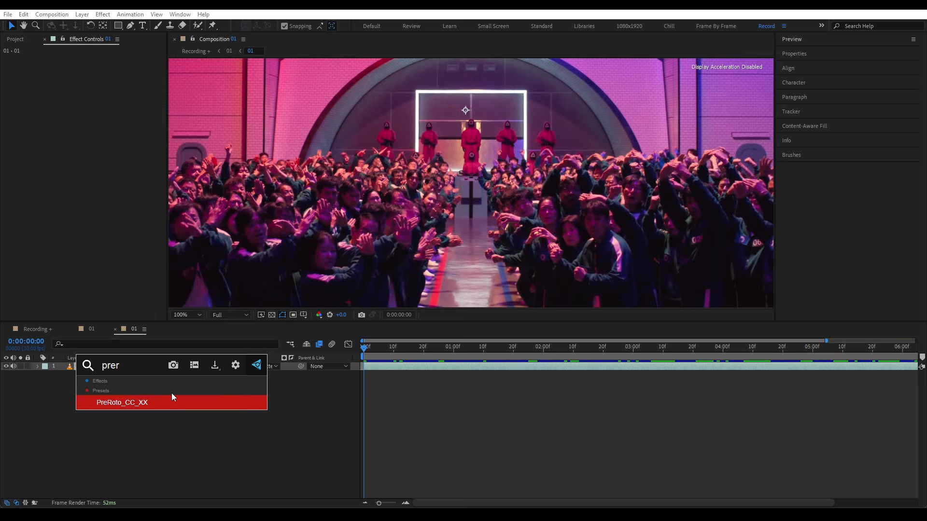
pyautogui.press('Return')
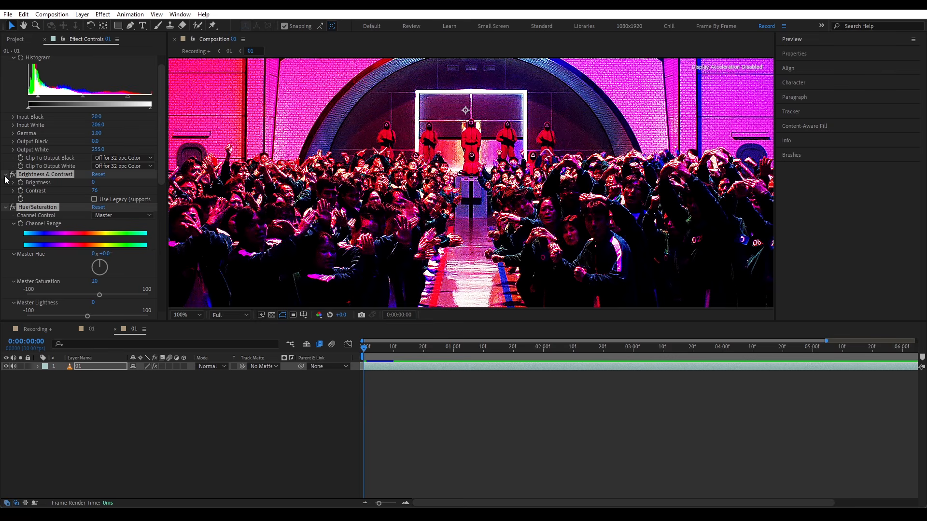
pyautogui.keyDown('ctrl'); pyautogui.click(6, 175); pyautogui.keyUp('ctrl')
pyautogui.click(285, 196)
pyautogui.scroll(3, 413, 226)
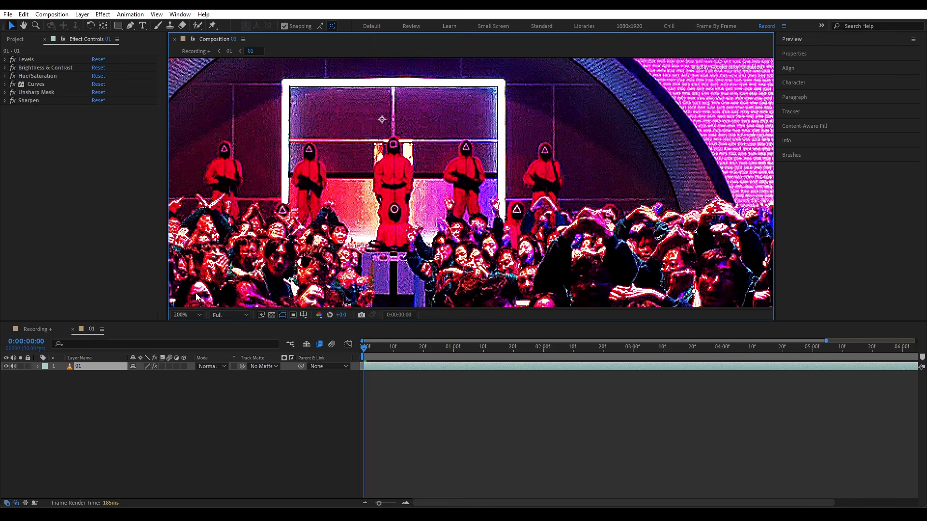
pyautogui.hotkey('shift', '/')
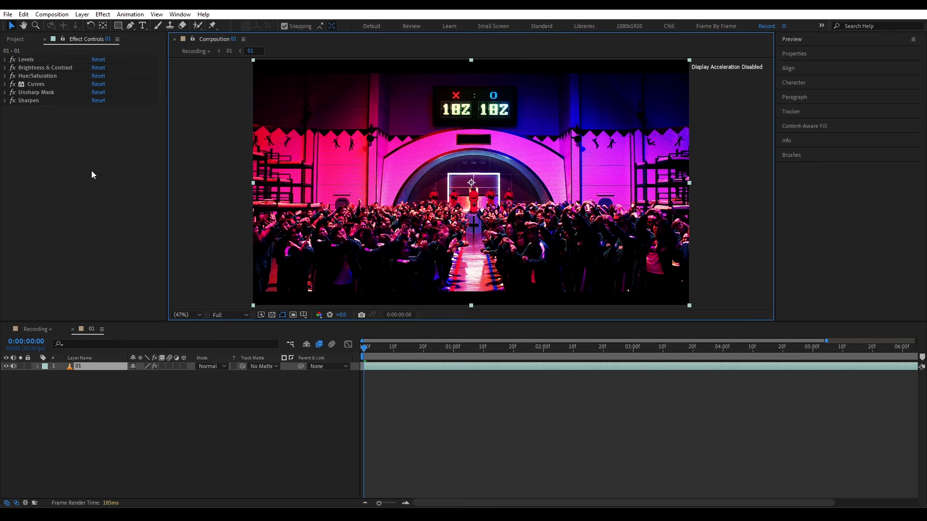
# Turn off the Sharpen and Brightness & Contrast effects on the footage layer, and check the look at other frames
pyautogui.click(12, 101)
pyautogui.click(5, 67)
pyautogui.click(5, 60)
pyautogui.click(6, 226)
pyautogui.click(6, 175)
pyautogui.click(4, 60)
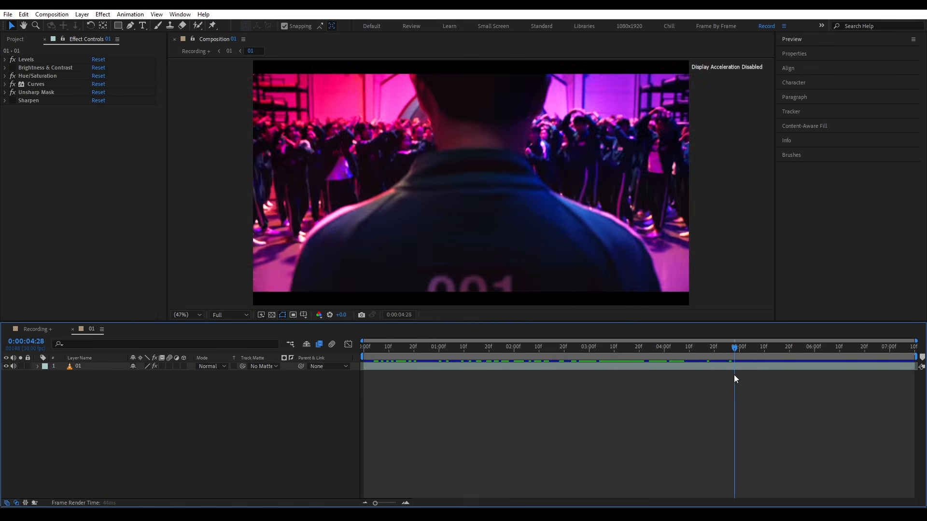
pyautogui.moveTo(734, 374); pyautogui.dragTo(629, 385)
# In the Recording composition, hide layers [02], [03] and [04] as shy layers and shorten the work area to layer [01]
pyautogui.click(195, 52)
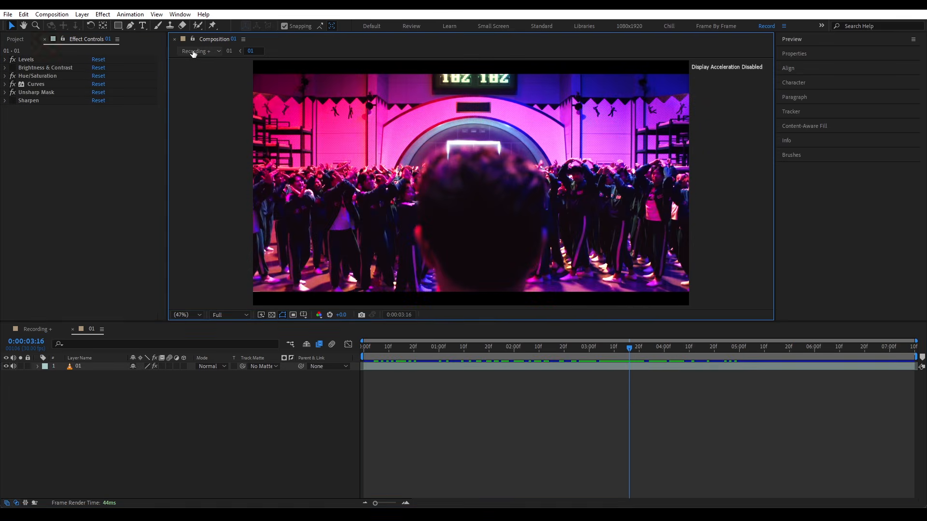
pyautogui.click(297, 440)
pyautogui.moveTo(157, 367); pyautogui.dragTo(148, 379)
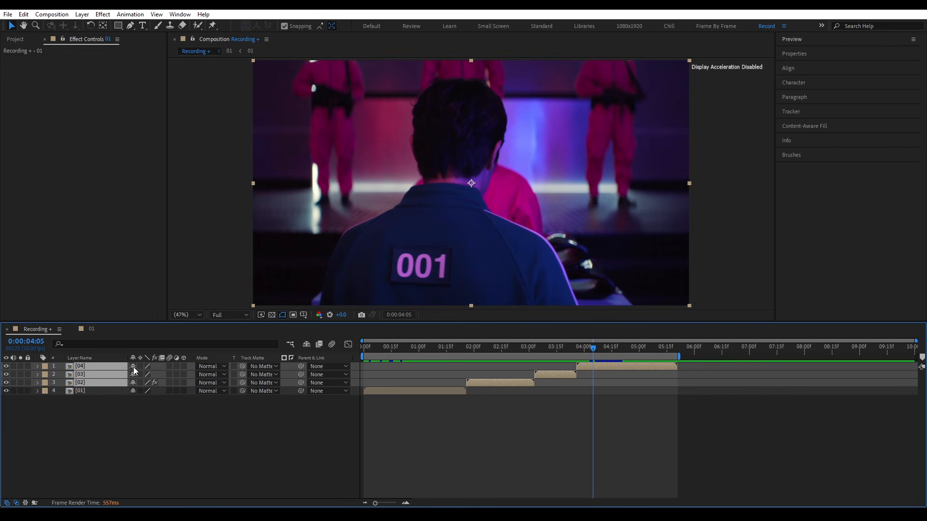
pyautogui.click(134, 366)
pyautogui.click(306, 345)
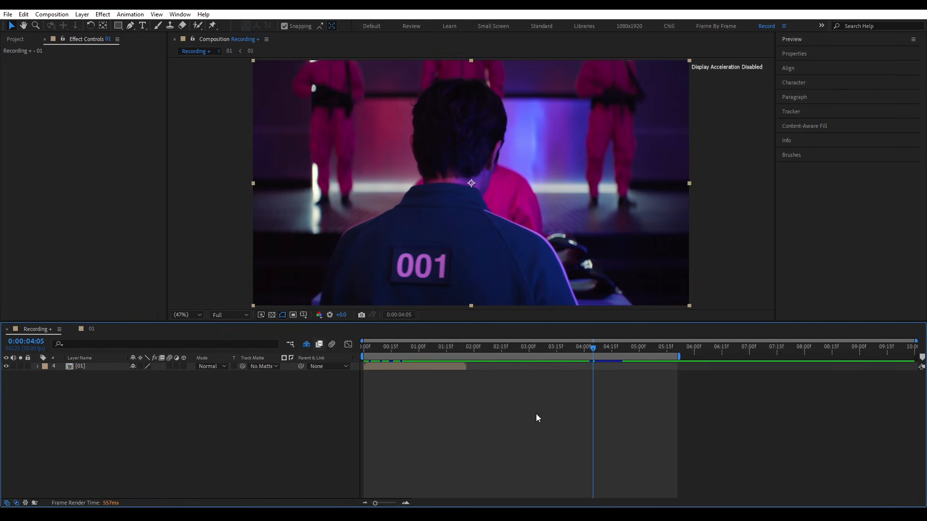
pyautogui.moveTo(681, 362); pyautogui.dragTo(473, 367)
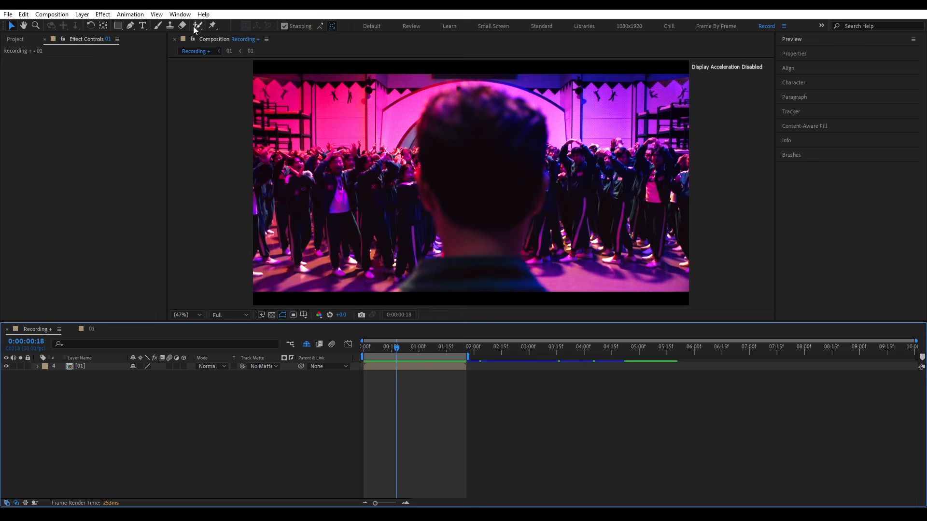
# Start a Roto Brush selection on layer [01] at 0:00:00:18 by painting over the back of the man's head
pyautogui.click(197, 26)
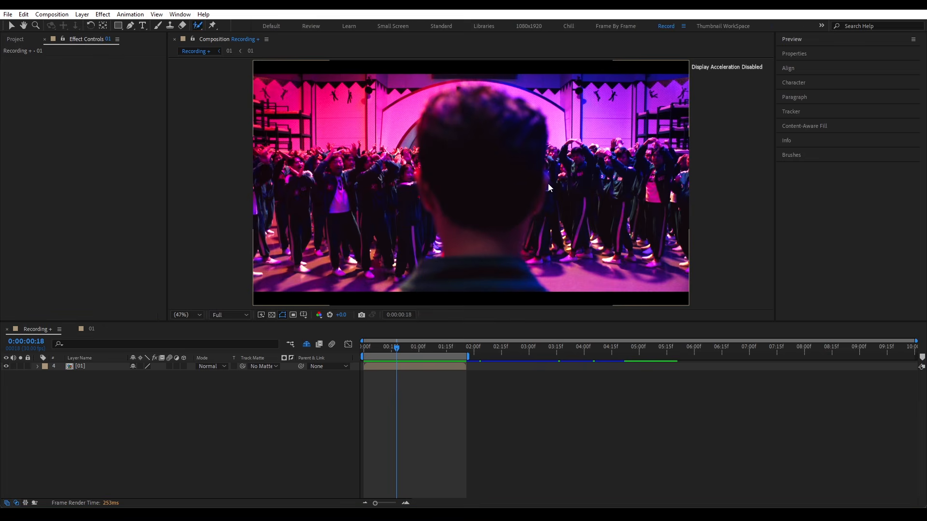
pyautogui.doubleClick(458, 204)
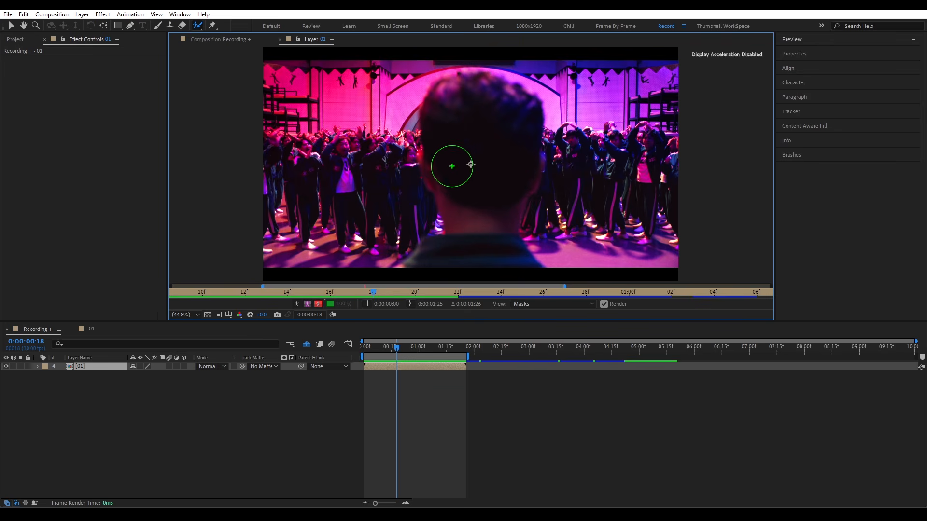
pyautogui.moveTo(468, 144); pyautogui.dragTo(471, 185)
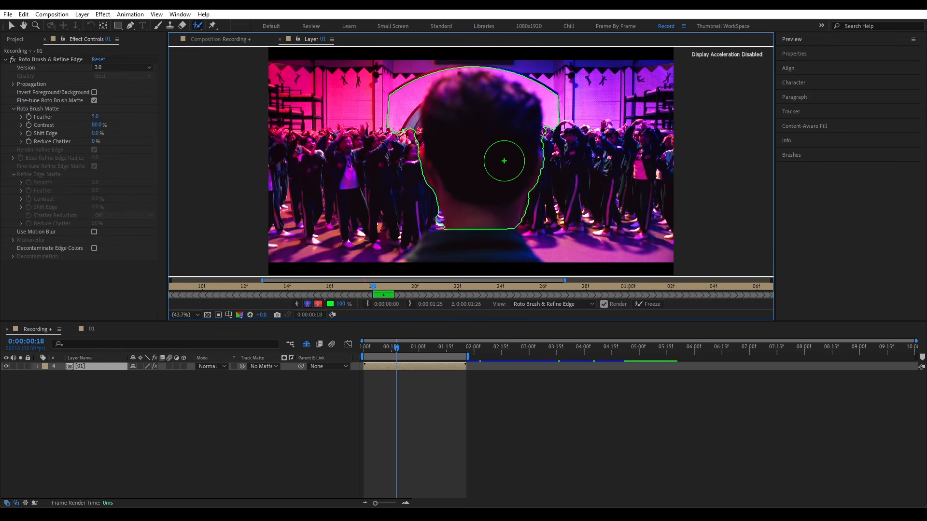
# Subtract the background wall and arch around the man's head from the Roto Brush selection
pyautogui.scroll(3, 425, 145)
pyautogui.moveTo(414, 111); pyautogui.dragTo(451, 200)
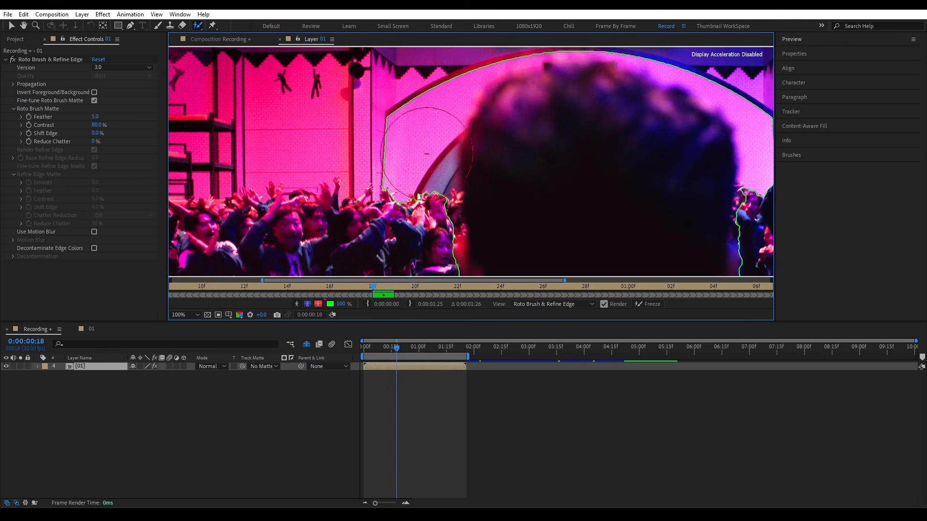
pyautogui.moveTo(409, 145)
pyautogui.mouseDown()
pyautogui.moveTo(392, 124)
pyautogui.moveTo(352, 165)
pyautogui.moveTo(414, 166)
pyautogui.mouseUp()
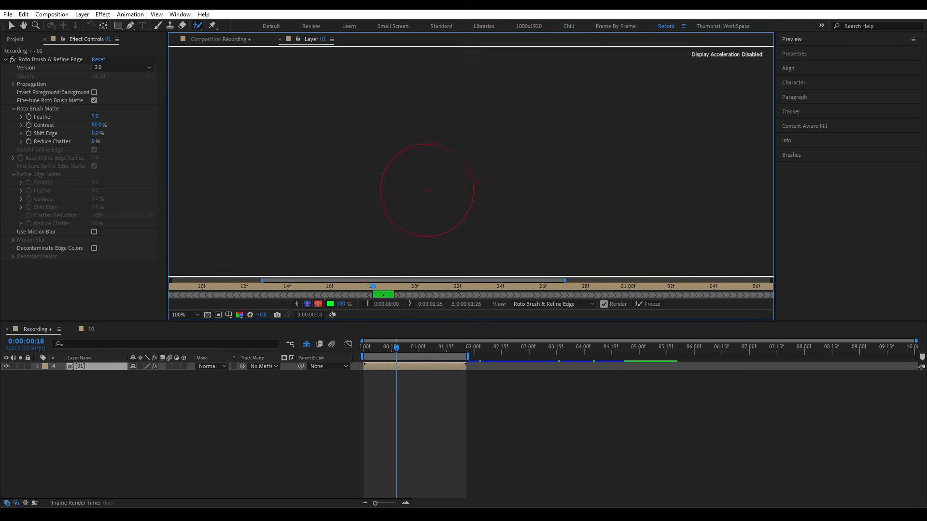
pyautogui.hscroll(5, 515, 158)
pyautogui.scroll(-2, 517, 154)
pyautogui.scroll(3, 374, 157)
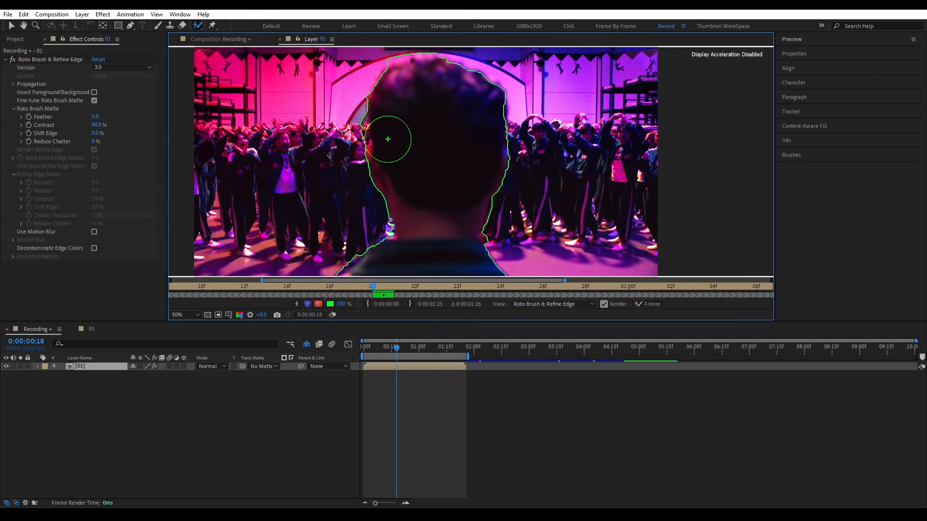
# Reduce the size of the Roto Brush tip for finer strokes
pyautogui.moveTo(405, 166)
pyautogui.keyDown('ctrl'); pyautogui.mouseDown()
pyautogui.moveTo(425, 169)
pyautogui.moveTo(408, 177)
pyautogui.mouseUp(); pyautogui.keyUp('ctrl')
pyautogui.keyDown('ctrl'); pyautogui.moveTo(430, 156); pyautogui.dragTo(472, 156); pyautogui.keyUp('ctrl')
pyautogui.scroll(2, 578, 156)
pyautogui.scroll(-2, 604, 164)
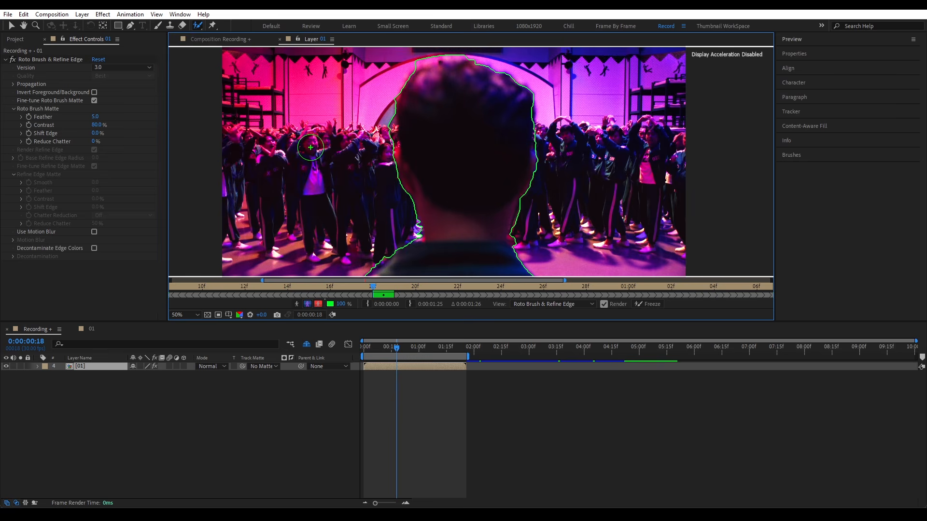
pyautogui.press('alt')
pyautogui.scroll(5, 310, 148)
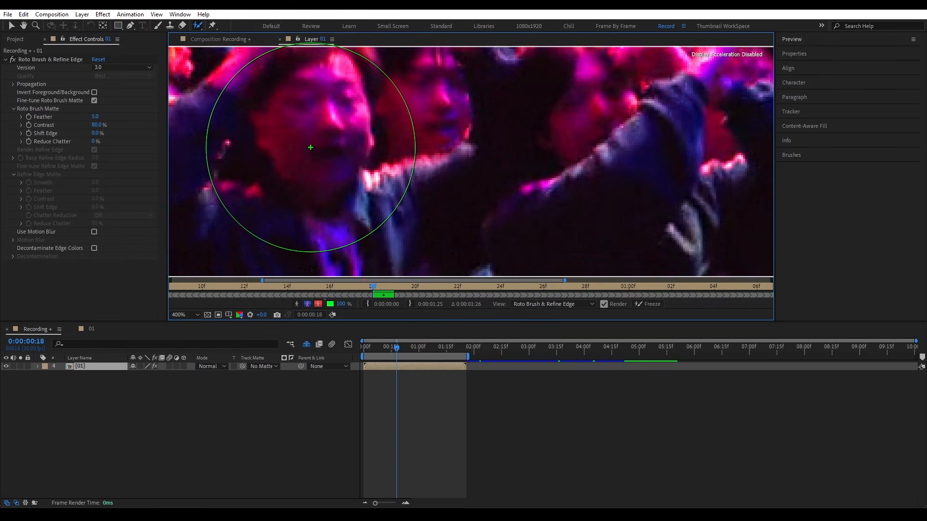
pyautogui.scroll(-6, 310, 148)
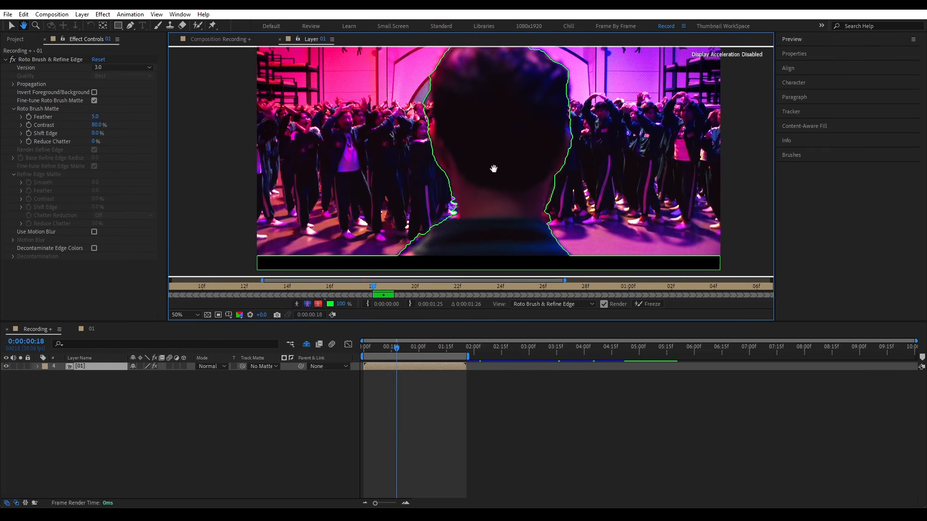
pyautogui.scroll(2, 422, 155)
pyautogui.scroll(-3, 449, 147)
# Go to frame 0:00:00:20 and add the missing edge of the man's right shoulder to the Roto Brush selection
pyautogui.click(399, 287)
pyautogui.moveTo(400, 288); pyautogui.dragTo(420, 288)
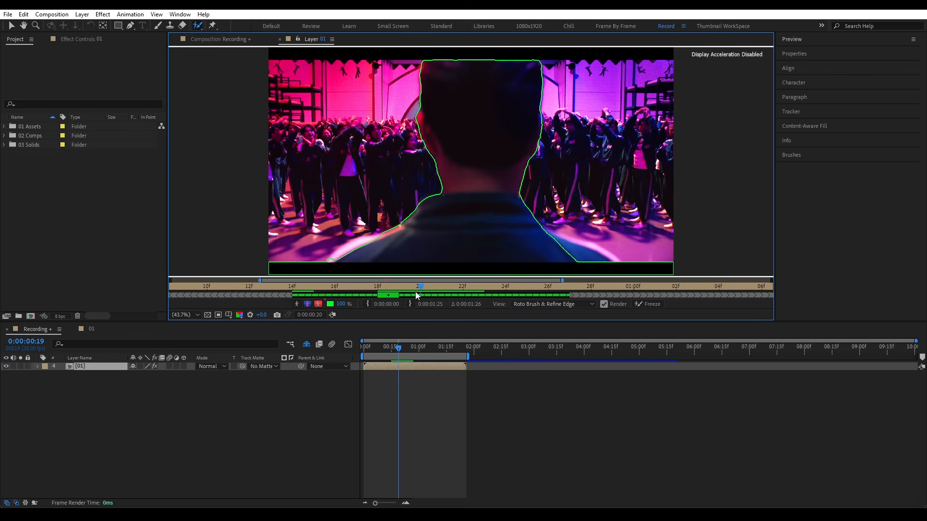
pyautogui.moveTo(540, 240); pyautogui.dragTo(583, 262)
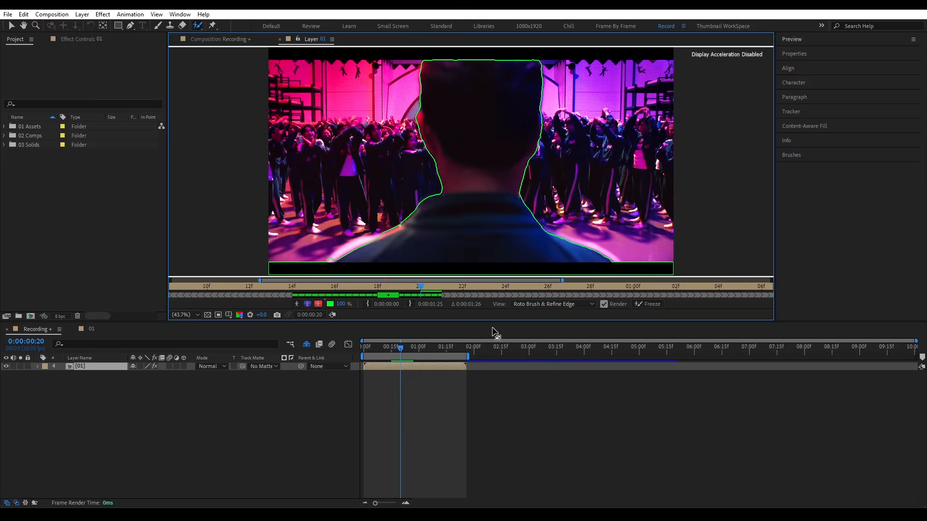
# Propagate the Roto Brush selection to the end of layer [01] and freeze it from frame 0:00:01:23
pyautogui.click(465, 347)
pyautogui.moveTo(472, 281); pyautogui.dragTo(171, 281)
pyautogui.press('pageup')
pyautogui.press('pageup')
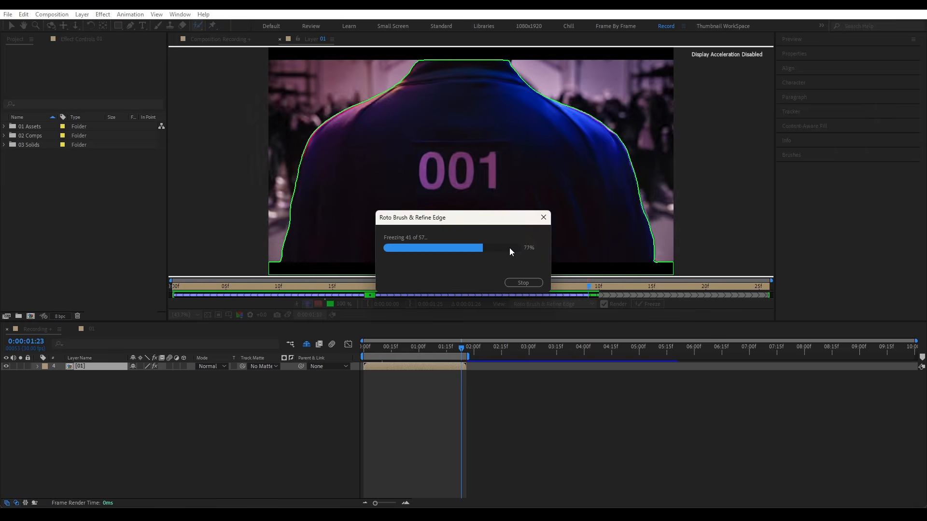
# Return to the Recording composition and duplicate the rotoscoped layer [01]
pyautogui.click(62, 327)
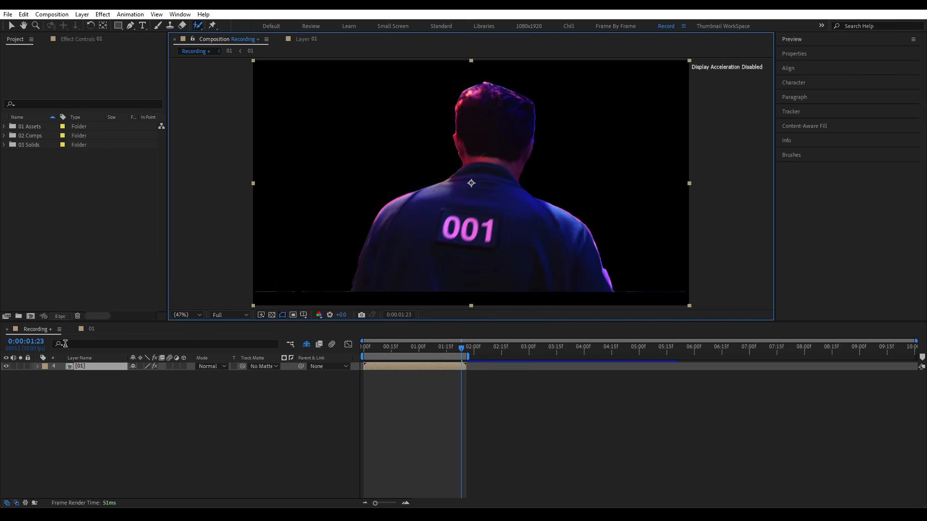
pyautogui.click(90, 368)
pyautogui.hotkey('ctrl', 'd')
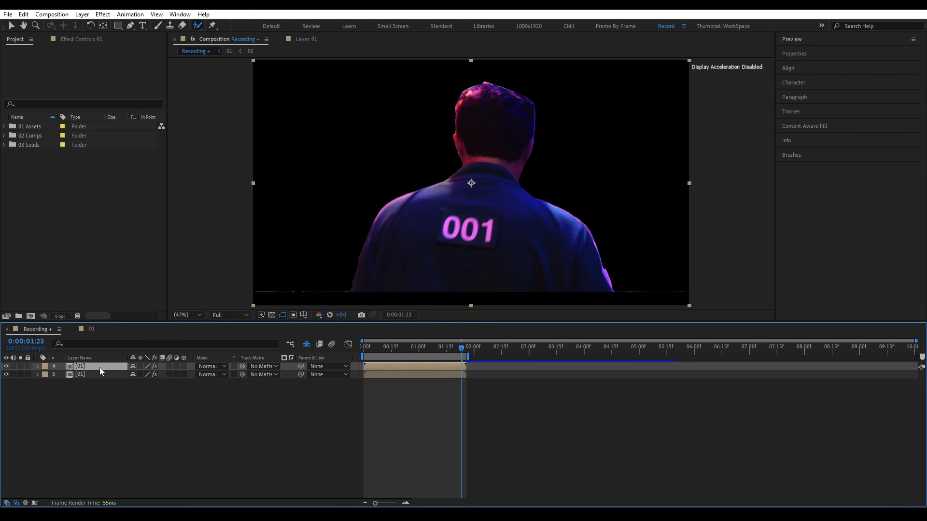
# Pre-compose the upper duplicate of layer [01] as Roto_cutout, moving all attributes into the new composition
pyautogui.hotkey('ctrl', 'shift', 'c')
pyautogui.press('BackSpace')
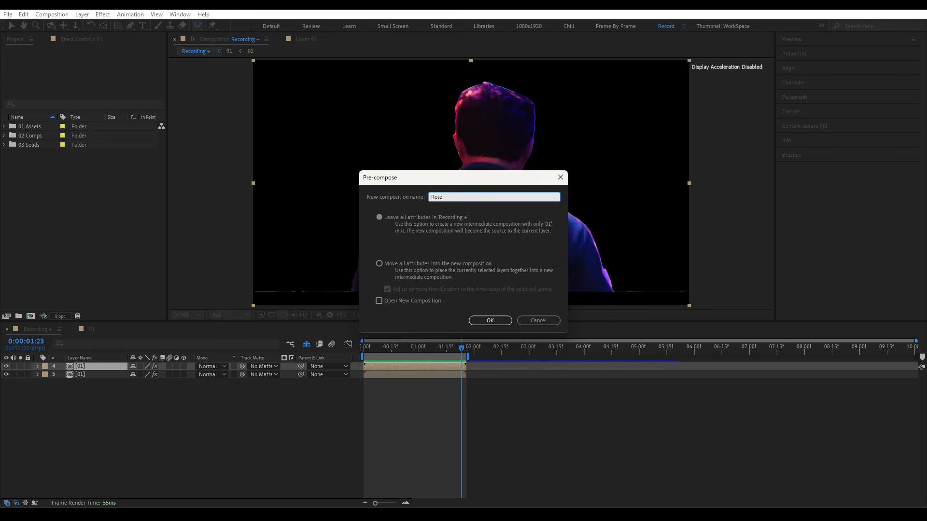
pyautogui.write('Roto_cutout')
pyautogui.click(379, 264)
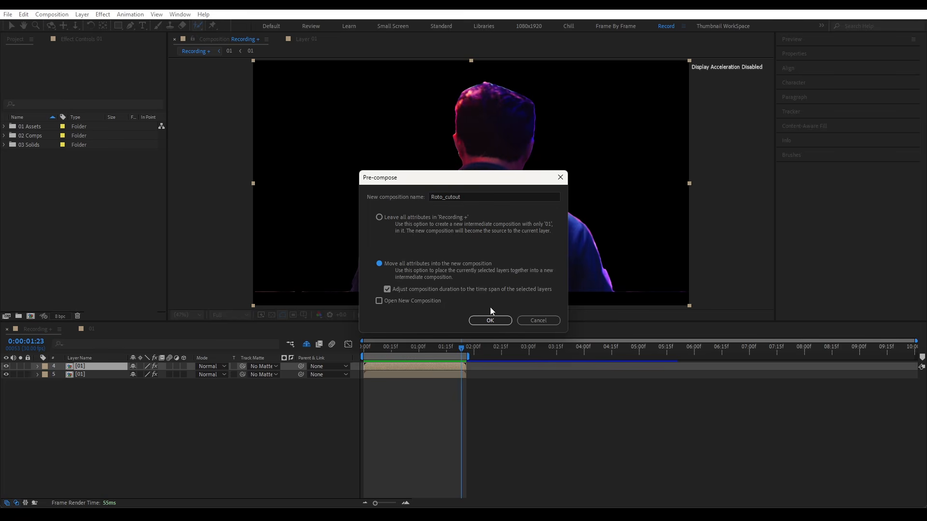
pyautogui.click(490, 320)
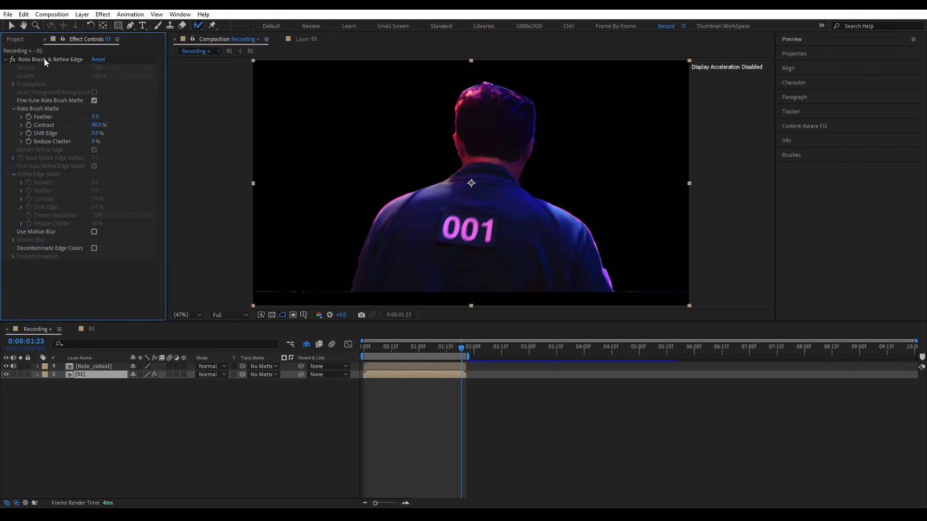
# Remove the Roto Brush & Refine Edge effect from the lower [01] layer and check the Roto_cutout layer in isolation
pyautogui.click(41, 61)
pyautogui.press('Delete')
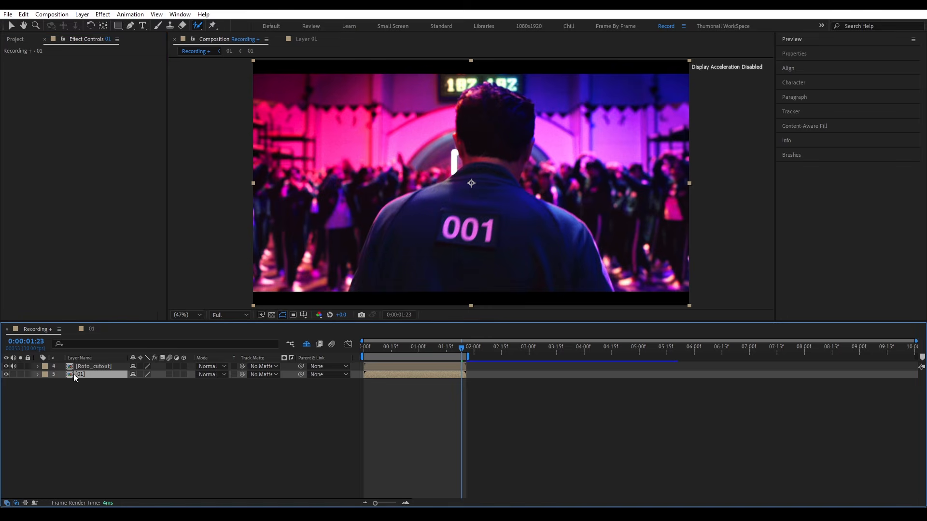
pyautogui.click(21, 366)
pyautogui.click(21, 367)
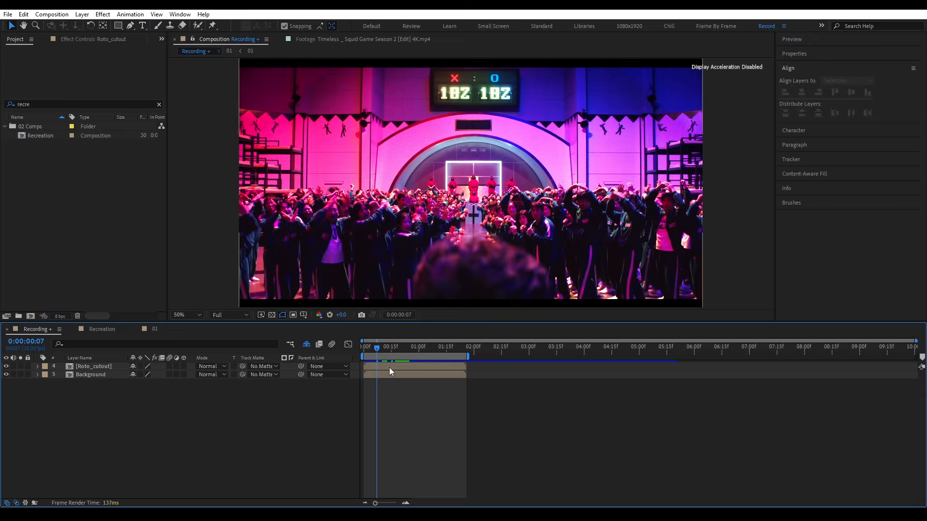
# Check the title in the reference footage near 0:00:00:07 and add a text layer reading "Timeless" above Roto_cutout
pyautogui.click(389, 367)
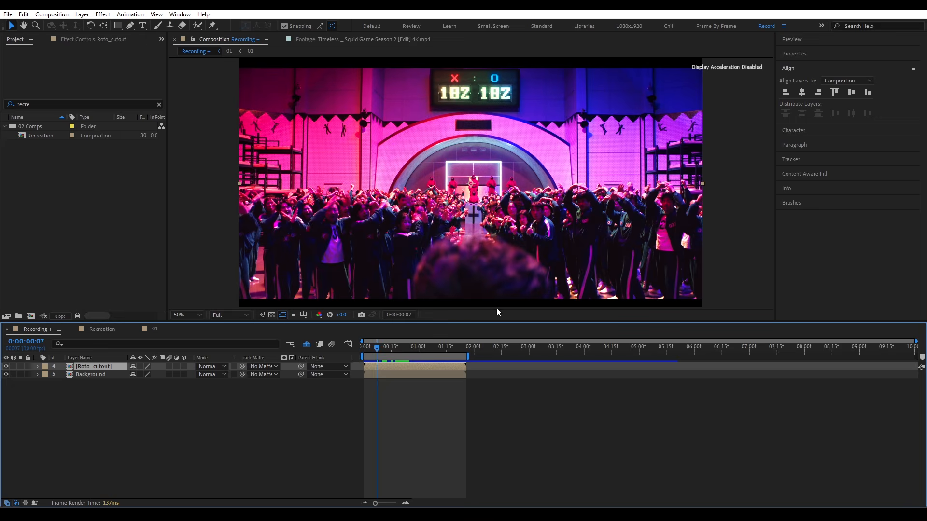
pyautogui.click(315, 42)
pyautogui.moveTo(233, 295); pyautogui.dragTo(187, 295)
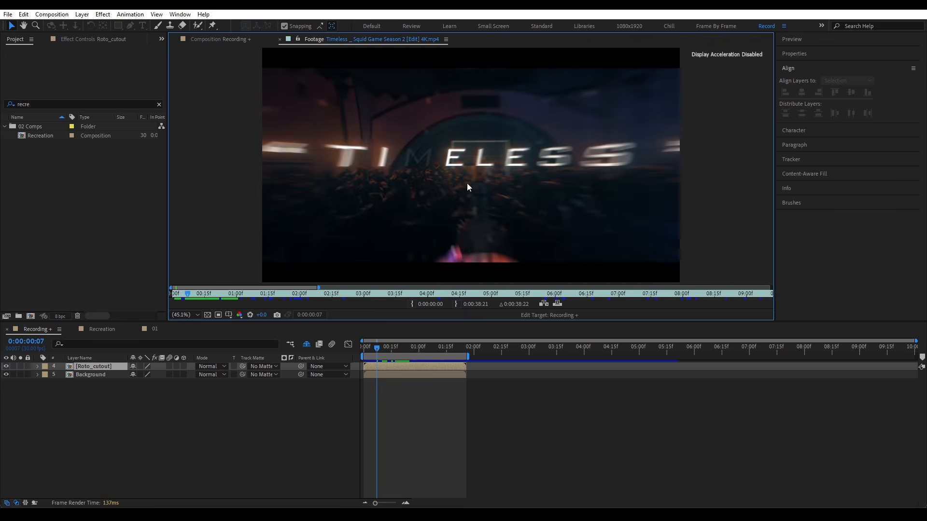
pyautogui.click(219, 38)
pyautogui.hotkey('ctrl', 't')
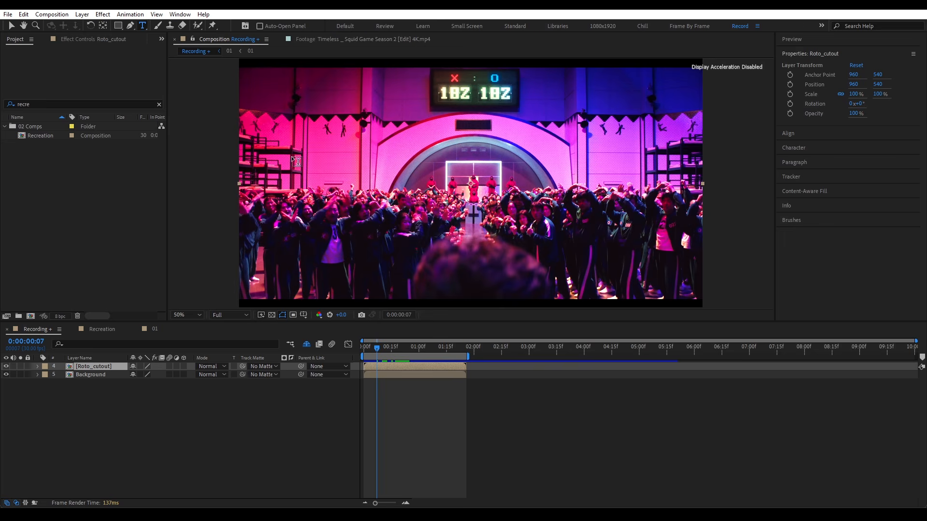
pyautogui.click(444, 171)
pyautogui.write('Timeless')
# Scale the Timeless text to 204% and centre it in the composition
pyautogui.click(92, 367)
pyautogui.press('s')
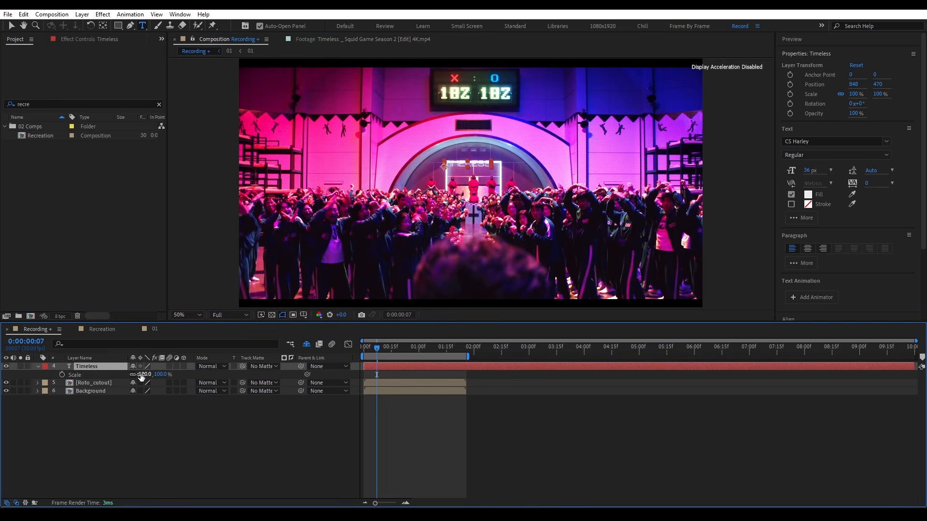
pyautogui.moveTo(144, 375); pyautogui.dragTo(190, 375)
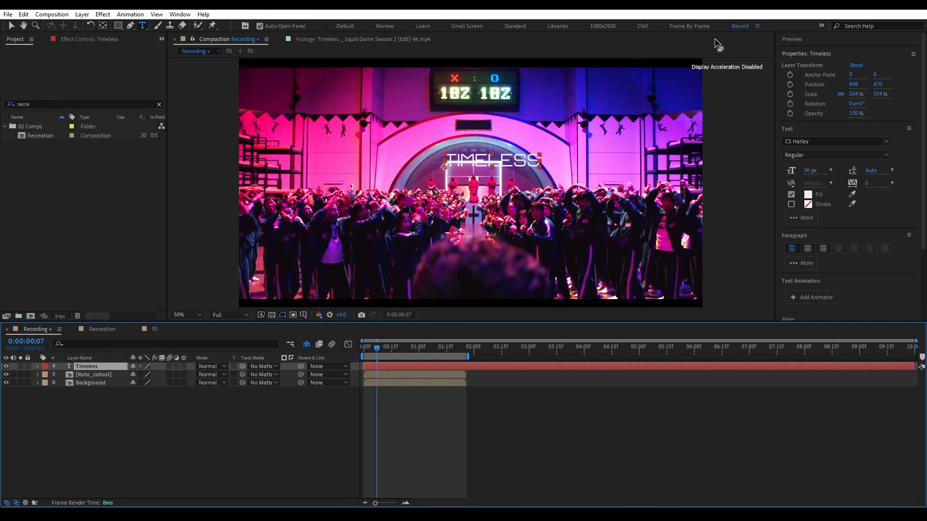
pyautogui.click(812, 53)
pyautogui.click(799, 93)
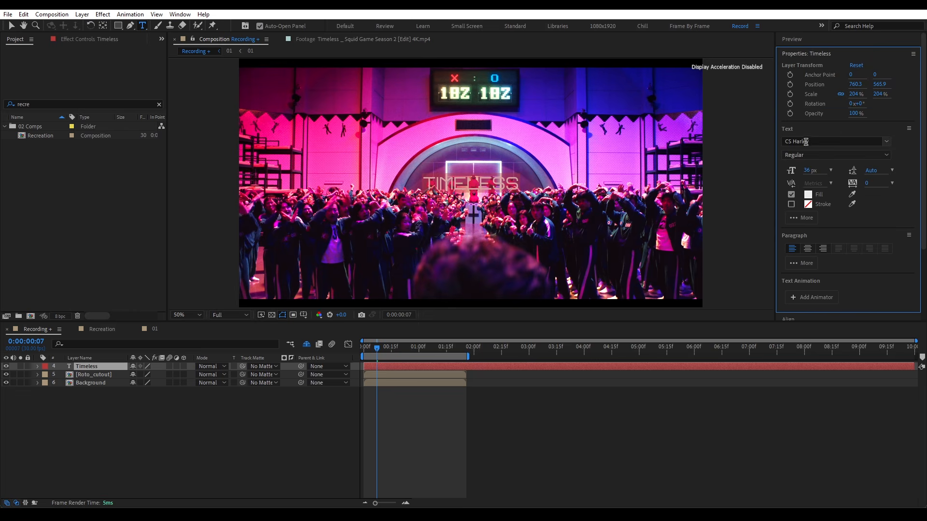
# Examine the Timeless lettering up close and compare it with the title in the reference footage
pyautogui.click(225, 404)
pyautogui.press('.')
pyautogui.press('.')
pyautogui.press('.')
pyautogui.press('.')
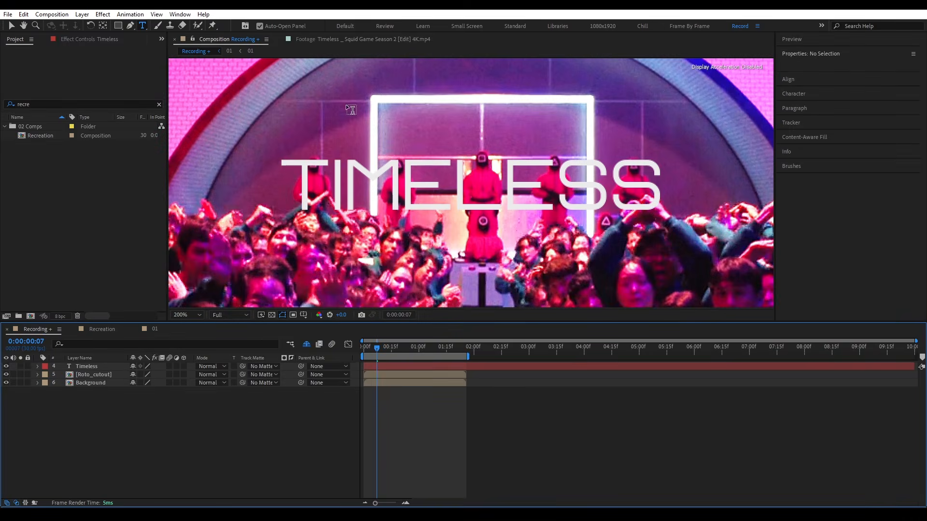
pyautogui.click(322, 36)
pyautogui.press('v')
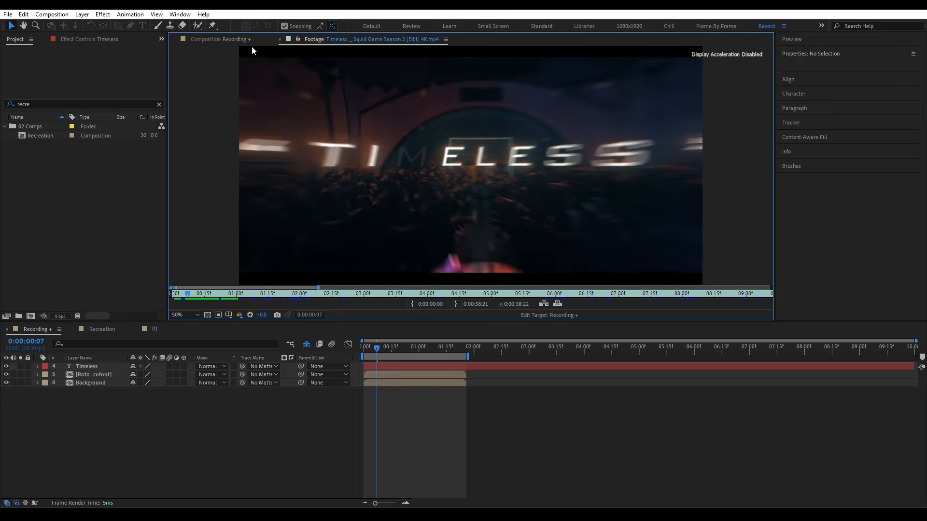
pyautogui.click(214, 38)
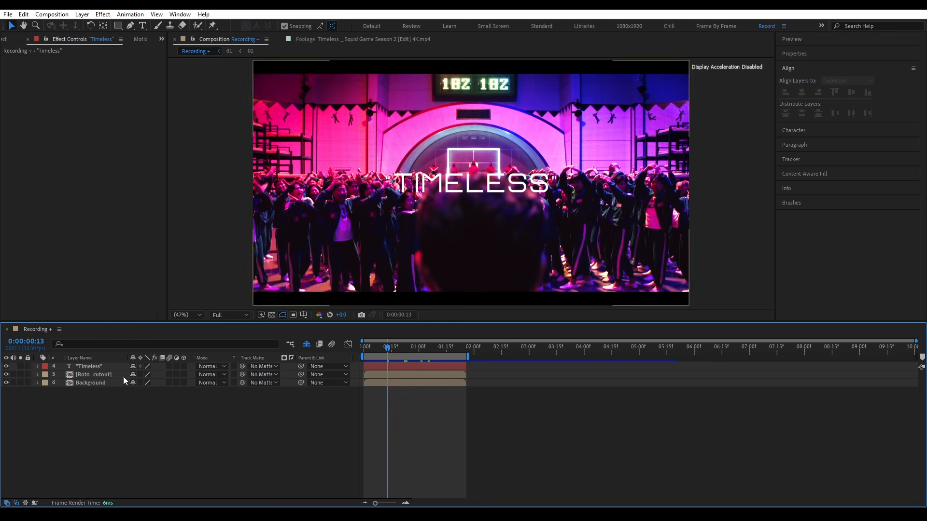
# Move the "Timeless" text layer beneath Roto_cutout and compare the layering with the reference footage around 0:00:00:12
pyautogui.click(119, 369)
pyautogui.moveTo(93, 367); pyautogui.dragTo(97, 379)
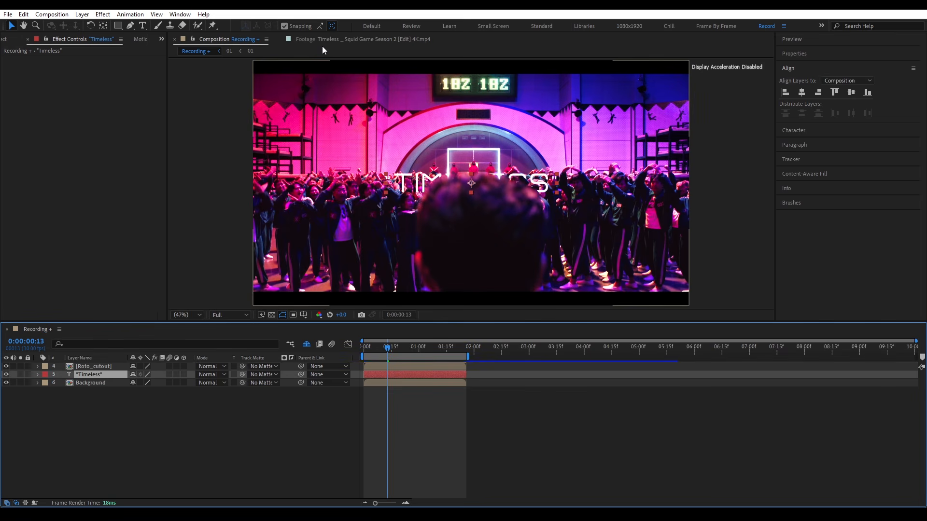
pyautogui.click(322, 39)
pyautogui.moveTo(188, 294)
pyautogui.mouseDown()
pyautogui.moveTo(227, 295)
pyautogui.moveTo(198, 299)
pyautogui.mouseUp()
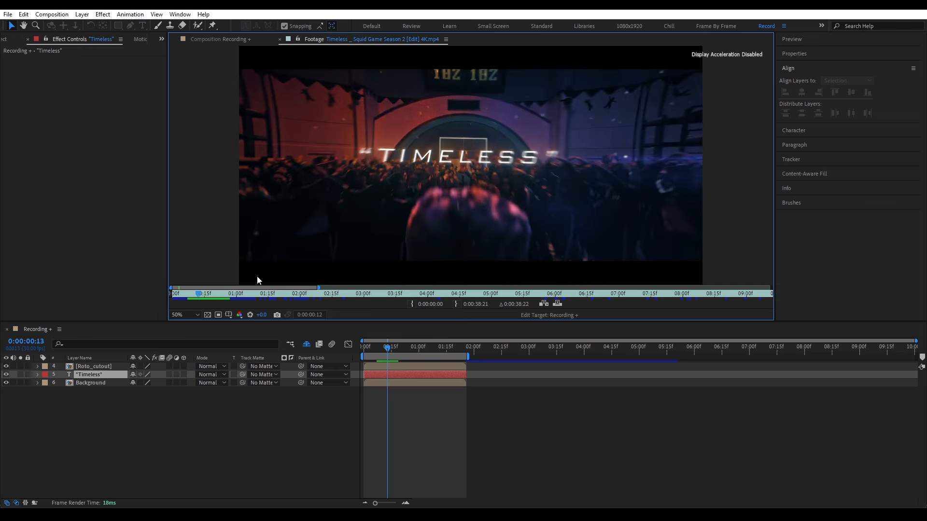
pyautogui.press('pagedown')
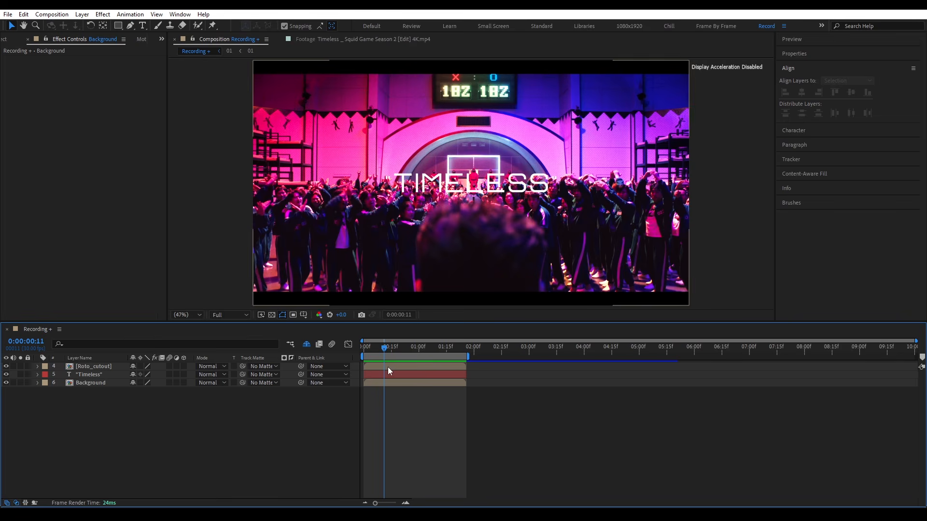
pyautogui.moveTo(384, 357); pyautogui.dragTo(413, 357)
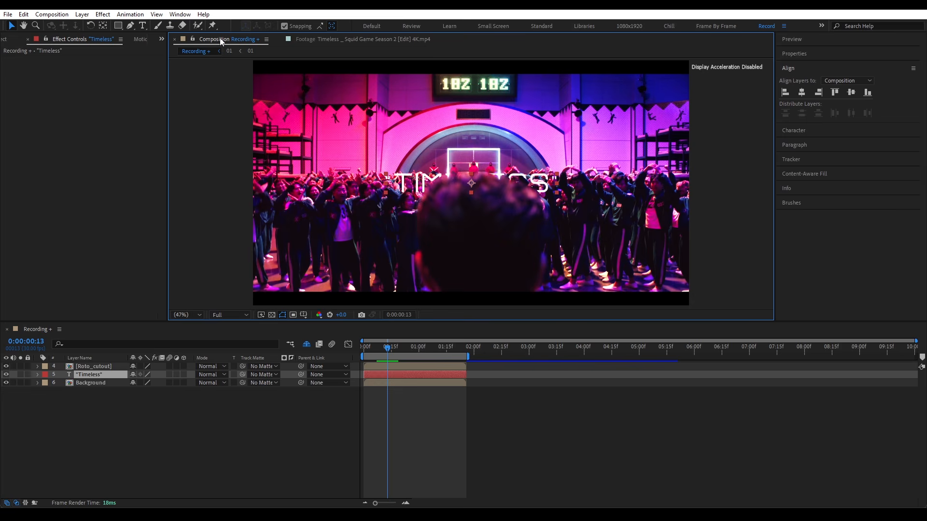
# Set up a Track Motion tracker on the Background layer at frame 0:00:00:13
pyautogui.rightClick(90, 383)
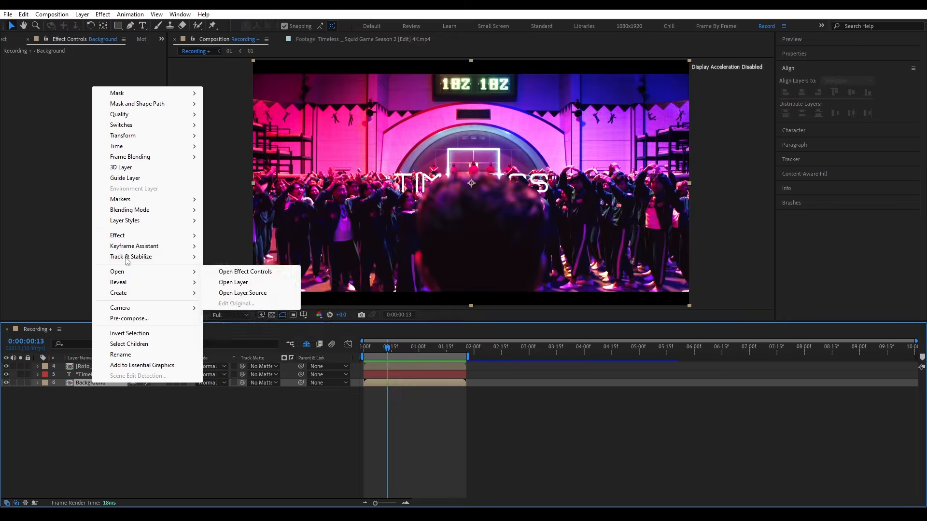
pyautogui.moveTo(188, 257)
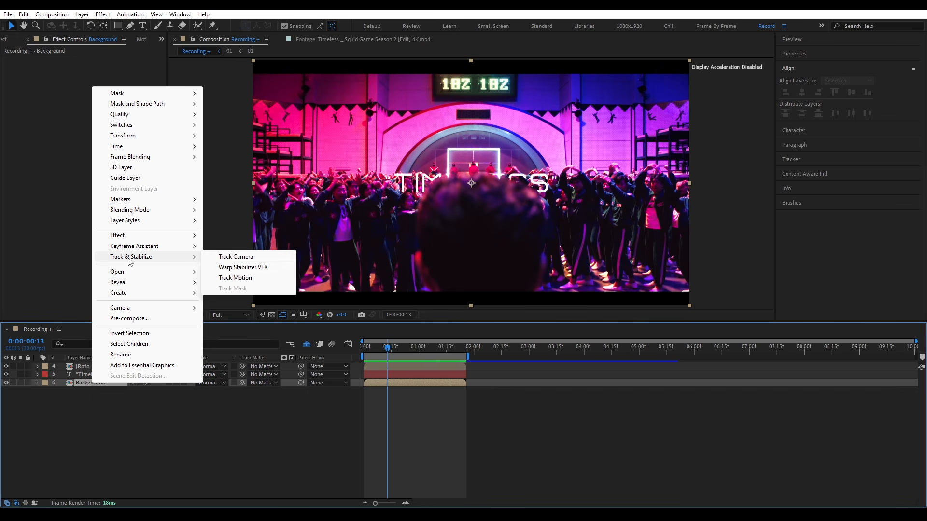
pyautogui.click(235, 279)
pyautogui.press('.')
pyautogui.press('.')
pyautogui.press('.')
pyautogui.press('.')
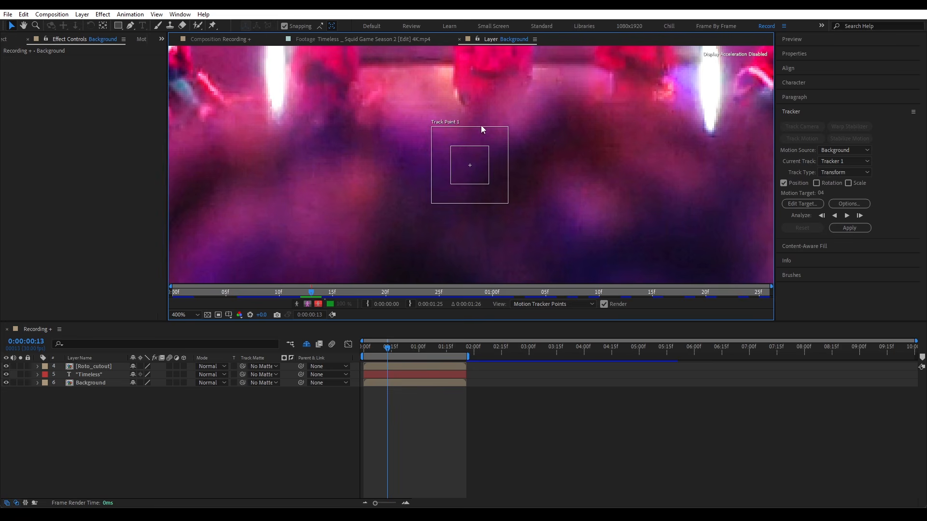
# Place Track Point 1 on a dark zigzag tip of the wall trim beside the blue edge of the arch
pyautogui.click(476, 165)
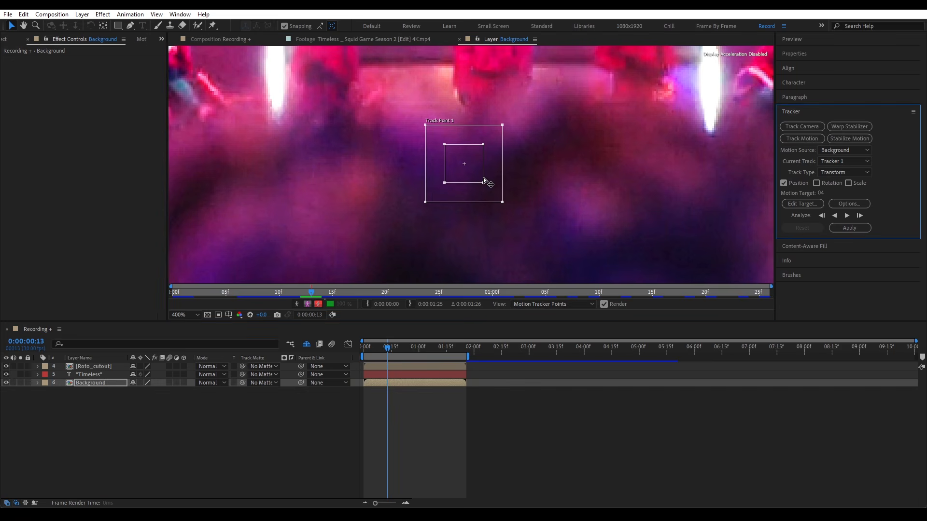
pyautogui.press(',')
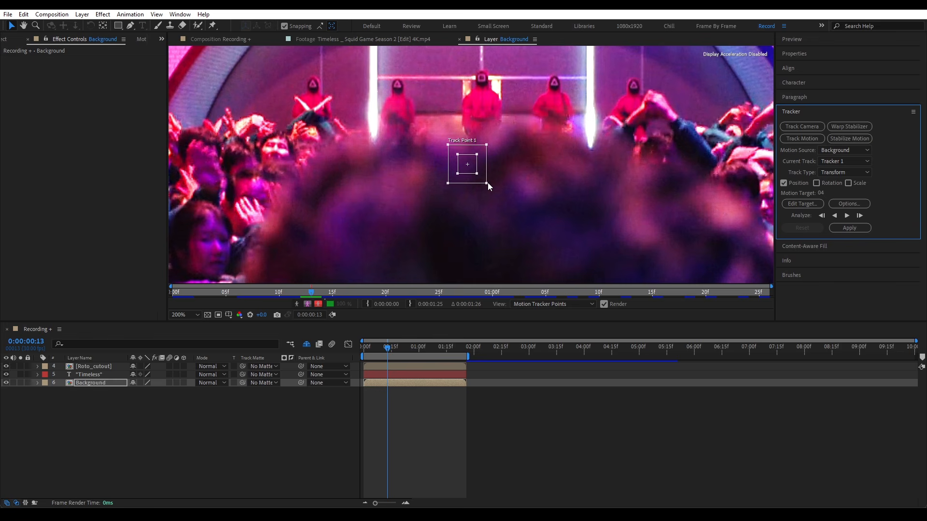
pyautogui.moveTo(487, 183)
pyautogui.mouseDown()
pyautogui.moveTo(499, 196)
pyautogui.moveTo(484, 181)
pyautogui.mouseUp()
pyautogui.scroll(-1, 488, 188)
pyautogui.scroll(-1, 486, 187)
pyautogui.scroll(1, 486, 186)
pyautogui.moveTo(479, 175); pyautogui.dragTo(557, 130)
pyautogui.scroll(1, 430, 137)
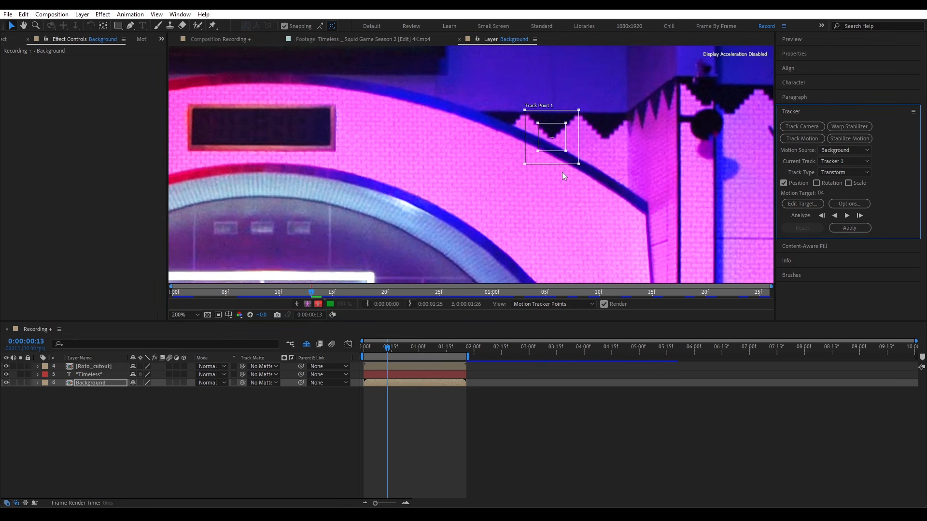
# Analyze the track forward to frame 0:00:00:15 and put Track Point 1 back on the zigzag tip
pyautogui.click(859, 216)
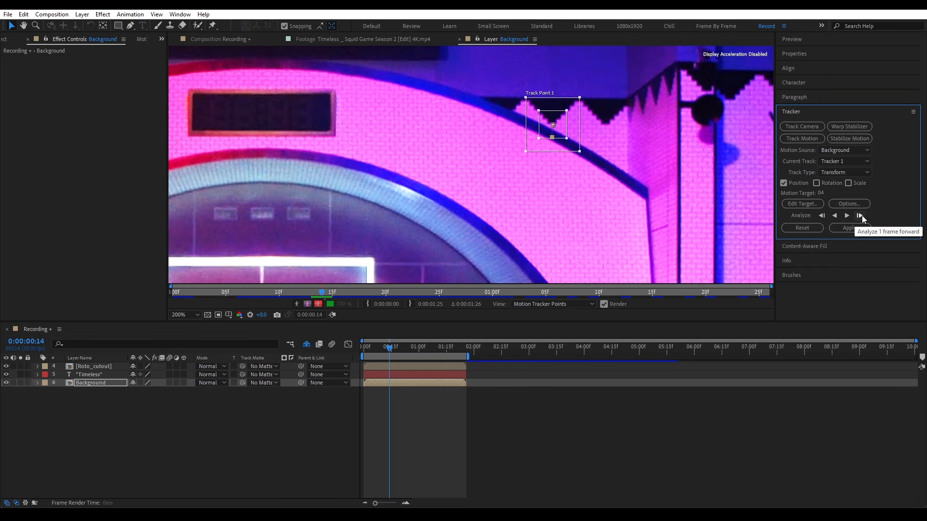
pyautogui.click(859, 216)
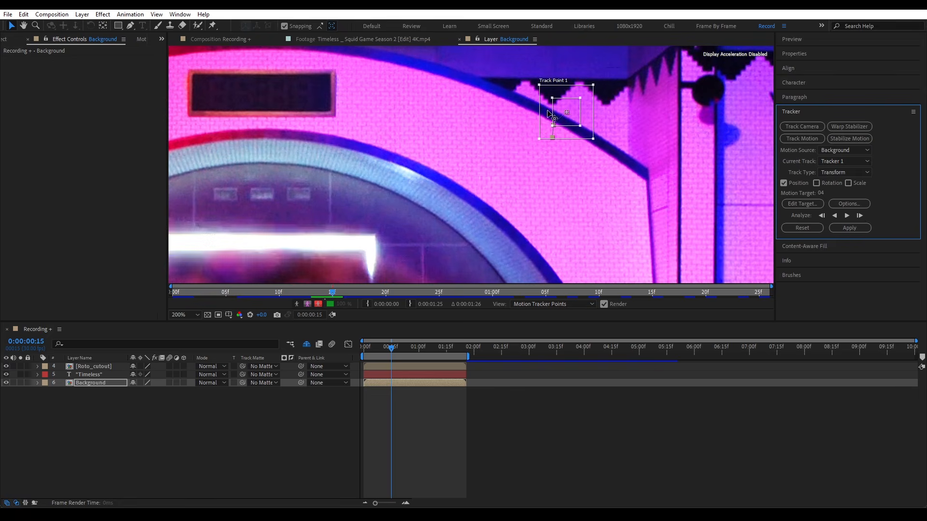
pyautogui.scroll(2, 574, 112)
pyautogui.moveTo(526, 99); pyautogui.dragTo(539, 119)
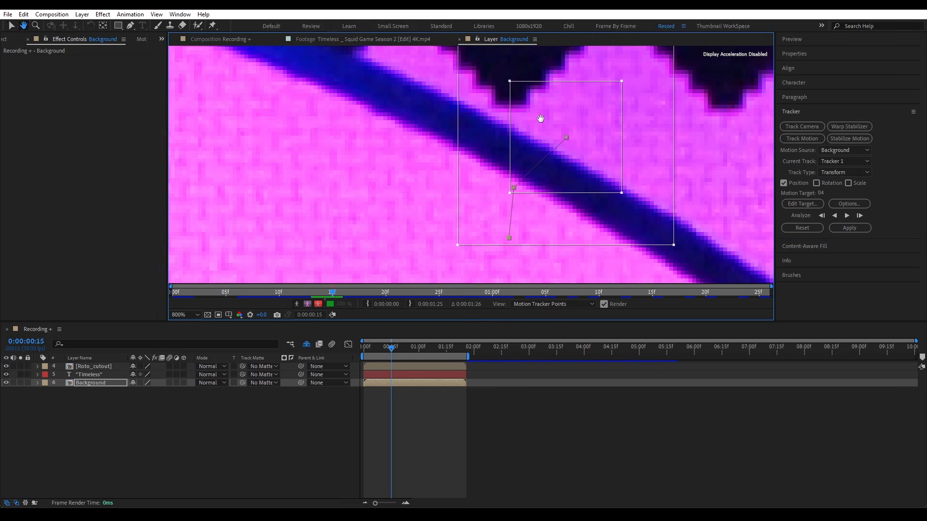
pyautogui.moveTo(598, 130); pyautogui.dragTo(544, 97)
pyautogui.scroll(-2, 544, 97)
# Continue analyzing Track Point 1 forward from 0:00:00:15, one frame at a time
pyautogui.click(860, 216)
pyautogui.click(859, 216)
pyautogui.click(859, 216)
pyautogui.click(858, 216)
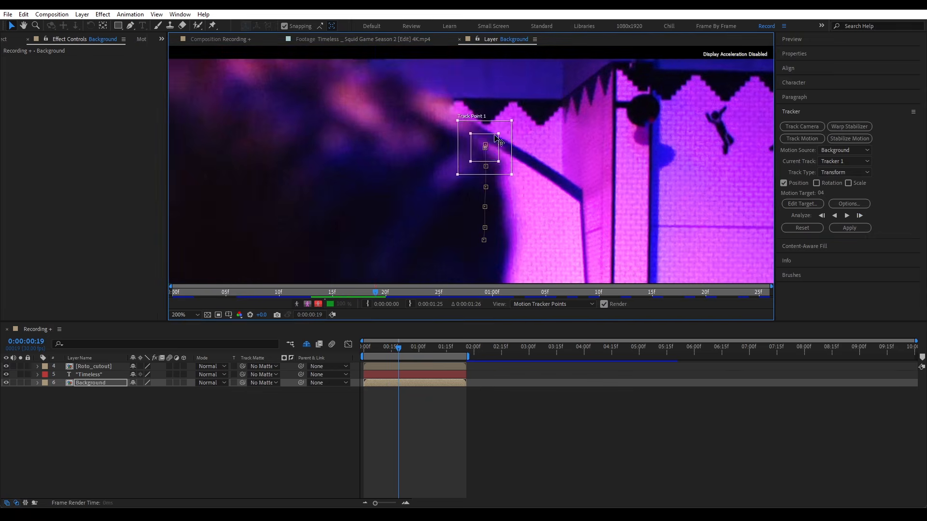
pyautogui.click(858, 216)
pyautogui.click(859, 215)
pyautogui.click(858, 216)
pyautogui.scroll(-2, 476, 164)
# Go back to the frame where tracking began and analyze backward to the clip's start, realigning Track Point 1 on the zigzag tip
pyautogui.moveTo(404, 347); pyautogui.dragTo(388, 347)
pyautogui.scroll(3, 475, 196)
pyautogui.click(822, 216)
pyautogui.moveTo(527, 189); pyautogui.dragTo(532, 198)
pyautogui.click(834, 216)
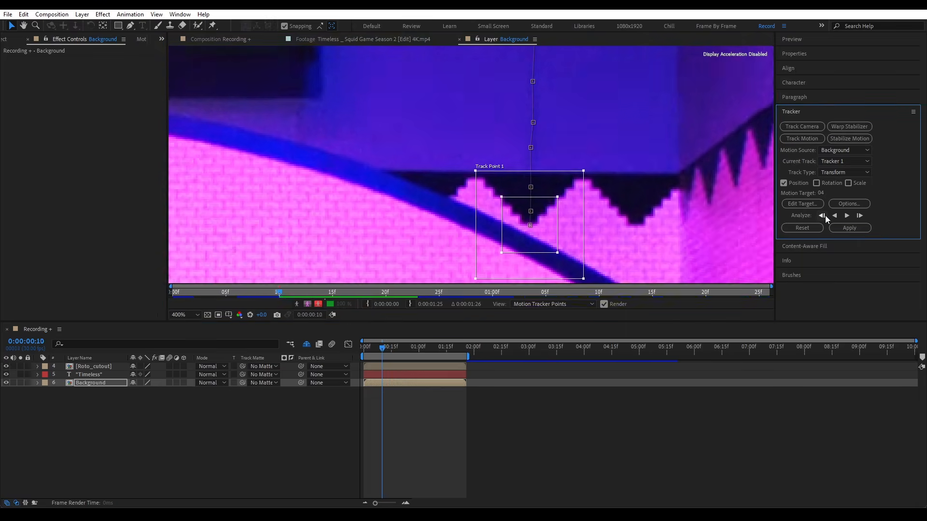
pyautogui.click(183, 314)
pyautogui.click(186, 321)
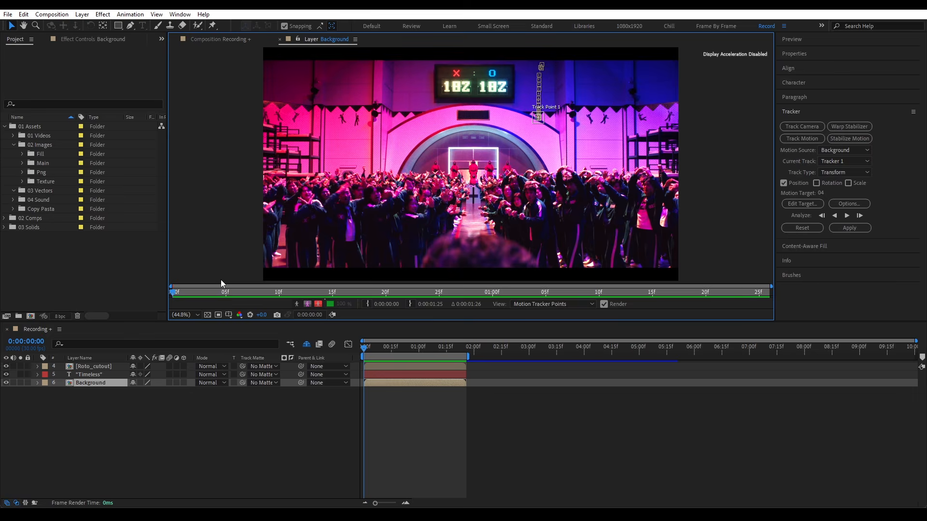
# Add a null object above the Background layer and name it Track data
pyautogui.rightClick(179, 447)
pyautogui.moveTo(261, 329)
pyautogui.click(346, 387)
pyautogui.press('Return')
pyautogui.write('Tra')
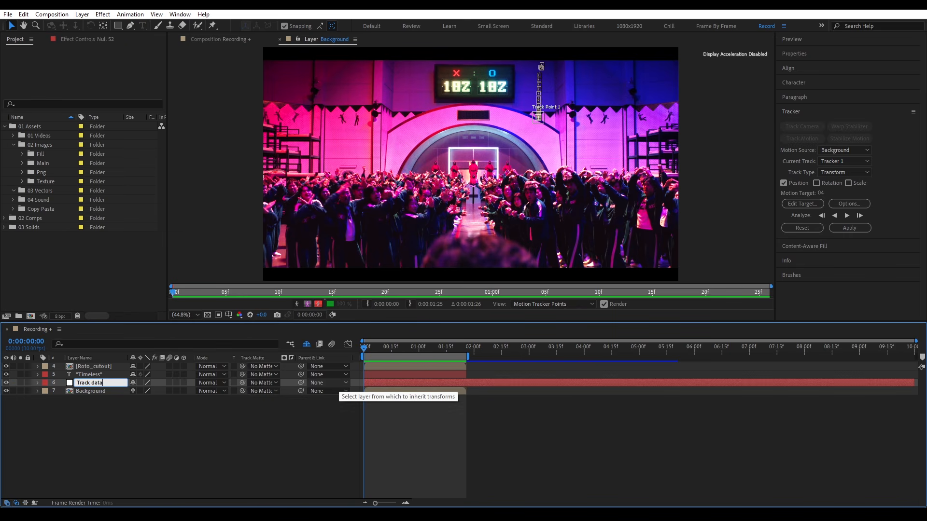
pyautogui.write('ck data')
pyautogui.press('Return')
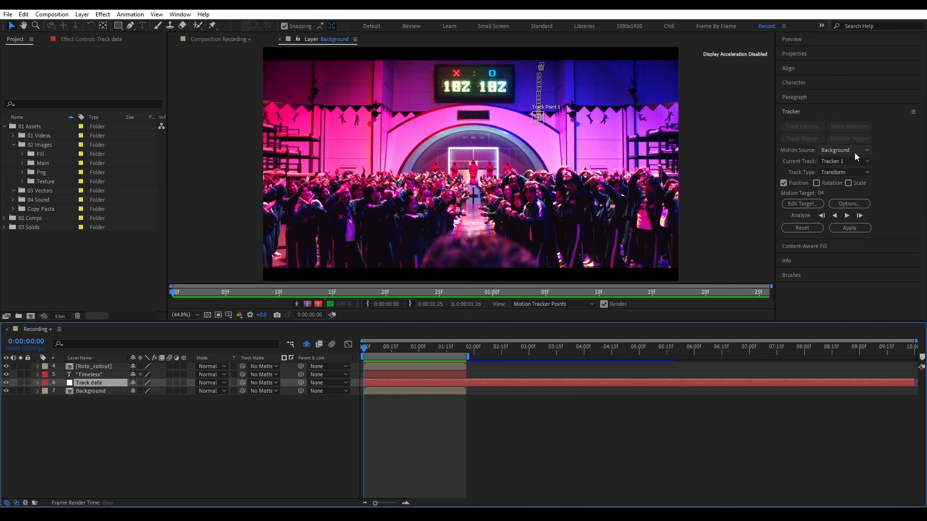
# Set the Track data null as the motion target and apply the tracking to it in X and Y
pyautogui.click(803, 203)
pyautogui.click(447, 244)
pyautogui.click(477, 307)
pyautogui.click(485, 285)
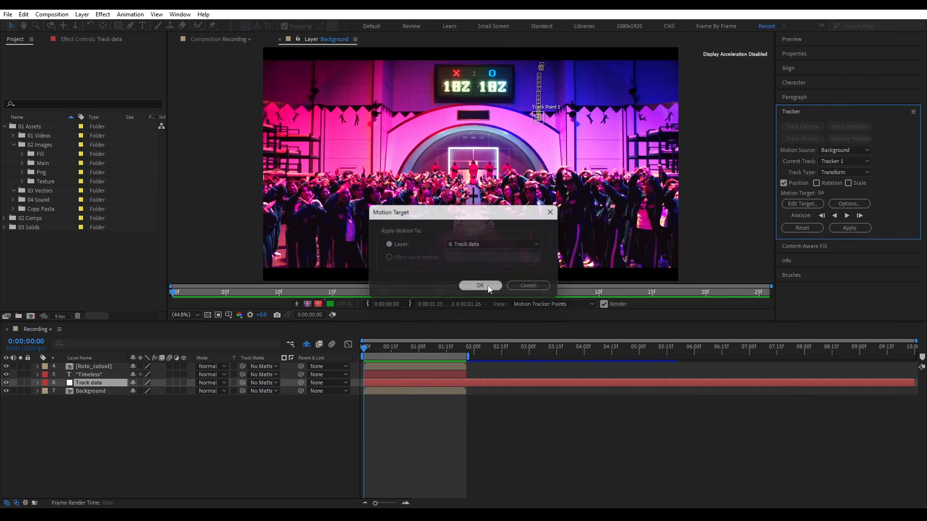
pyautogui.click(847, 230)
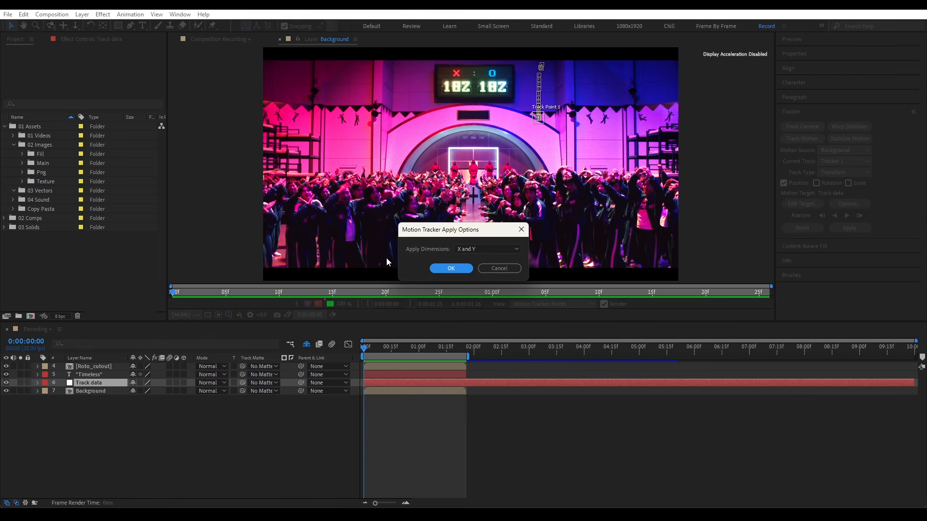
pyautogui.click(451, 268)
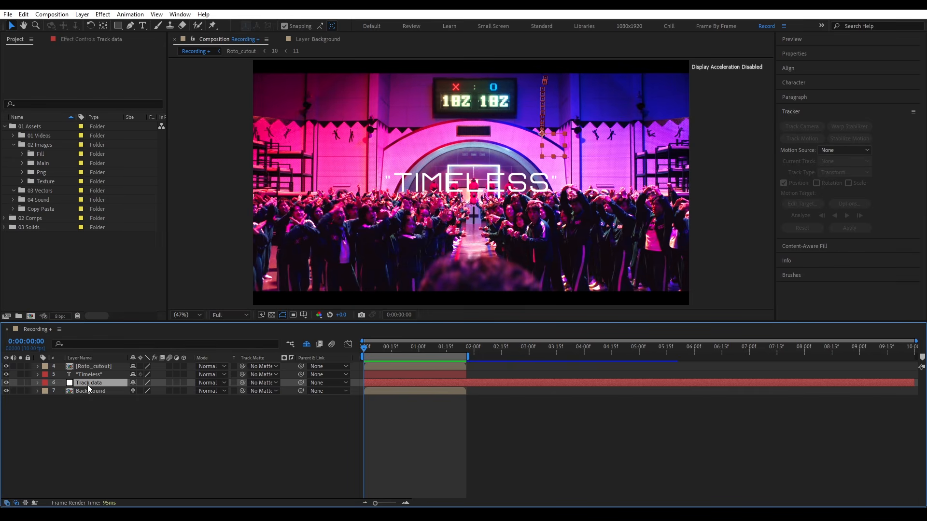
# Reveal the Track data null's position keyframes and check across the opening frames that it follows the background
pyautogui.press('u')
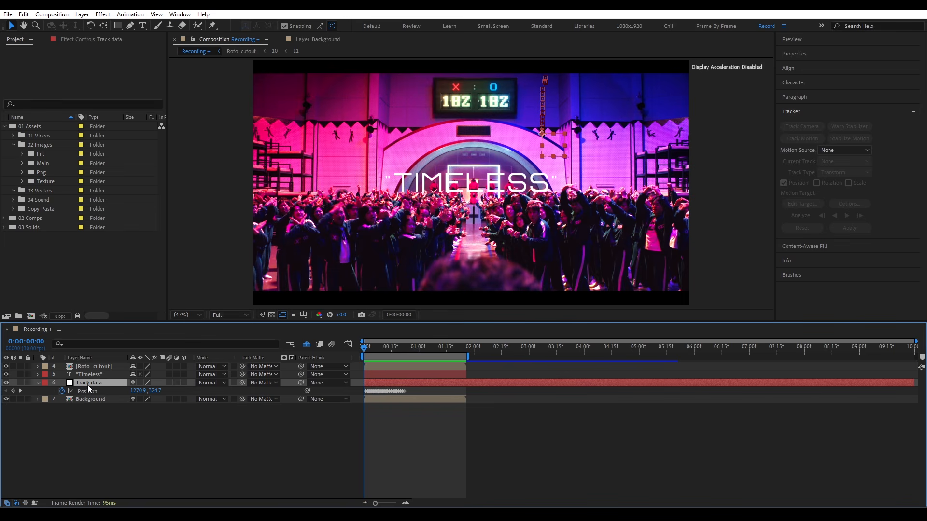
pyautogui.scroll(5, 392, 390)
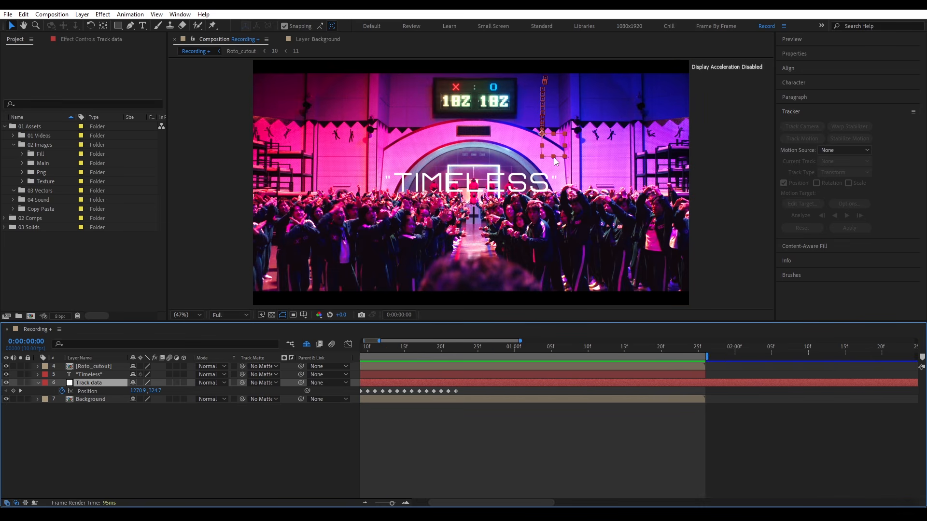
pyautogui.scroll(1, 556, 162)
pyautogui.scroll(2, 556, 162)
pyautogui.press('pagedown')
pyautogui.press('pagedown')
pyautogui.press('pagedown')
pyautogui.press('pagedown')
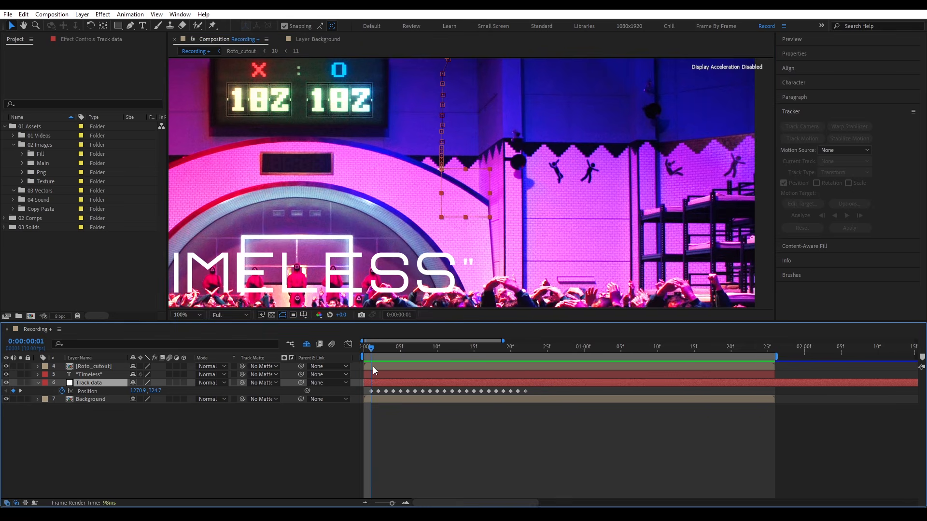
pyautogui.moveTo(398, 368); pyautogui.dragTo(445, 366)
pyautogui.hotkey('shift', '/')
# Parent the "Timeless" text layer to the Track data null and centre the title vertically in the composition at the first frame
pyautogui.click(97, 375)
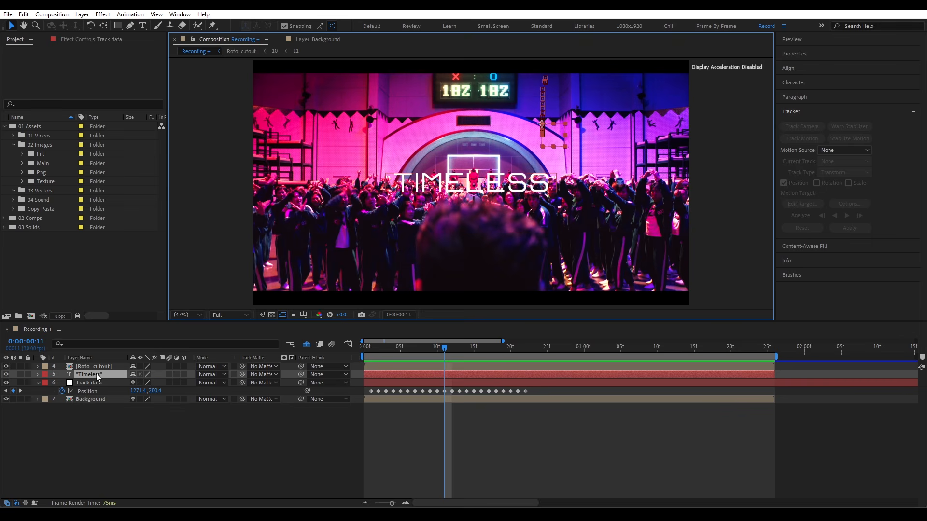
pyautogui.moveTo(301, 374); pyautogui.dragTo(90, 383)
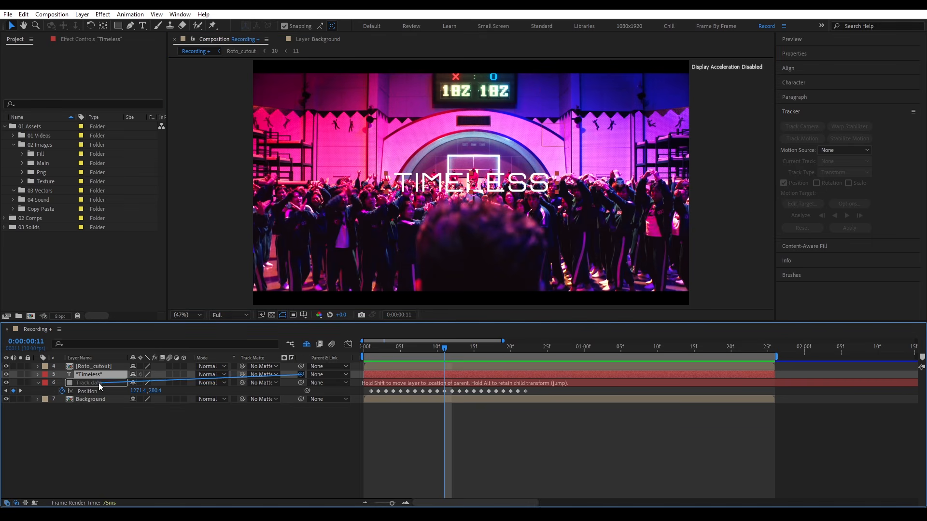
pyautogui.click(400, 347)
pyautogui.moveTo(398, 382); pyautogui.dragTo(433, 360)
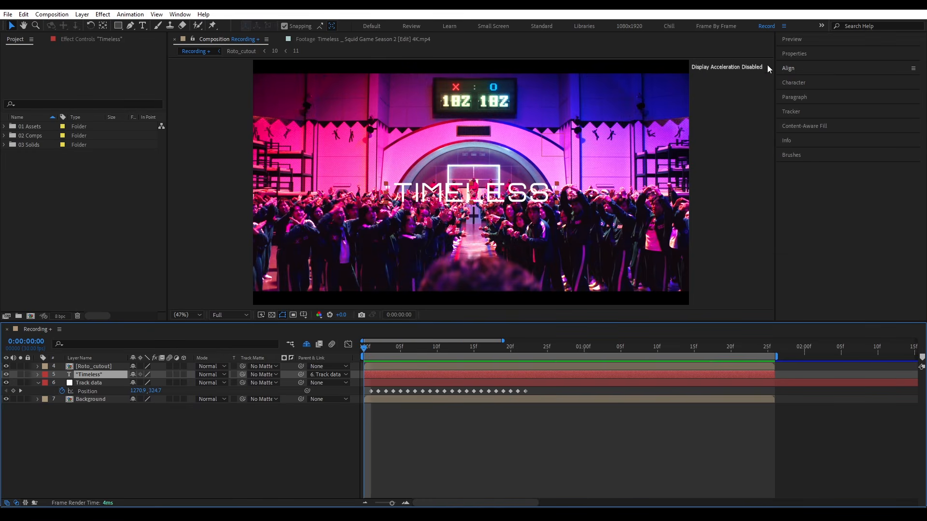
pyautogui.click(792, 69)
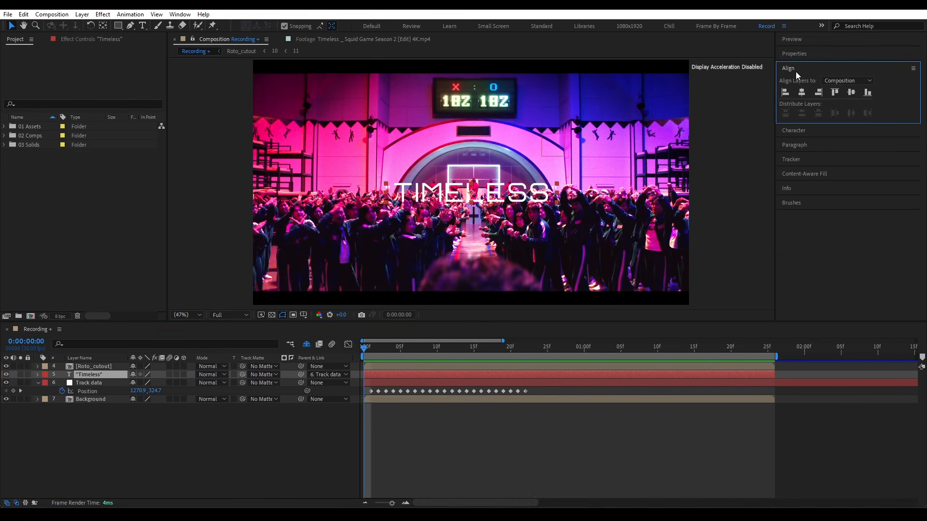
pyautogui.click(851, 93)
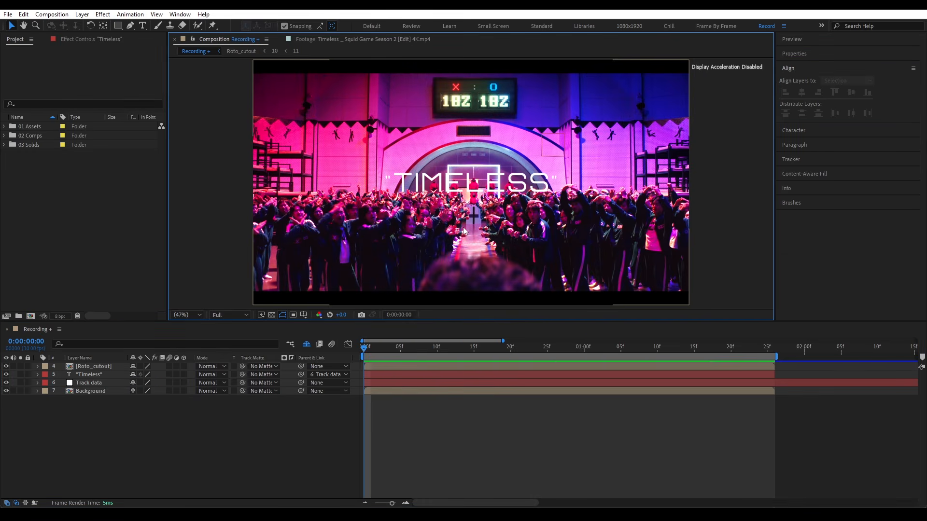
# Review the reference footage's opening title, then solo the "Timeless" layer and add an Opacity text animator to it
pyautogui.click(358, 39)
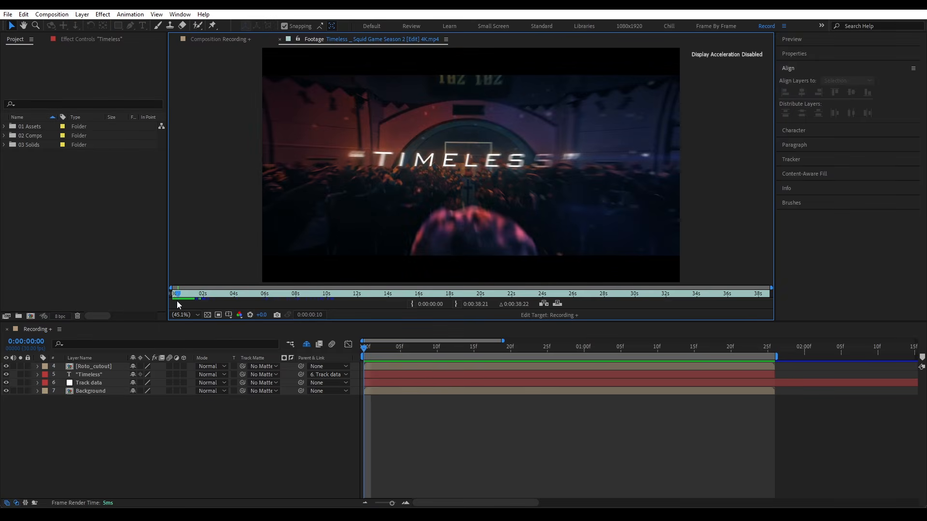
pyautogui.moveTo(178, 304); pyautogui.dragTo(175, 296)
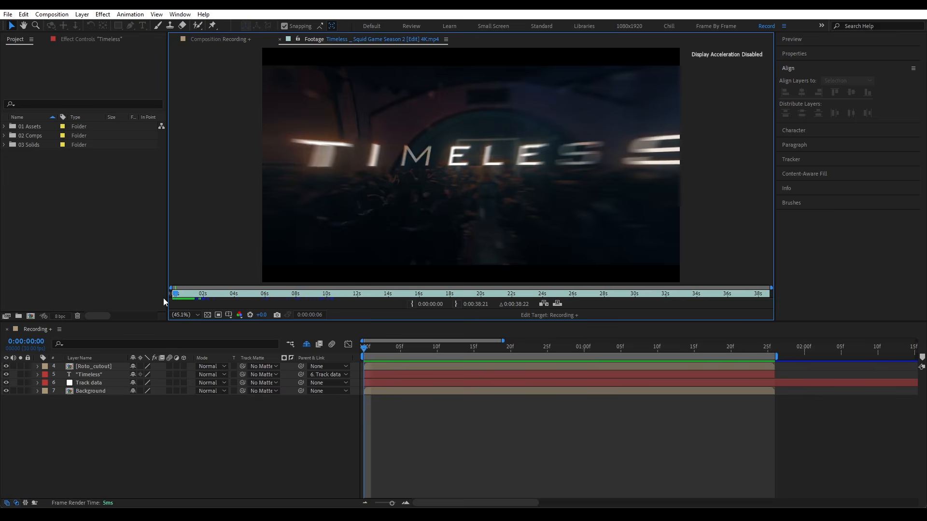
pyautogui.press('\\')
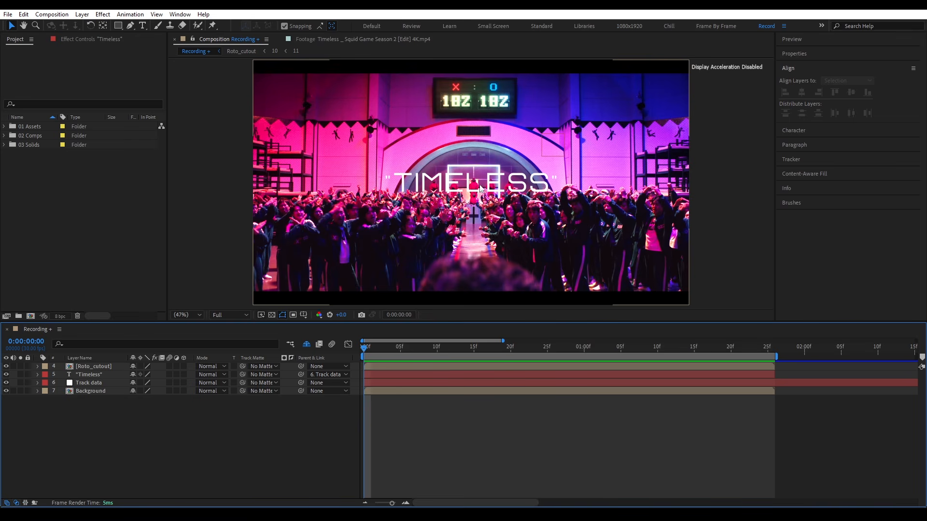
pyautogui.click(54, 375)
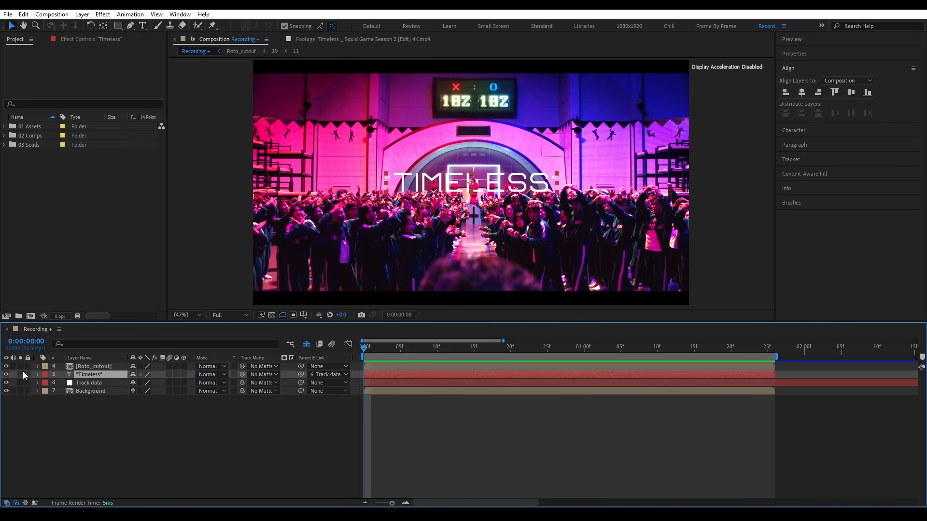
pyautogui.click(20, 375)
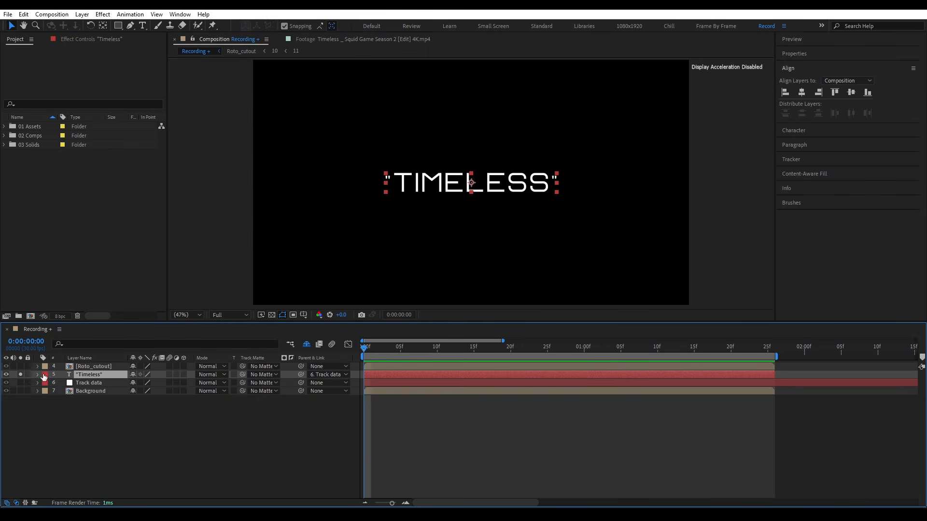
pyautogui.click(38, 375)
pyautogui.click(188, 383)
pyautogui.click(217, 250)
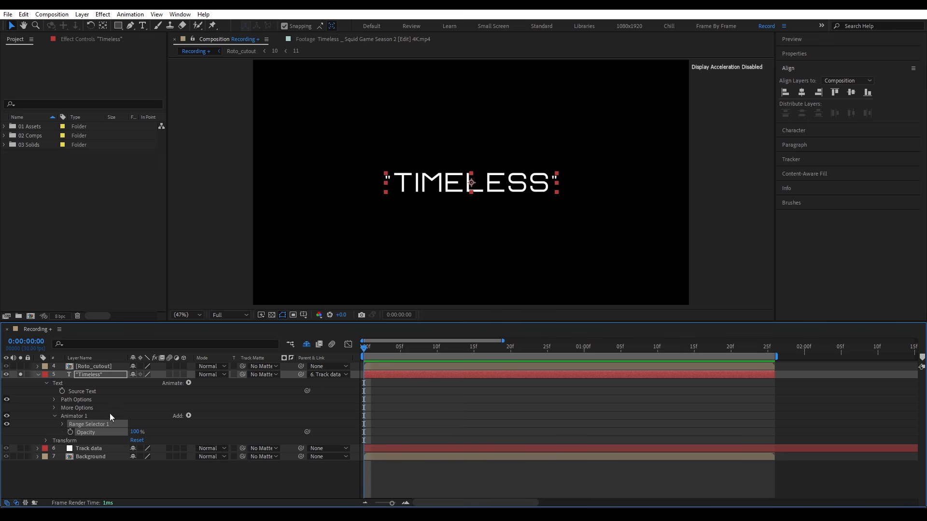
# Expand the new animator's Range Selector properties and set the animator's Opacity to 0%
pyautogui.click(99, 431)
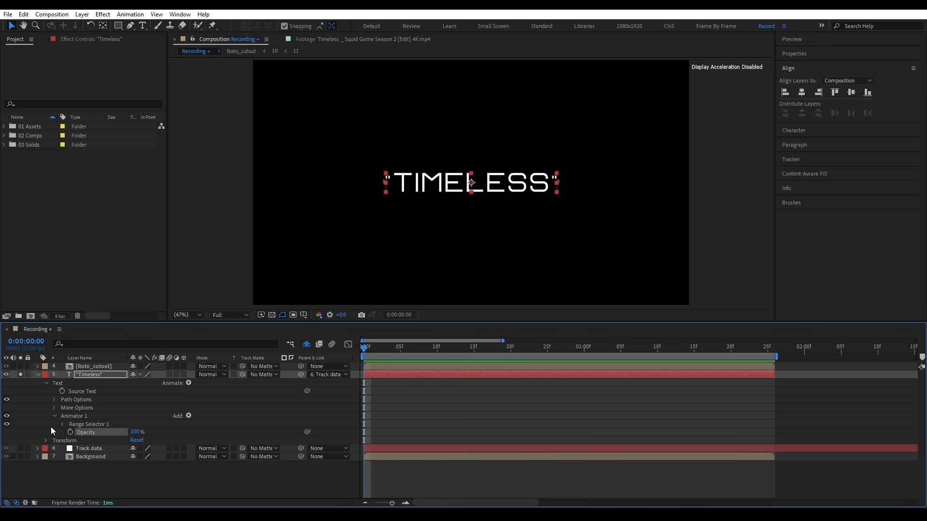
pyautogui.click(75, 425)
pyautogui.click(62, 424)
pyautogui.click(95, 439)
pyautogui.click(92, 447)
pyautogui.click(96, 432)
pyautogui.click(98, 442)
pyautogui.click(100, 449)
pyautogui.click(188, 440)
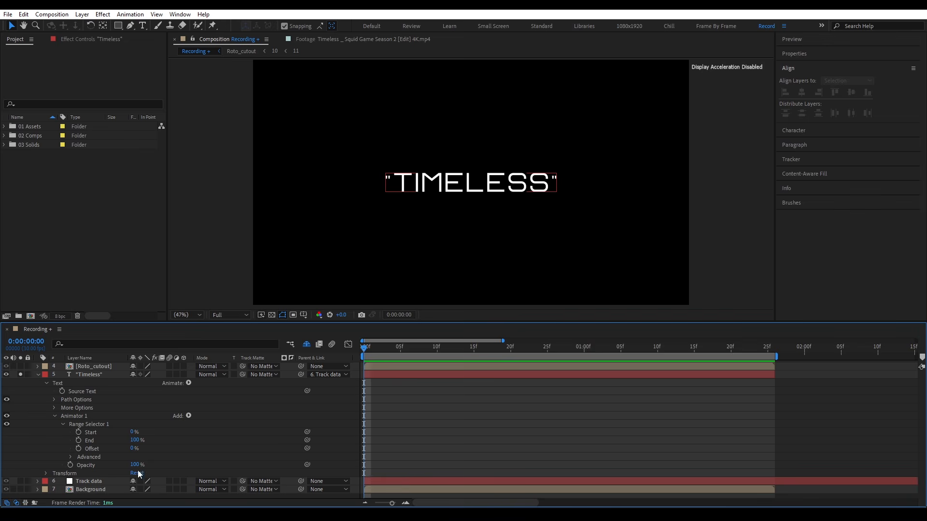
pyautogui.moveTo(135, 465); pyautogui.dragTo(2, 472)
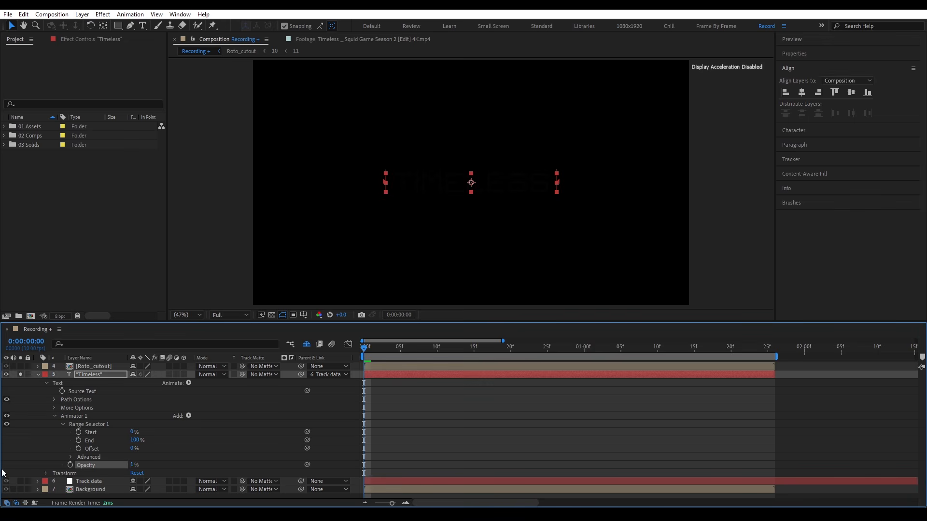
# Keyframe the range selector's Start from 0% at the first frame to 100% at 0:00:00:12 and preview the letter reveal
pyautogui.click(78, 432)
pyautogui.moveTo(388, 355); pyautogui.dragTo(459, 355)
pyautogui.moveTo(135, 432); pyautogui.dragTo(159, 433)
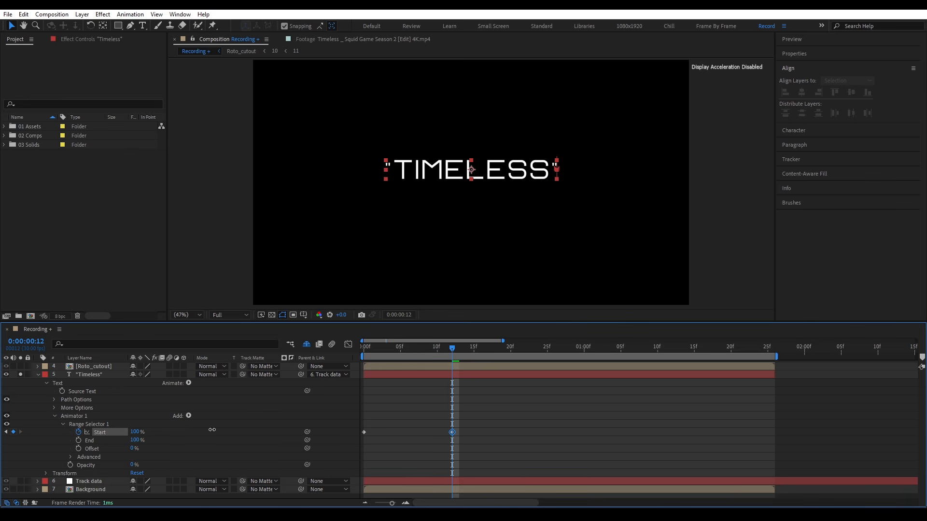
pyautogui.moveTo(459, 349); pyautogui.dragTo(401, 368)
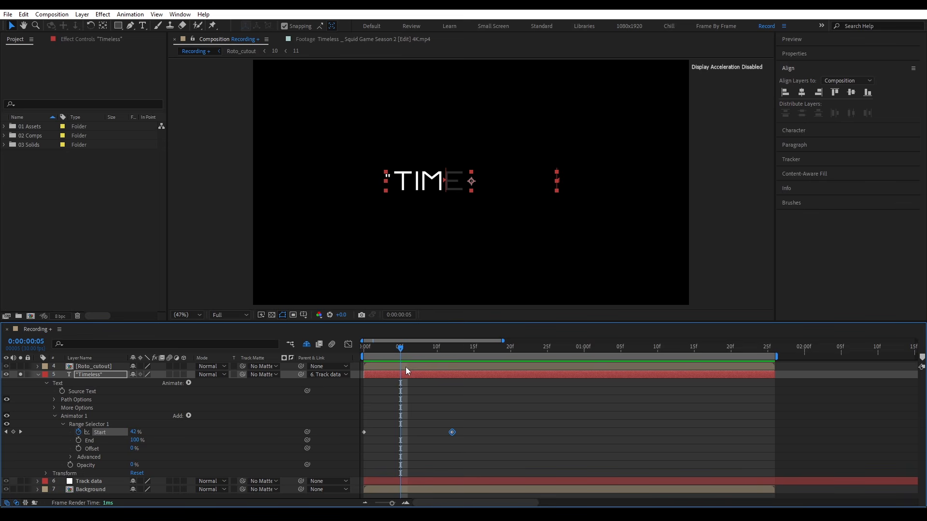
# Turn on Randomize Order in the range selector's advanced options and preview the title's letter reveal
pyautogui.click(71, 456)
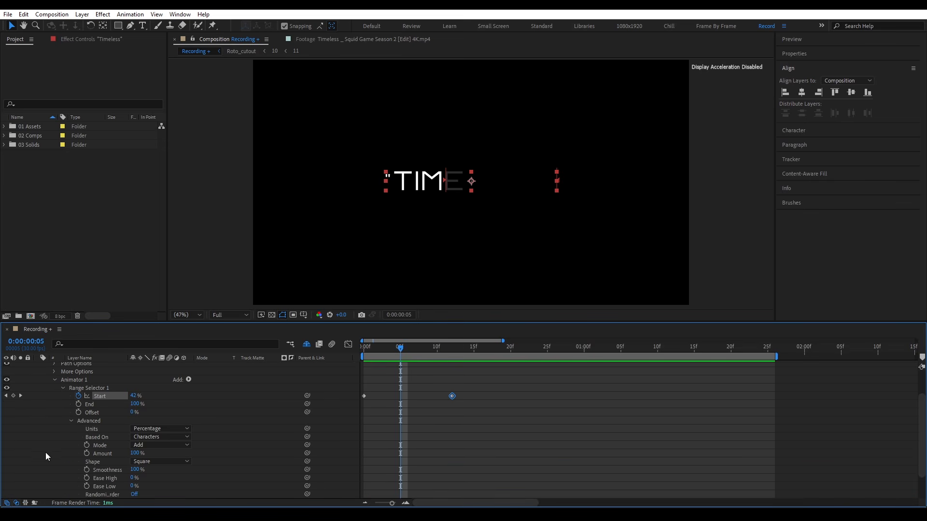
pyautogui.scroll(-1, 64, 449)
pyautogui.click(105, 470)
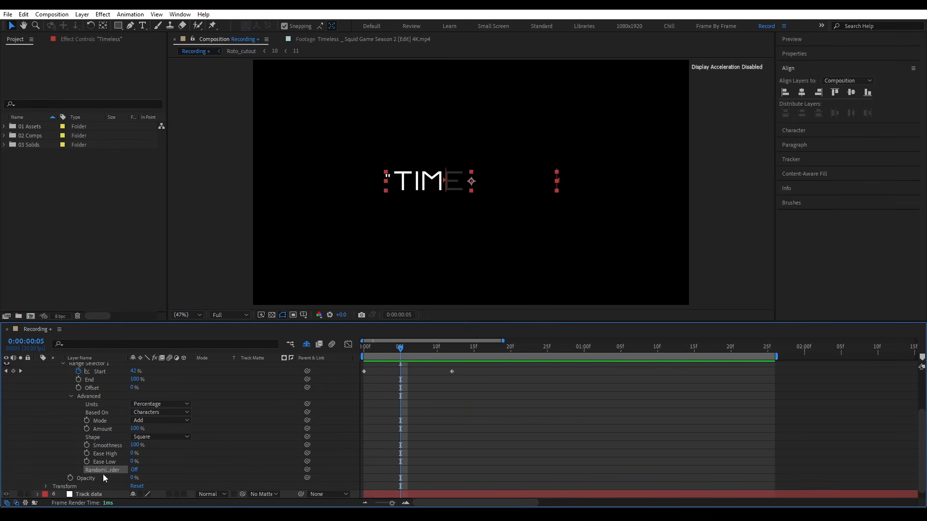
pyautogui.click(134, 469)
pyautogui.moveTo(373, 355); pyautogui.dragTo(439, 358)
pyautogui.moveTo(455, 354); pyautogui.dragTo(360, 366)
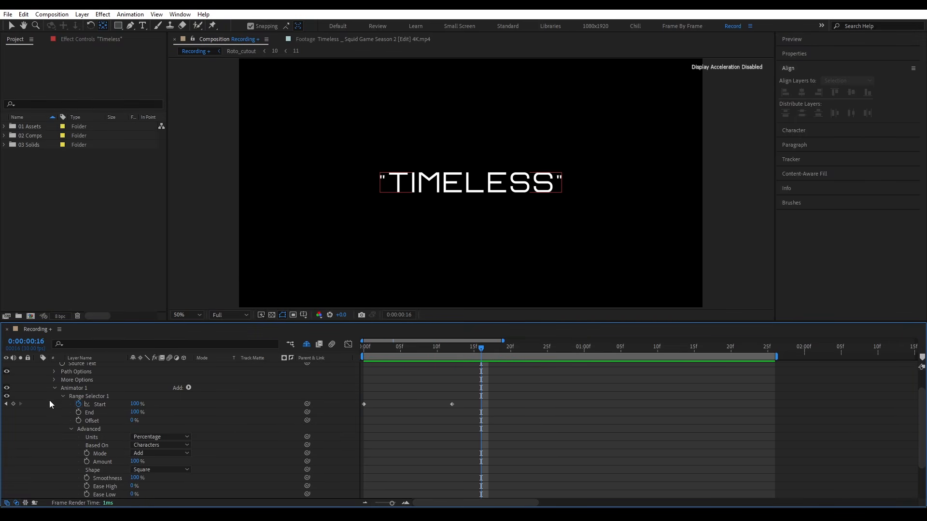
# Add a Tracking text animator to the "Timeless" layer
pyautogui.click(55, 389)
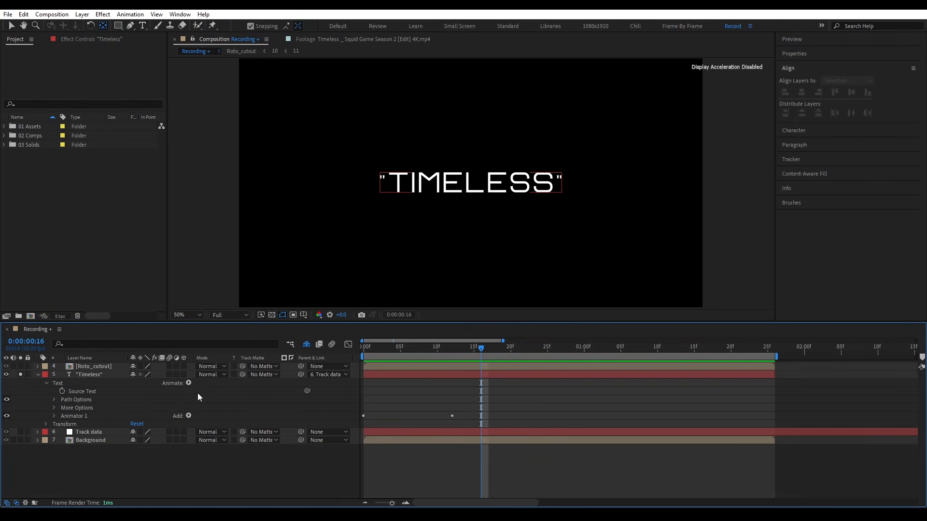
pyautogui.click(189, 383)
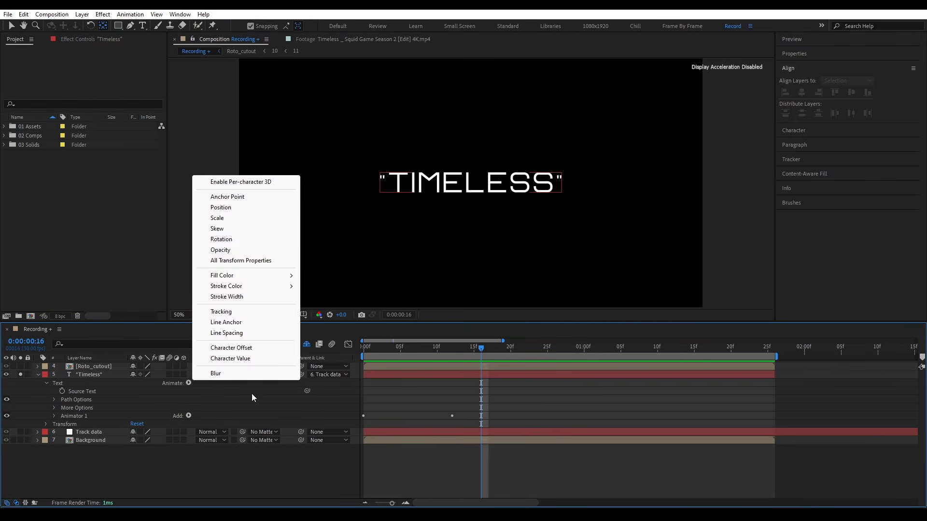
pyautogui.click(223, 312)
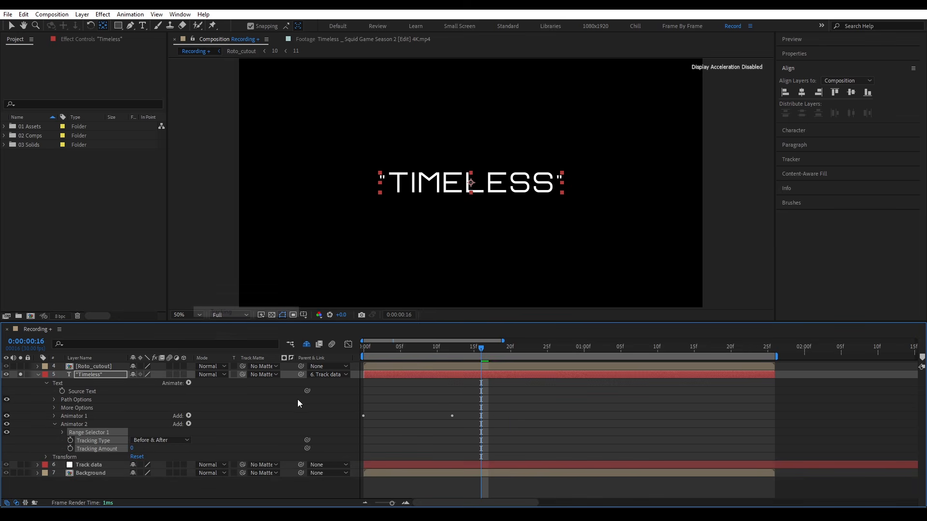
# Rename the first text animator Opacity and the tracking animator Spacing
pyautogui.click(66, 416)
pyautogui.press('Return')
pyautogui.write('Opacity')
pyautogui.press('Return')
pyautogui.click(109, 424)
pyautogui.press('Return')
pyautogui.write('Spacing')
pyautogui.press('Return')
# Expand the Spacing animator's range selector and try a Tracking Amount of 57 on the title
pyautogui.click(87, 433)
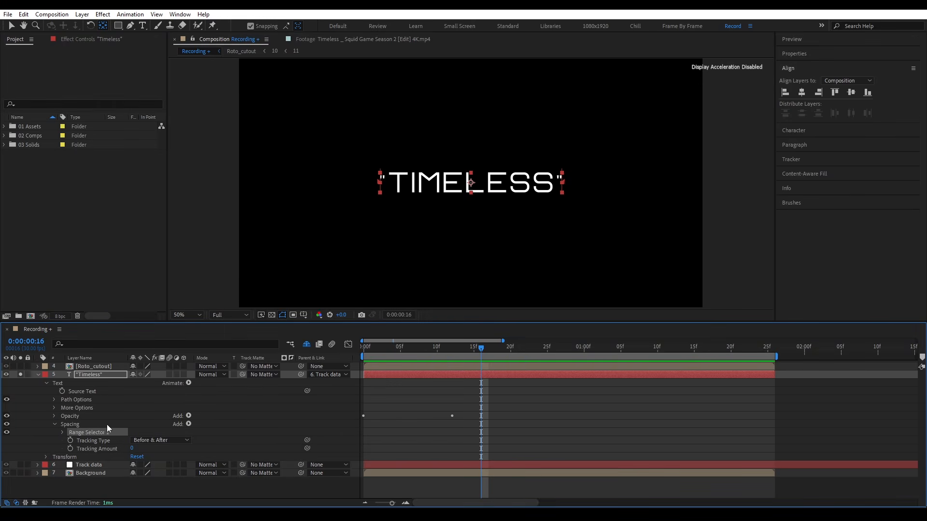
pyautogui.click(65, 433)
pyautogui.click(92, 448)
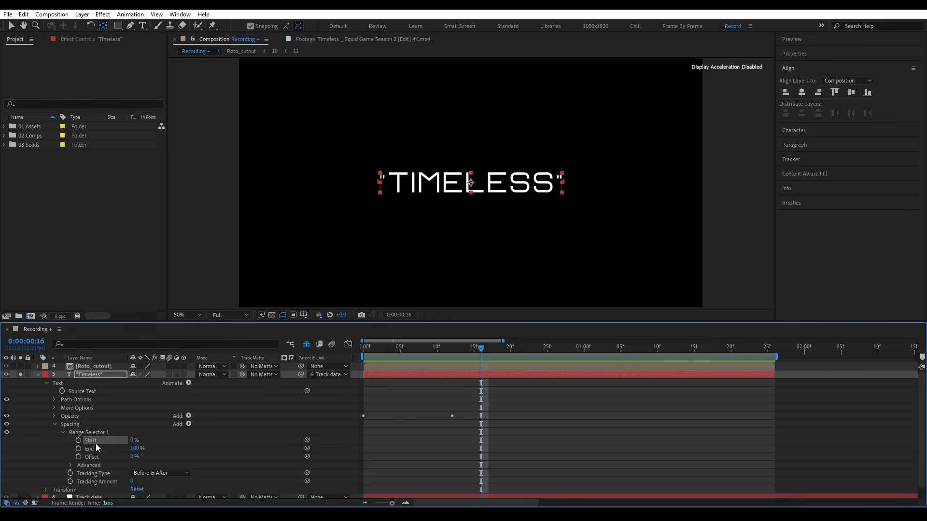
pyautogui.click(65, 443)
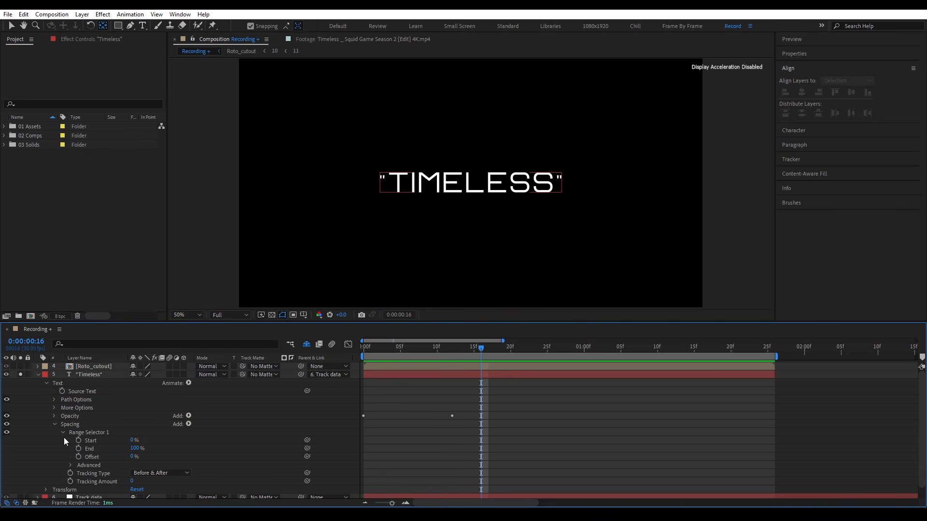
pyautogui.click(68, 424)
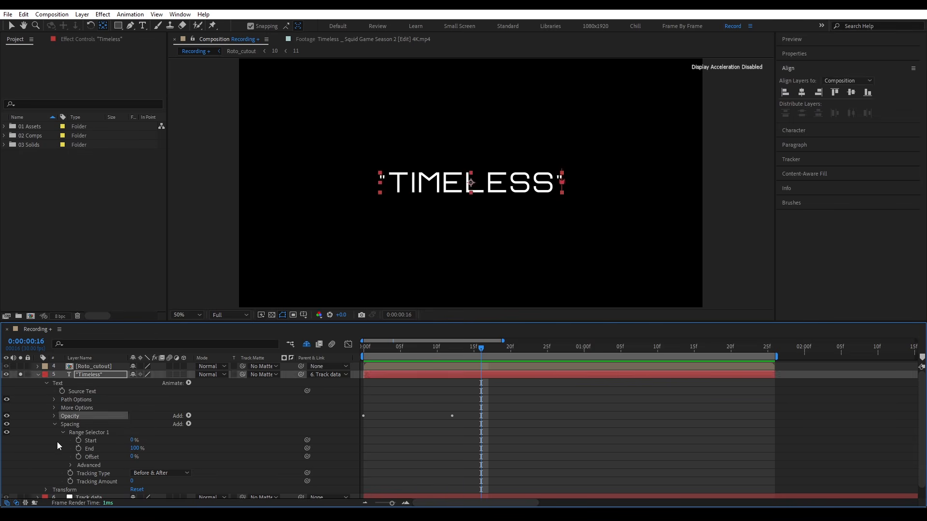
pyautogui.click(98, 481)
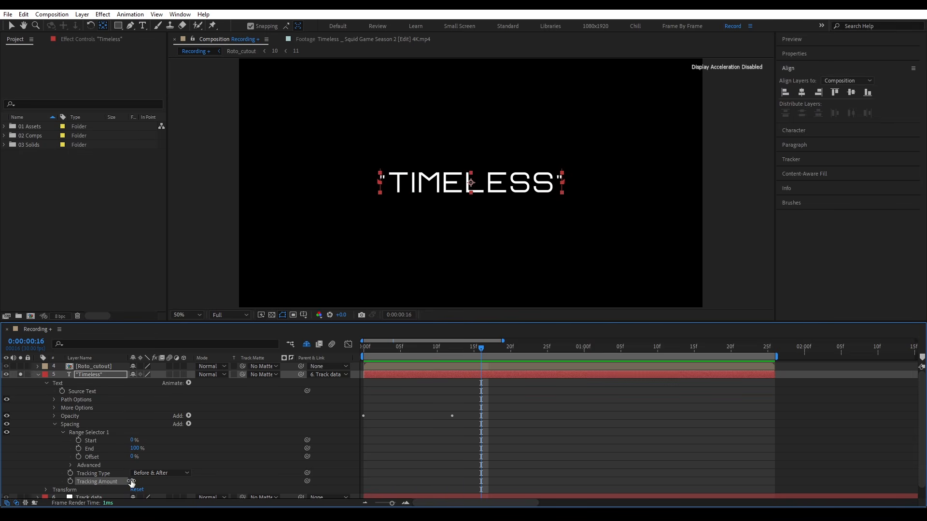
pyautogui.moveTo(130, 481); pyautogui.dragTo(164, 478)
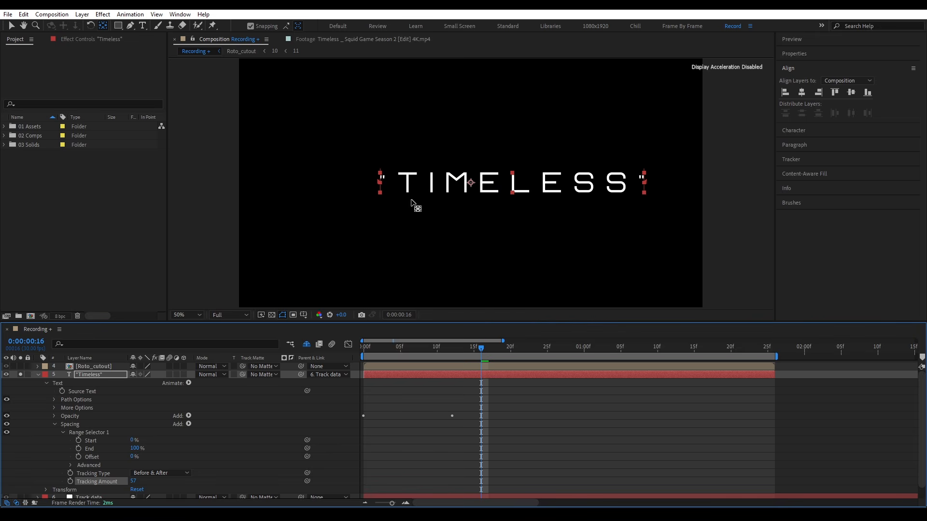
# Examine the "Timeless" title's anchor point up close in relation to its letters
pyautogui.click(326, 40)
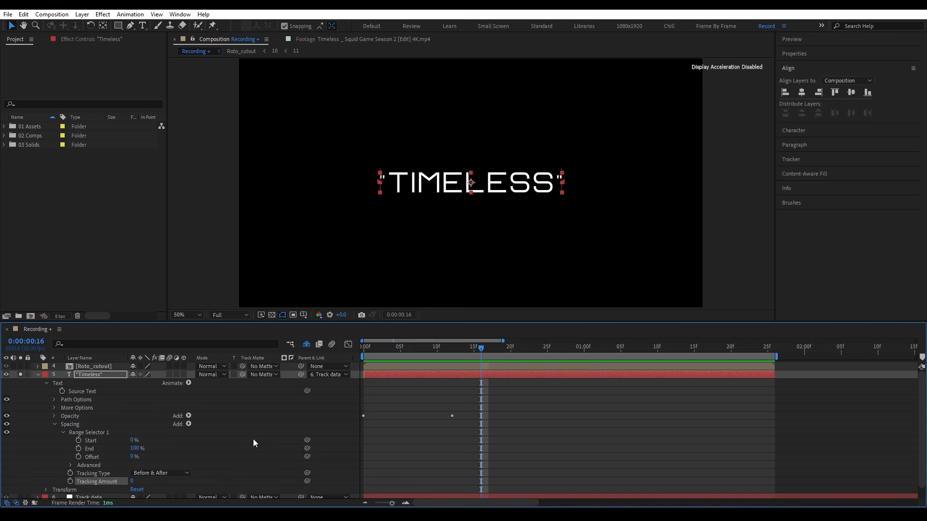
pyautogui.press('.')
pyautogui.press('.')
pyautogui.press('.')
pyautogui.press('.')
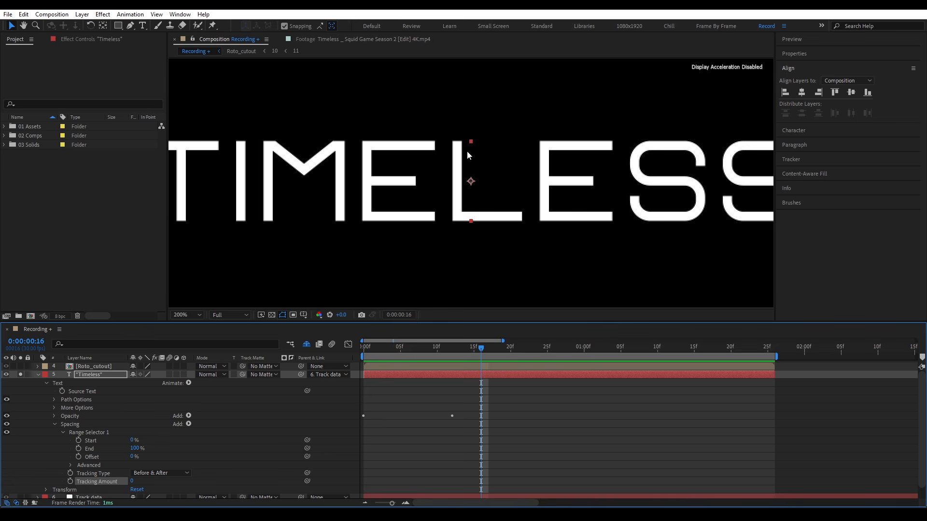
pyautogui.hotkey('shift', '/')
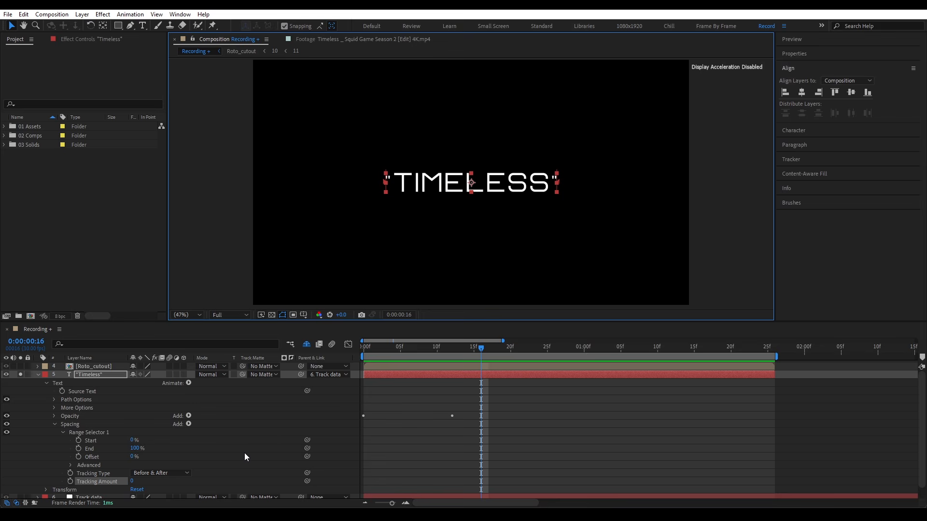
pyautogui.click(358, 426)
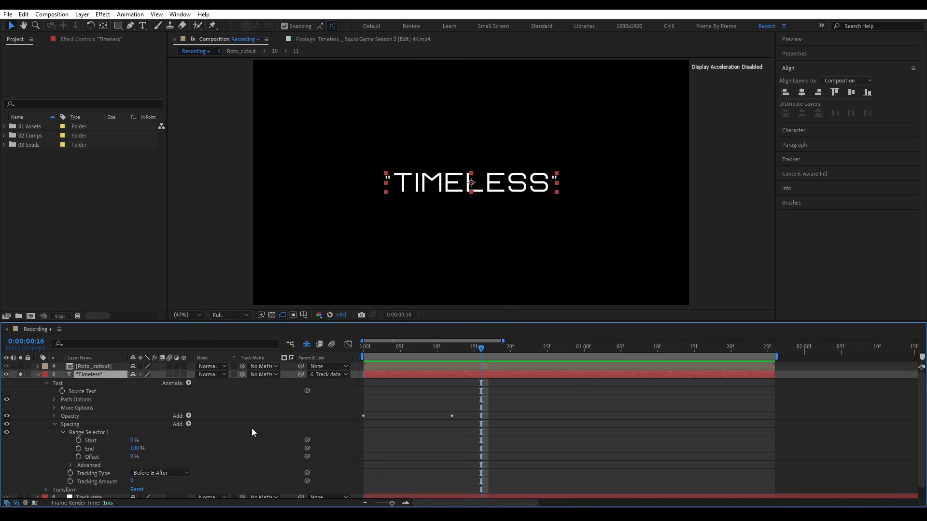
# Center the "Timeless" paragraph alignment, recenter the layer's anchor point on the text, and center the title horizontally in the composition
pyautogui.click(795, 146)
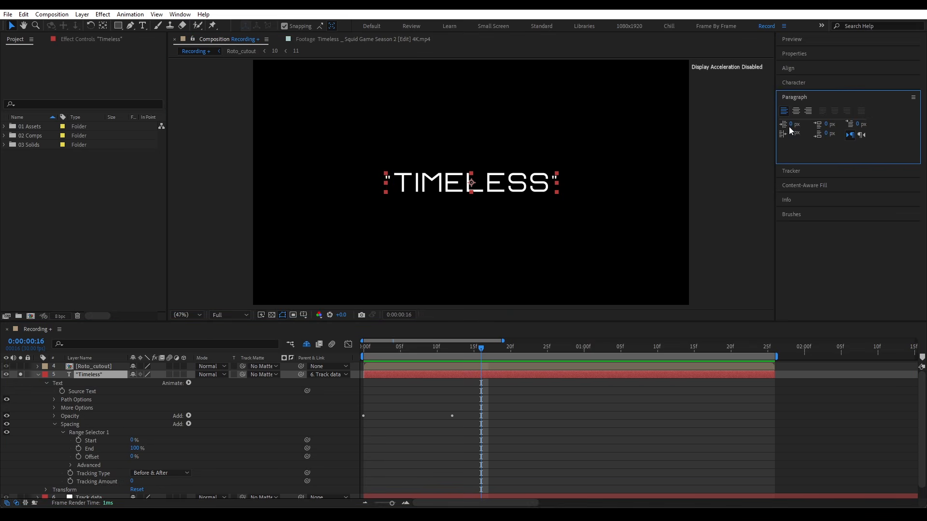
pyautogui.click(796, 111)
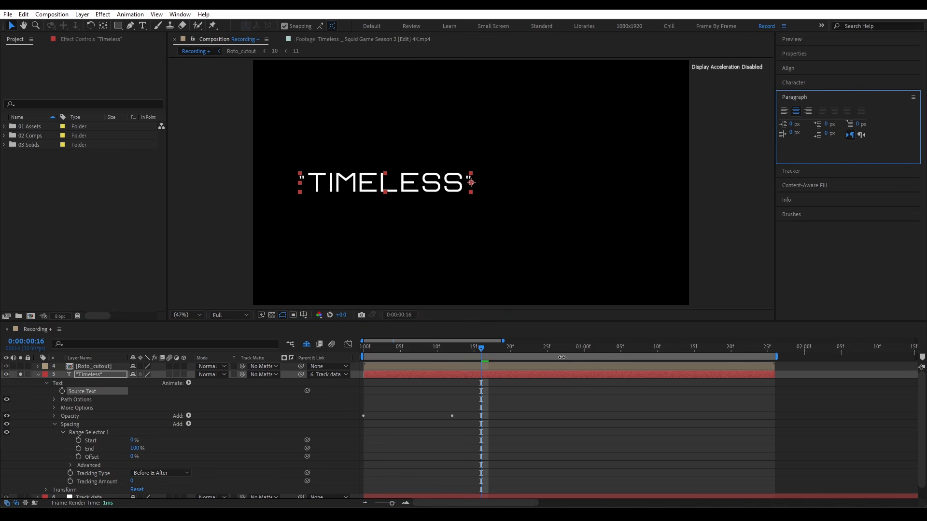
pyautogui.click(101, 379)
pyautogui.click(103, 25)
pyautogui.click(799, 73)
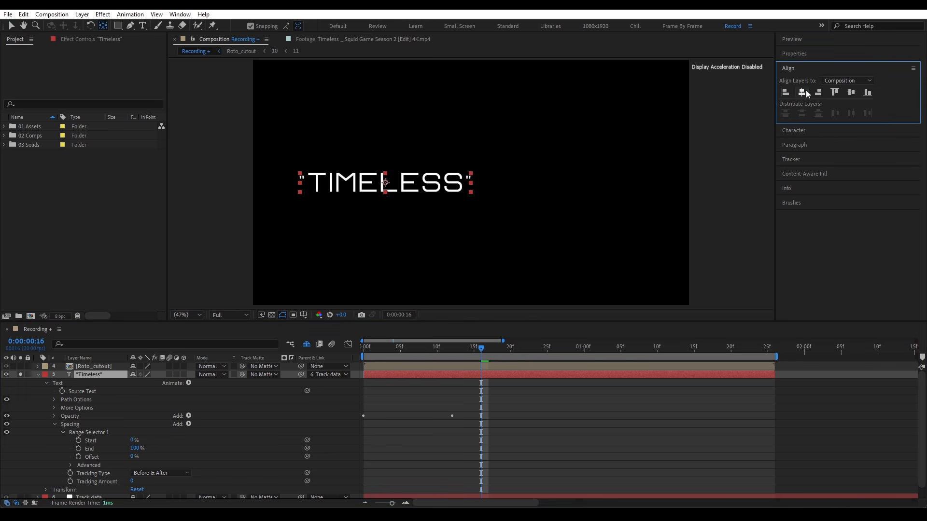
pyautogui.click(801, 92)
# Keyframe the Spacing animator's Tracking Amount at 300 on the first frame and play the animation
pyautogui.click(134, 483)
pyautogui.moveTo(132, 483)
pyautogui.mouseDown()
pyautogui.moveTo(154, 482)
pyautogui.moveTo(138, 481)
pyautogui.mouseUp()
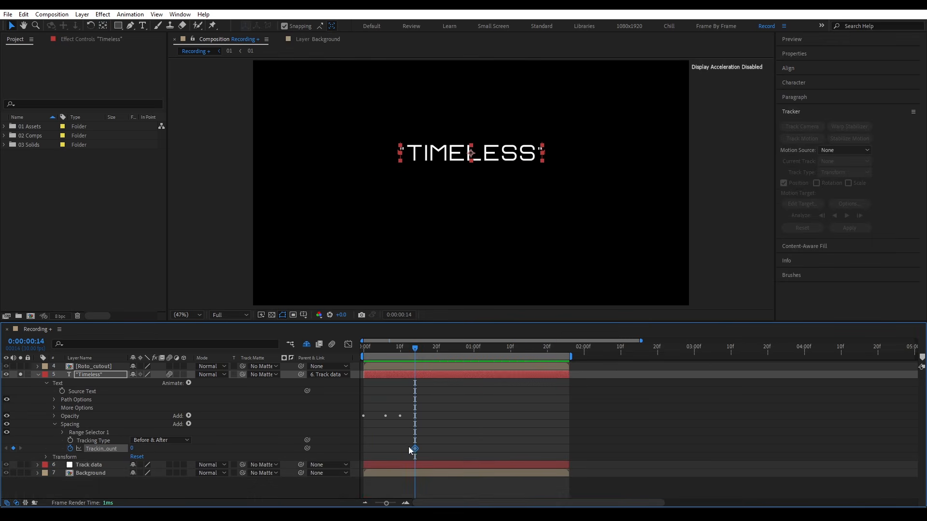
pyautogui.moveTo(411, 449); pyautogui.dragTo(367, 449)
pyautogui.press('Home')
pyautogui.click(139, 449)
pyautogui.write('300')
pyautogui.press('Return')
pyautogui.press('space')
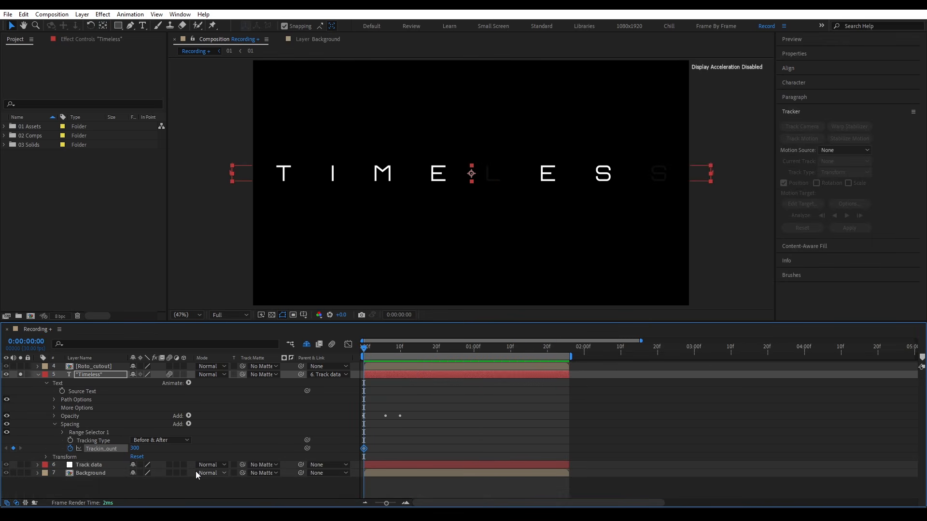
# Add a second Tracking Amount keyframe with a value of 20 at frame 12
pyautogui.rightClick(111, 452)
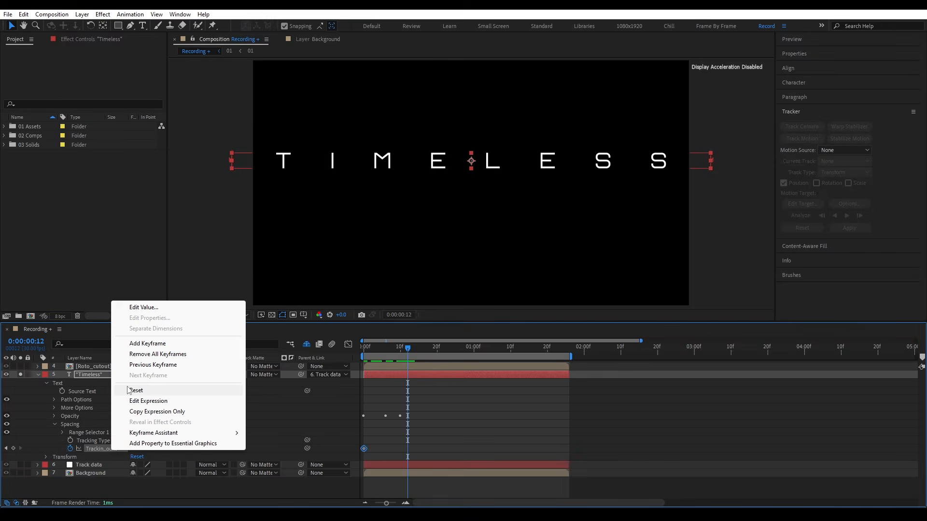
pyautogui.click(136, 390)
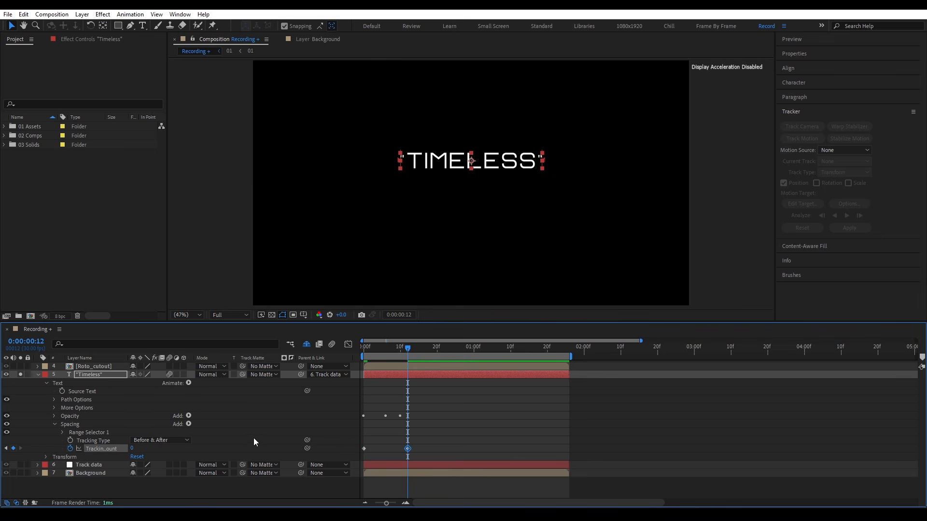
pyautogui.click(132, 449)
pyautogui.write('20')
pyautogui.press('Return')
pyautogui.click(421, 421)
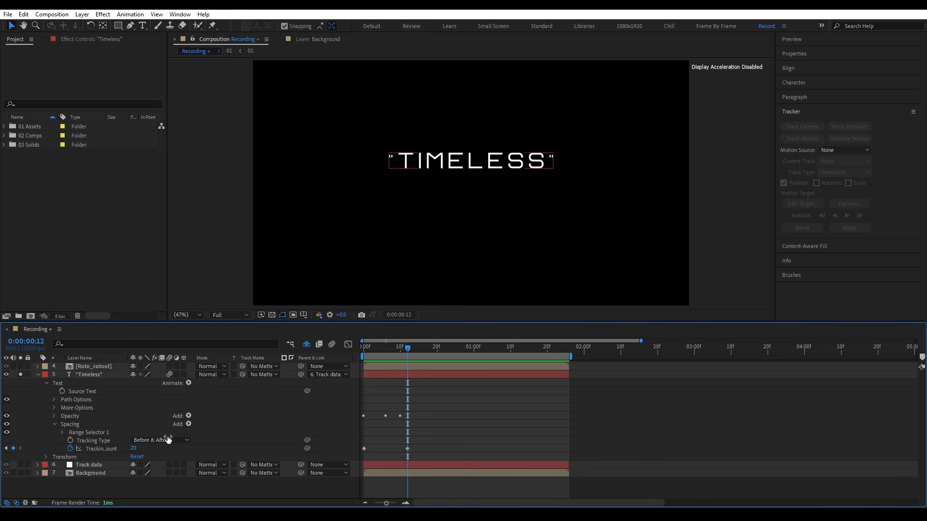
# Examine the Opacity animator's Offset keyframes and compare their end at frame 10 with the tracking animation
pyautogui.click(54, 416)
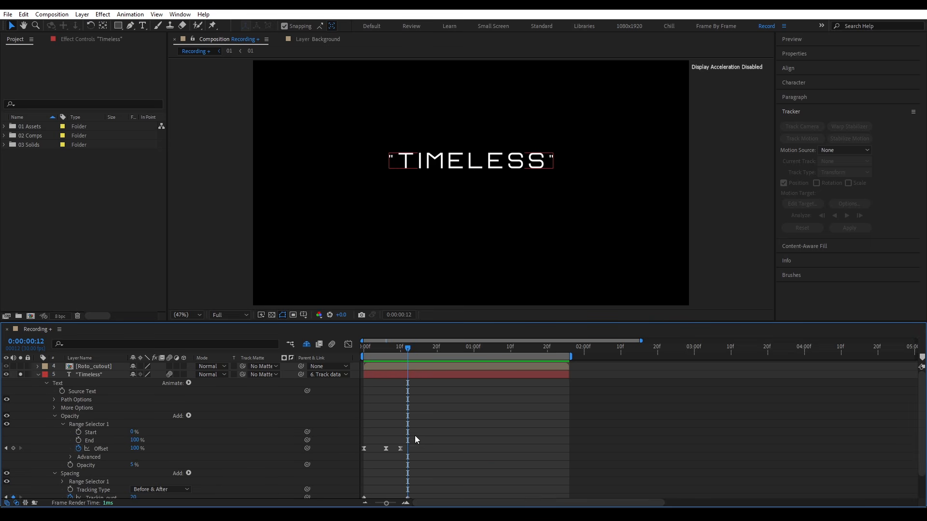
pyautogui.click(92, 440)
pyautogui.click(196, 424)
pyautogui.click(95, 435)
pyautogui.click(101, 449)
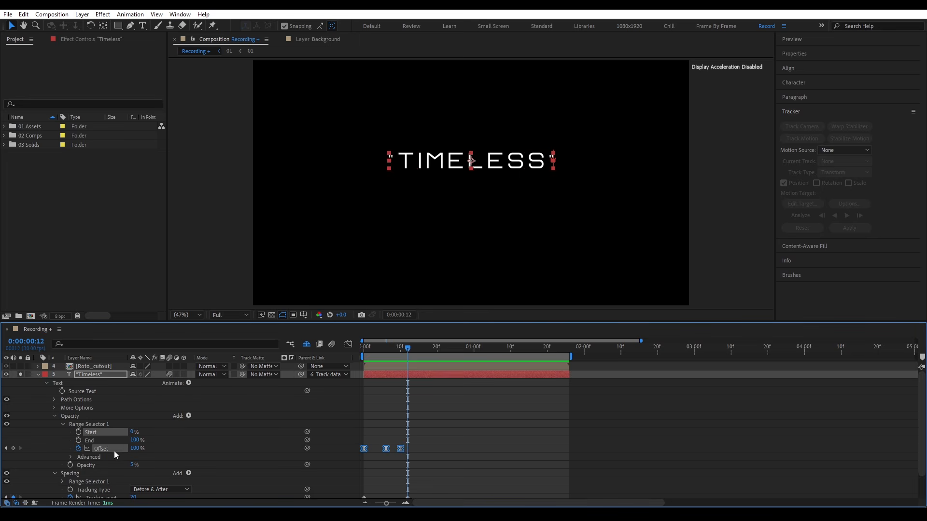
pyautogui.click(228, 447)
pyautogui.click(397, 347)
pyautogui.moveTo(397, 348)
pyautogui.mouseDown()
pyautogui.moveTo(385, 348)
pyautogui.moveTo(401, 363)
pyautogui.mouseUp()
pyautogui.click(69, 423)
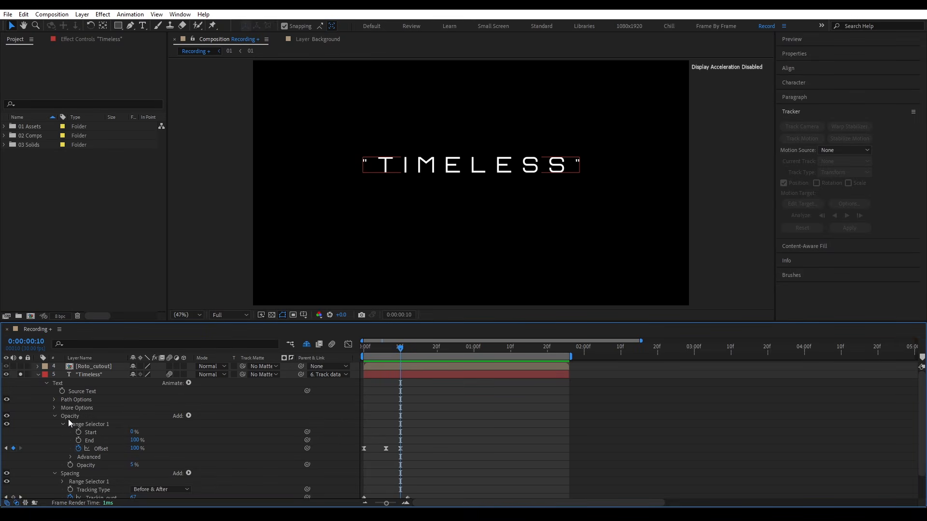
pyautogui.click(58, 424)
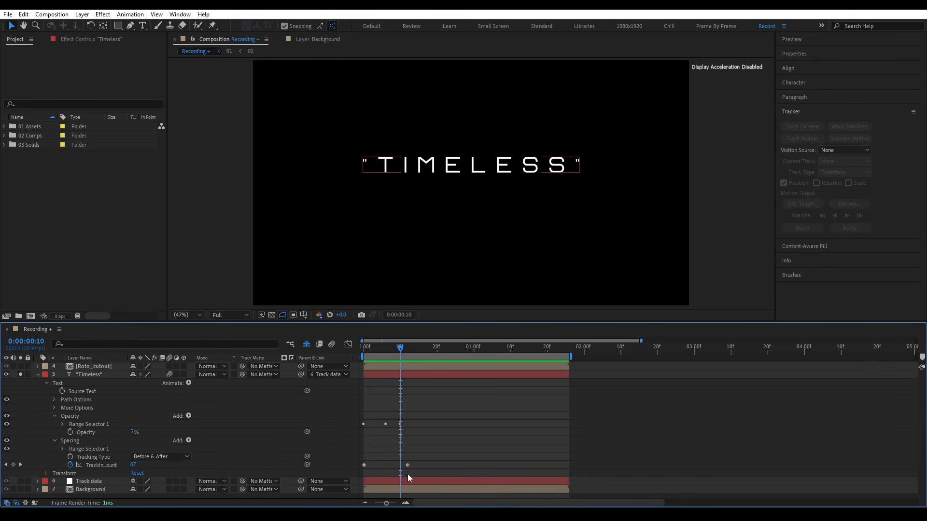
# Apply Easy Ease to both Tracking Amount keyframes and display their speed graph
pyautogui.moveTo(437, 458); pyautogui.dragTo(346, 480)
pyautogui.press('F9')
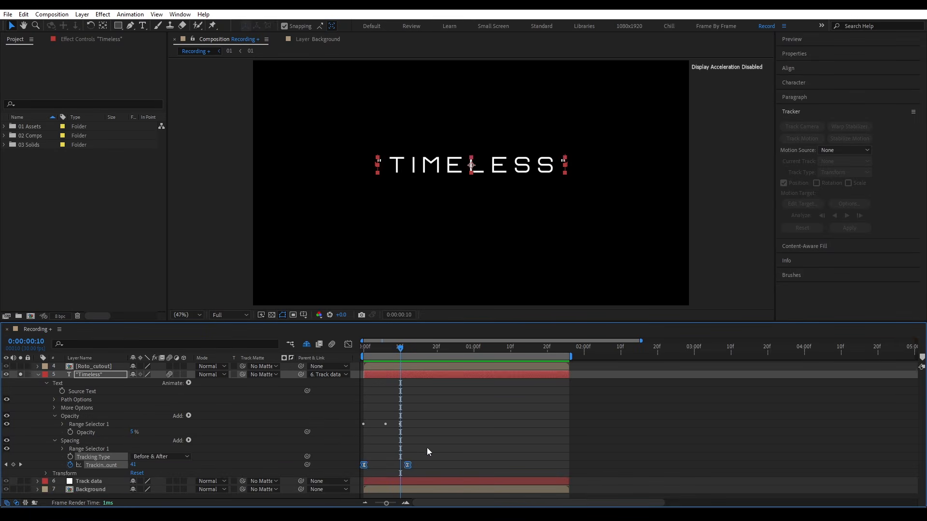
pyautogui.moveTo(450, 448); pyautogui.dragTo(387, 478)
pyautogui.click(348, 344)
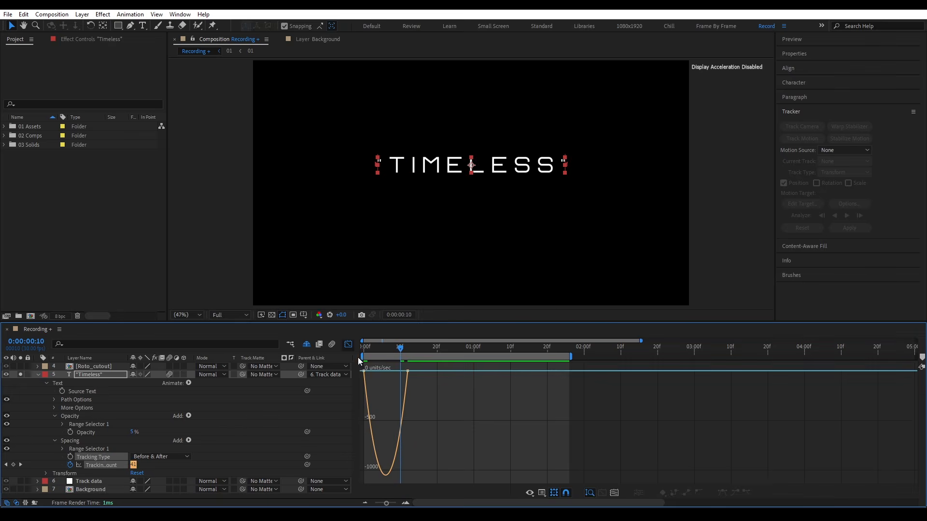
pyautogui.rightClick(432, 399)
pyautogui.click(473, 315)
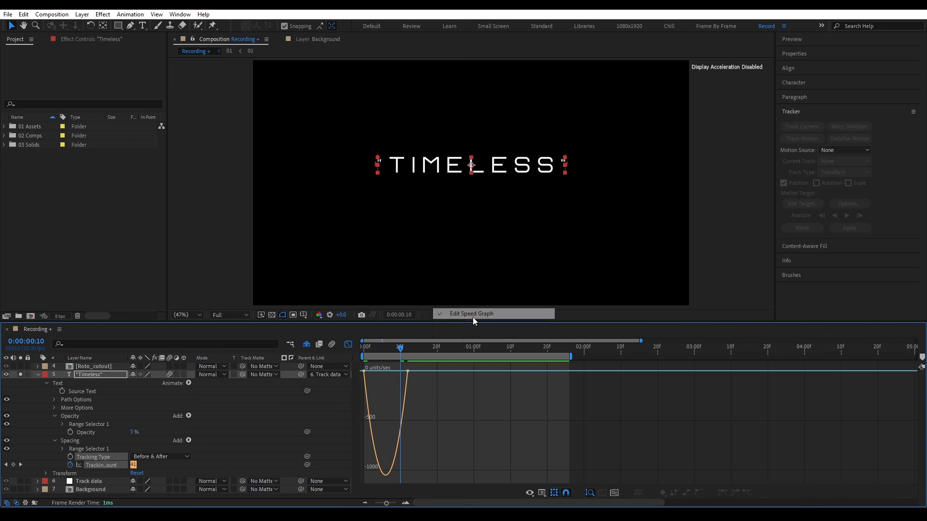
# Reshape the Tracking Amount speed graph so the letters close up fast at first and slow down gradually
pyautogui.moveTo(463, 426); pyautogui.dragTo(353, 344)
pyautogui.scroll(1, 385, 386)
pyautogui.hscroll(-1, 395, 387)
pyautogui.click(400, 348)
pyautogui.moveTo(378, 374); pyautogui.dragTo(369, 375)
pyautogui.moveTo(437, 374); pyautogui.dragTo(415, 375)
# Animate the "Timeless" layer's Scale from 71% at the first frame to 55% at frame 25
pyautogui.click(99, 374)
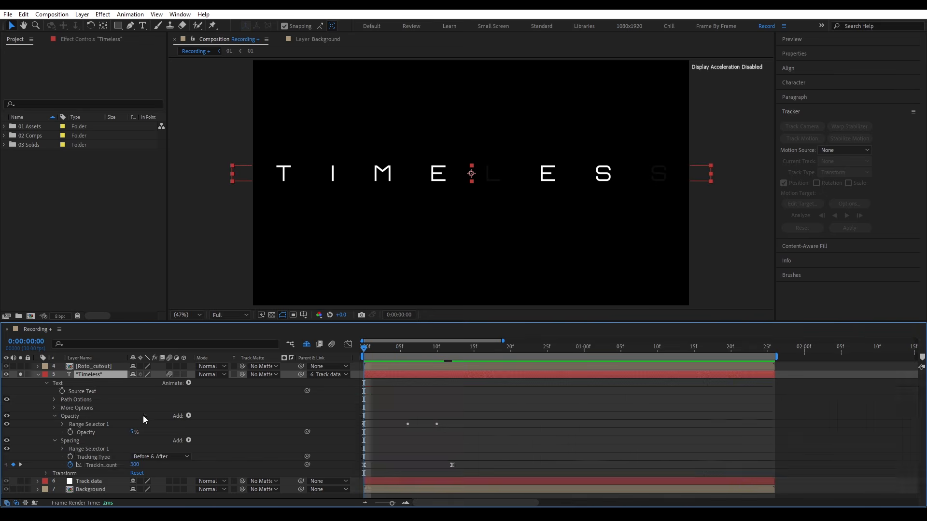
pyautogui.press('s')
pyautogui.click(61, 382)
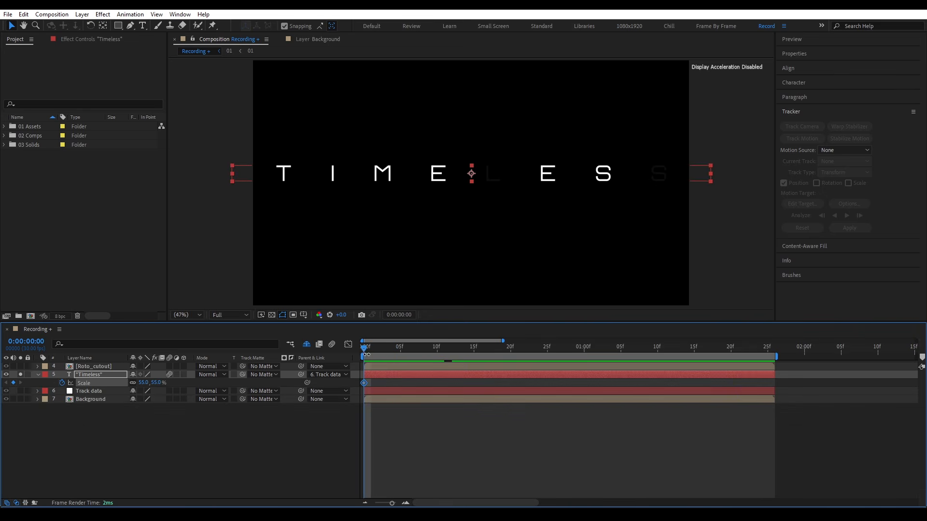
pyautogui.moveTo(364, 383); pyautogui.dragTo(547, 382)
pyautogui.moveTo(145, 383); pyautogui.dragTo(166, 384)
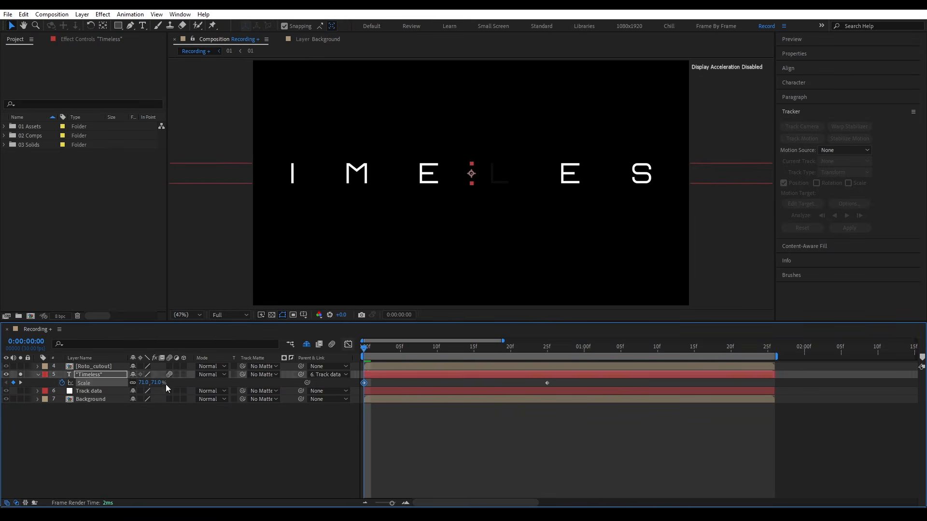
# Reshape the title's Scale speed graph with a very short start handle and a long end handle for a gradual slow-down
pyautogui.click(347, 345)
pyautogui.click(419, 436)
pyautogui.moveTo(395, 371); pyautogui.dragTo(365, 371)
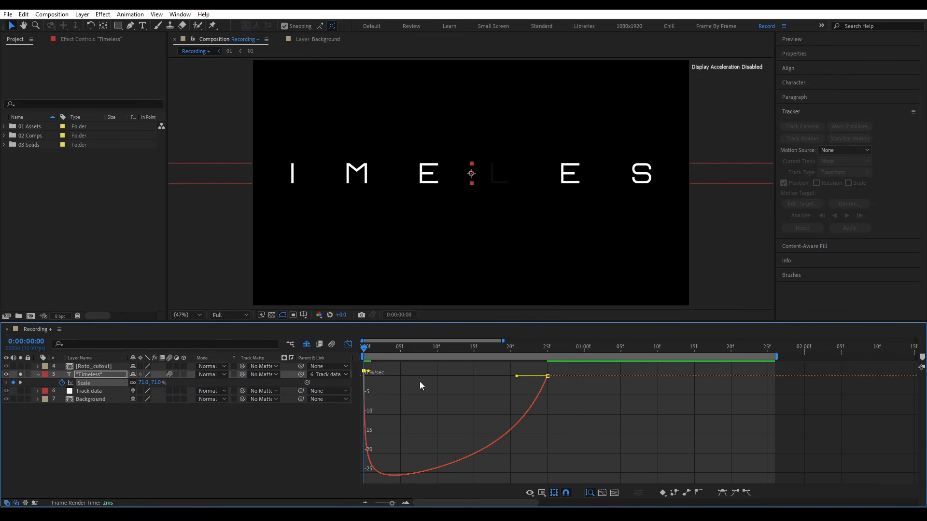
pyautogui.moveTo(517, 371); pyautogui.dragTo(379, 374)
pyautogui.click(347, 344)
# Preview the title animation and review the opening of the Squid Game reference footage for comparison
pyautogui.press('u')
pyautogui.click(224, 397)
pyautogui.press('space')
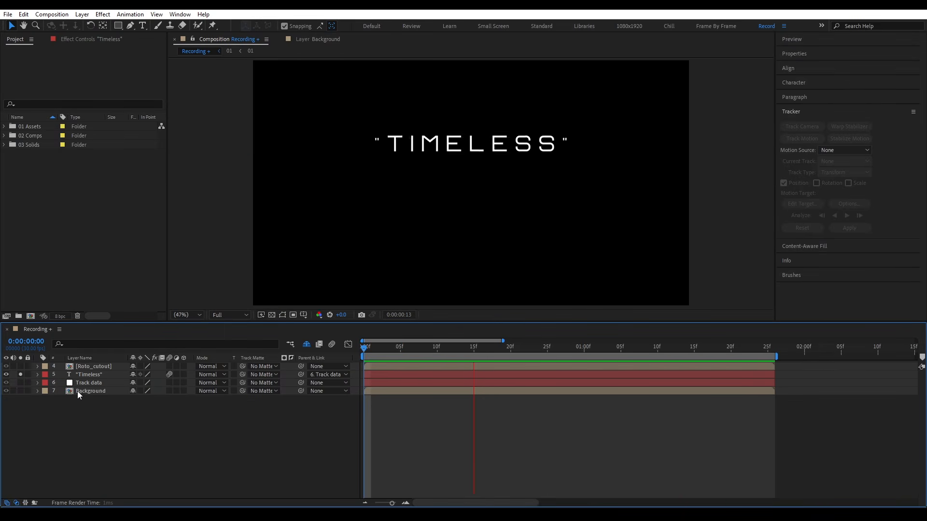
pyautogui.click(583, 348)
pyautogui.moveTo(583, 348); pyautogui.dragTo(293, 419)
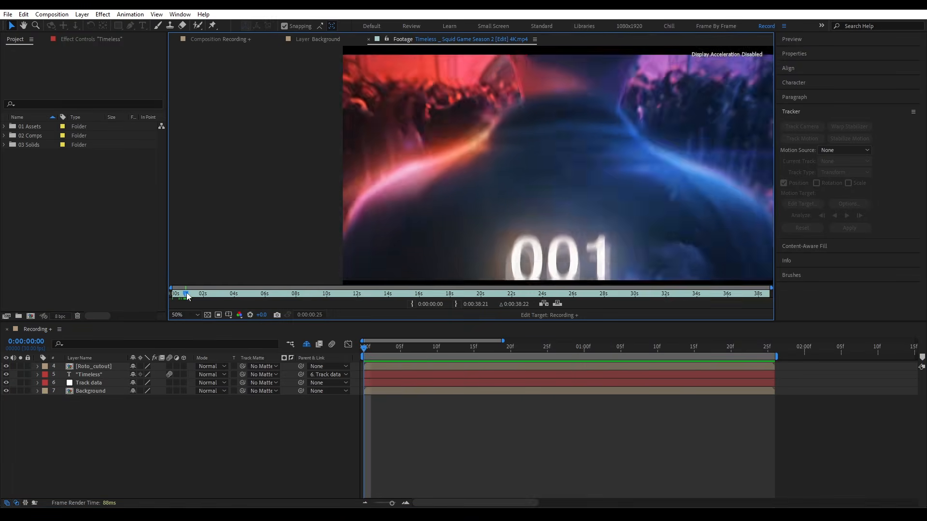
pyautogui.click(179, 316)
pyautogui.moveTo(188, 294)
pyautogui.mouseDown()
pyautogui.moveTo(175, 303)
pyautogui.moveTo(181, 298)
pyautogui.moveTo(170, 294)
pyautogui.moveTo(182, 298)
pyautogui.mouseUp()
pyautogui.click(181, 325)
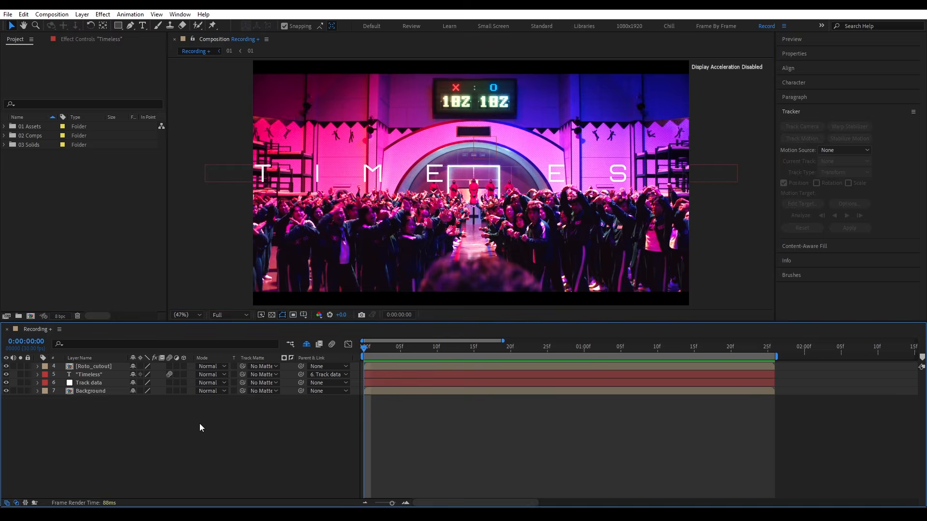
# Create a null object and rename it Main null
pyautogui.rightClick(199, 424)
pyautogui.moveTo(218, 305)
pyautogui.click(355, 360)
pyautogui.press('Return')
pyautogui.write('Main null')
pyautogui.press('Return')
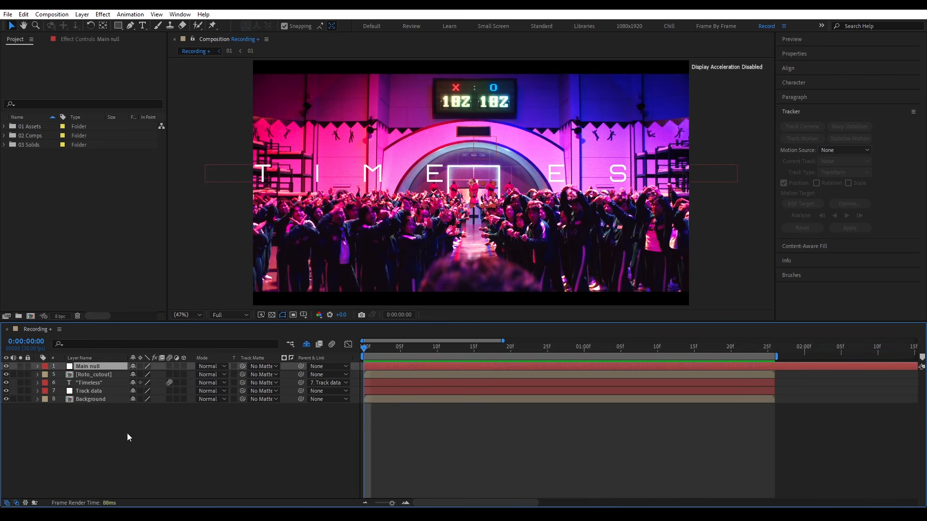
# Parent the Roto_cutout, Track data and Background layers to Main null, leaving the "Timeless" layer out
pyautogui.moveTo(117, 429); pyautogui.dragTo(86, 375)
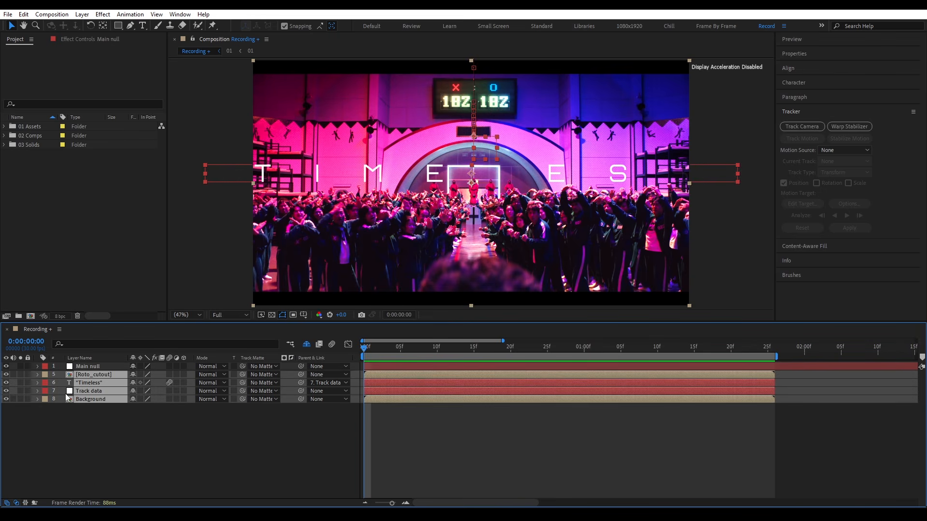
pyautogui.keyDown('ctrl'); pyautogui.click(93, 384); pyautogui.keyUp('ctrl')
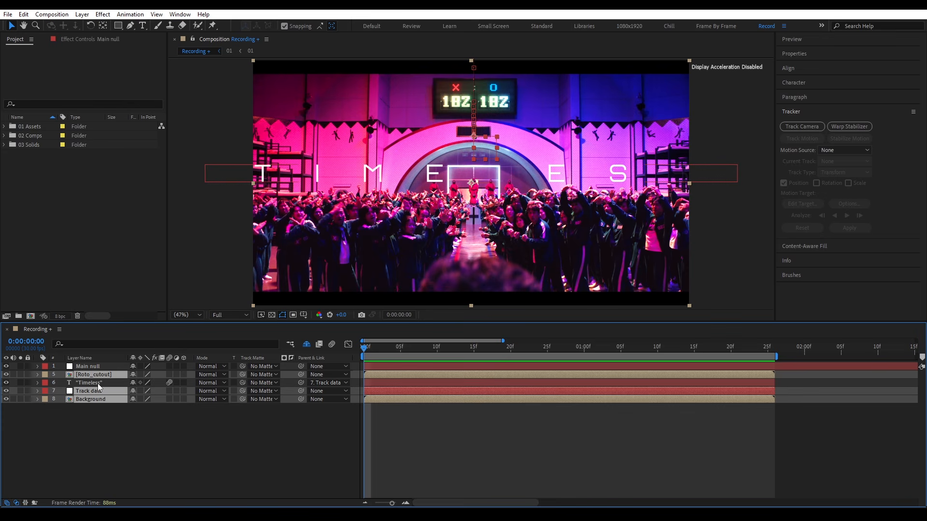
pyautogui.moveTo(301, 375); pyautogui.dragTo(86, 366)
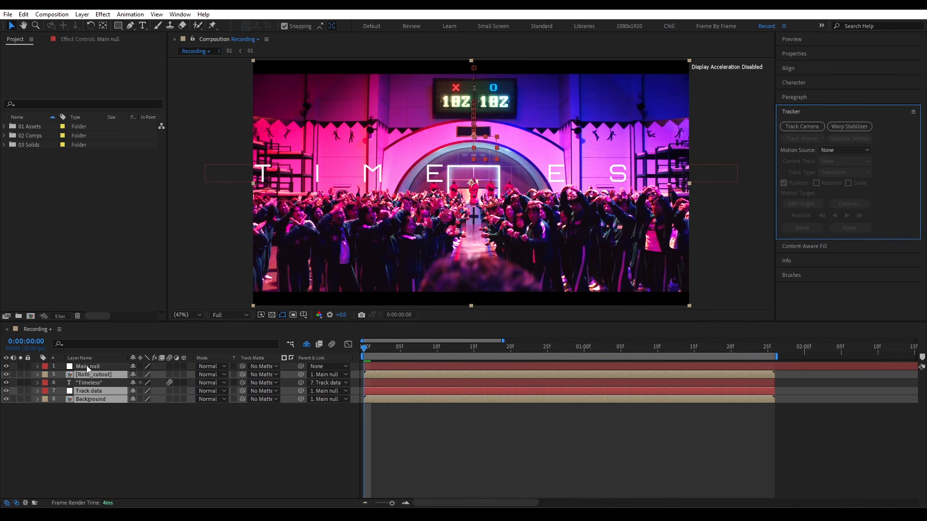
# Animate Main null's Scale from 285% at the first frame to 100% at frame 14, using the source clip as a temporary timing reference
pyautogui.press('s')
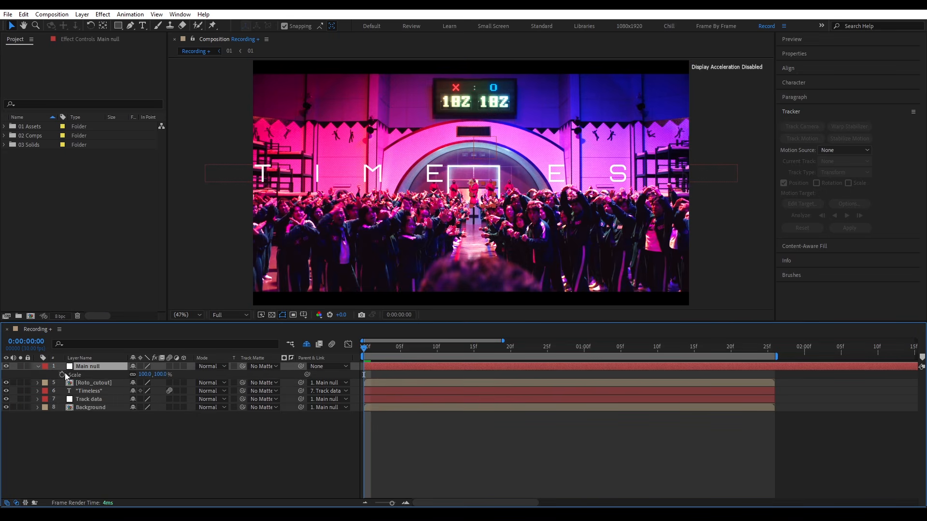
pyautogui.click(62, 374)
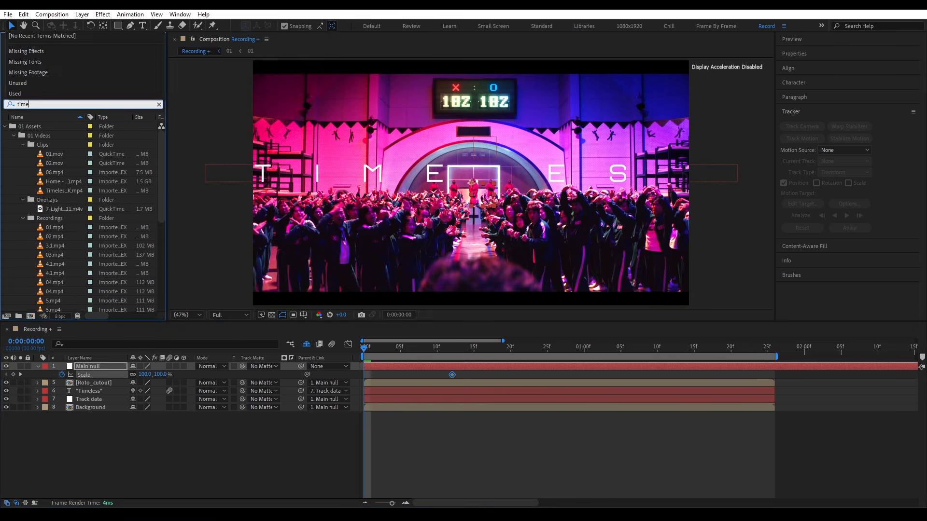
pyautogui.moveTo(63, 191); pyautogui.dragTo(466, 355)
pyautogui.click(159, 105)
pyautogui.press('Delete')
pyautogui.press('Home')
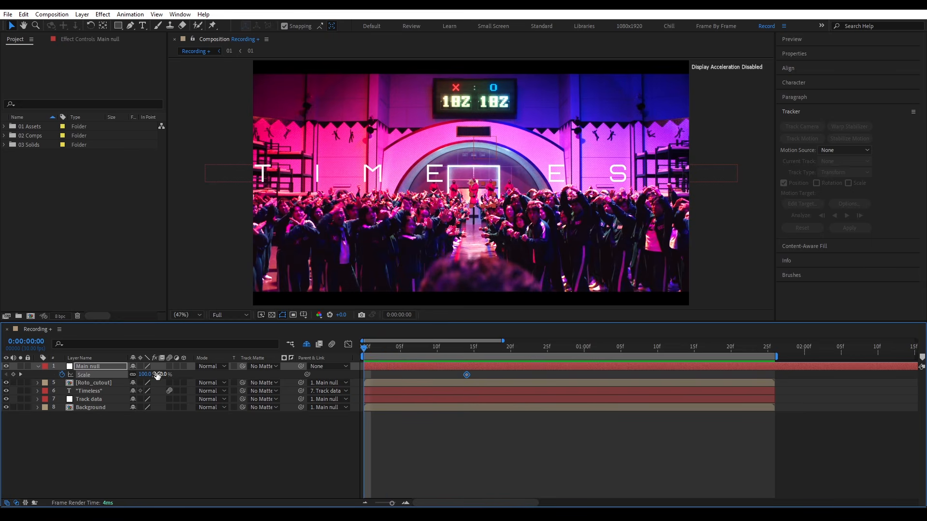
pyautogui.moveTo(158, 375); pyautogui.dragTo(214, 378)
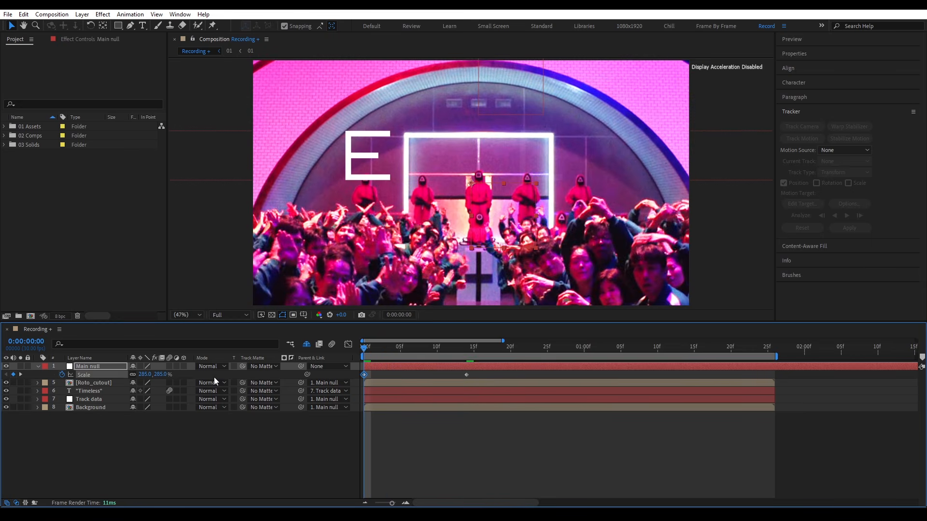
# Ease Main null's Scale animation in the speed graph and preview the zoom-out
pyautogui.click(349, 344)
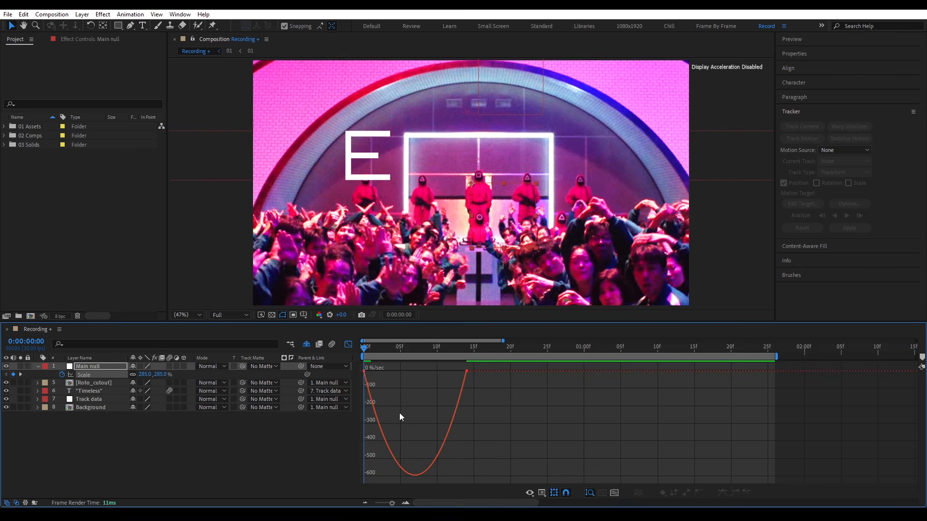
pyautogui.click(348, 344)
pyautogui.press('space')
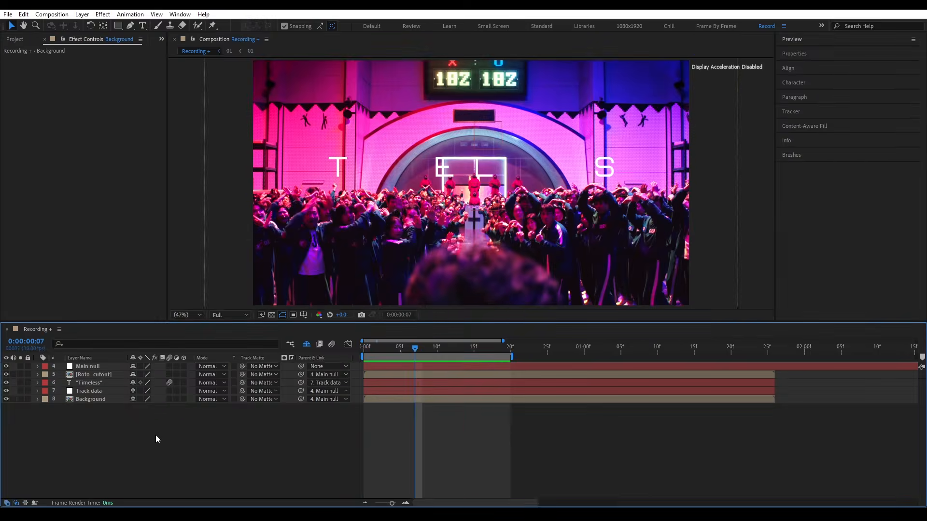
# Create an adjustment layer above the other layers and apply the Optics Compensation effect to it
pyautogui.rightClick(155, 439)
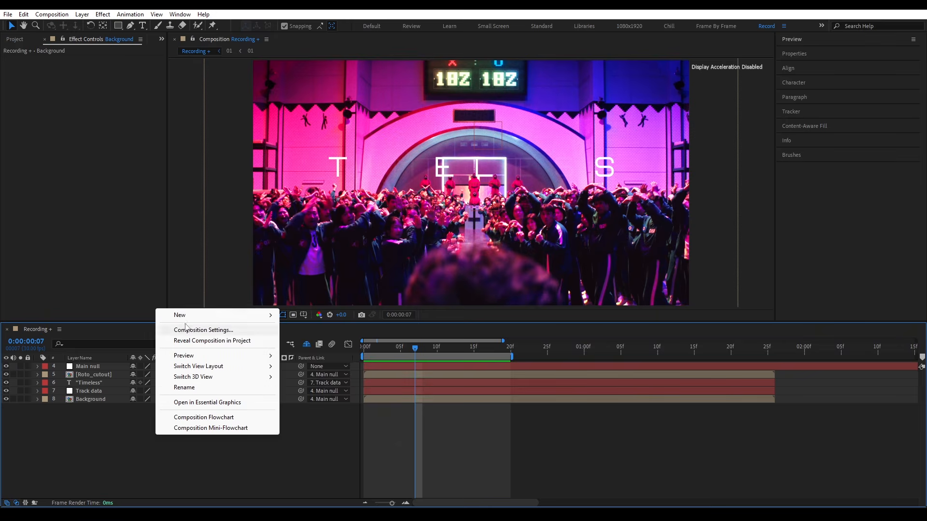
pyautogui.moveTo(193, 319)
pyautogui.click(314, 394)
pyautogui.hotkey('ctrl', 'space')
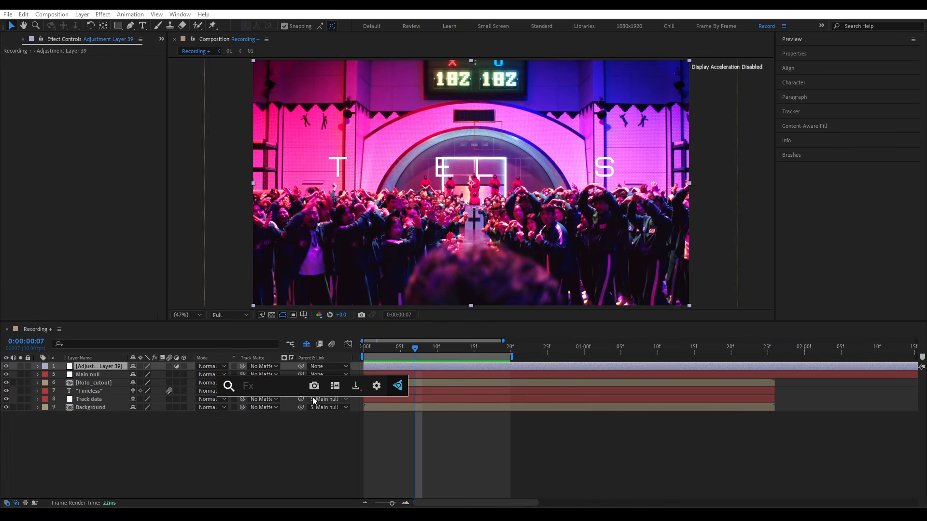
pyautogui.write('optic')
pyautogui.press('Down')
pyautogui.press('Down')
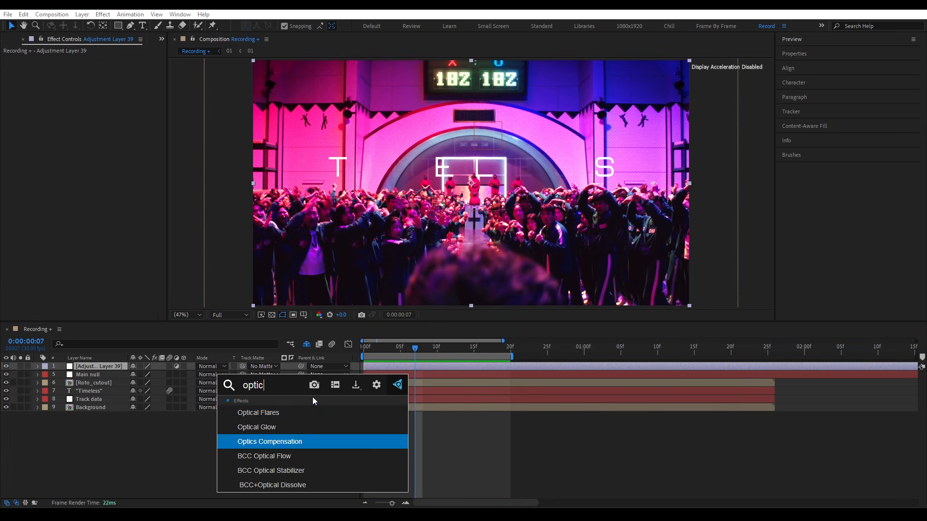
pyautogui.press('Return')
# Enable Reverse Lens Distortion and animate Field Of View from a strong distortion at the first frame to 0 at frame 10
pyautogui.click(94, 76)
pyautogui.click(21, 68)
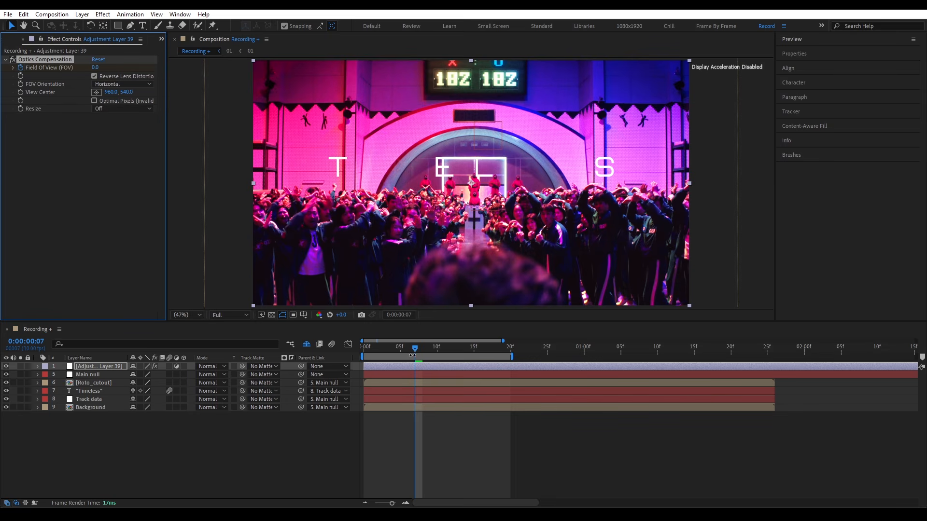
pyautogui.press('u')
pyautogui.click(415, 383)
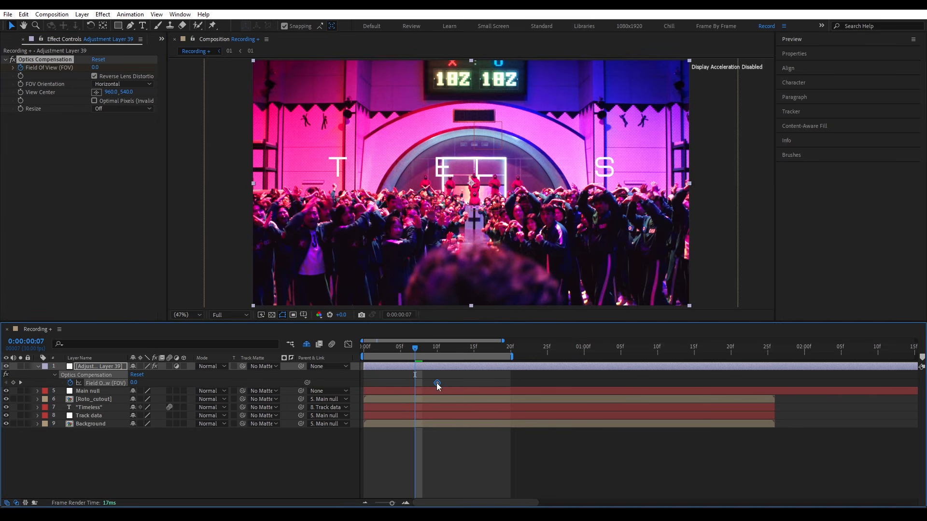
pyautogui.moveTo(416, 349); pyautogui.dragTo(363, 349)
pyautogui.moveTo(96, 68); pyautogui.dragTo(687, 127)
# Ease the Field Of View animation in the speed graph and preview the lens distortion
pyautogui.click(348, 344)
pyautogui.click(379, 379)
pyautogui.moveTo(390, 372); pyautogui.dragTo(369, 416)
pyautogui.click(348, 344)
pyautogui.press('space')
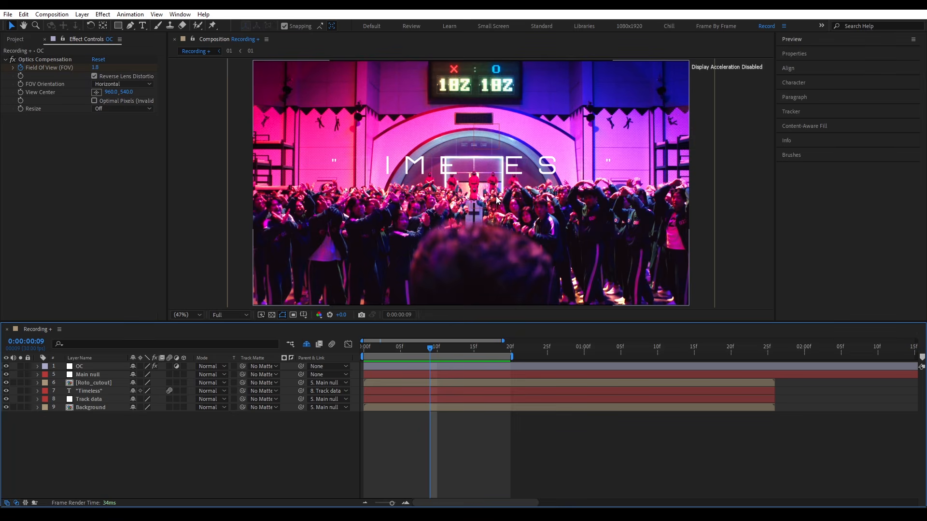
# Inspect the Background's nested source clip and scrub through the opening frames of the reference Timeless edit
pyautogui.doubleClick(98, 408)
pyautogui.click(91, 367)
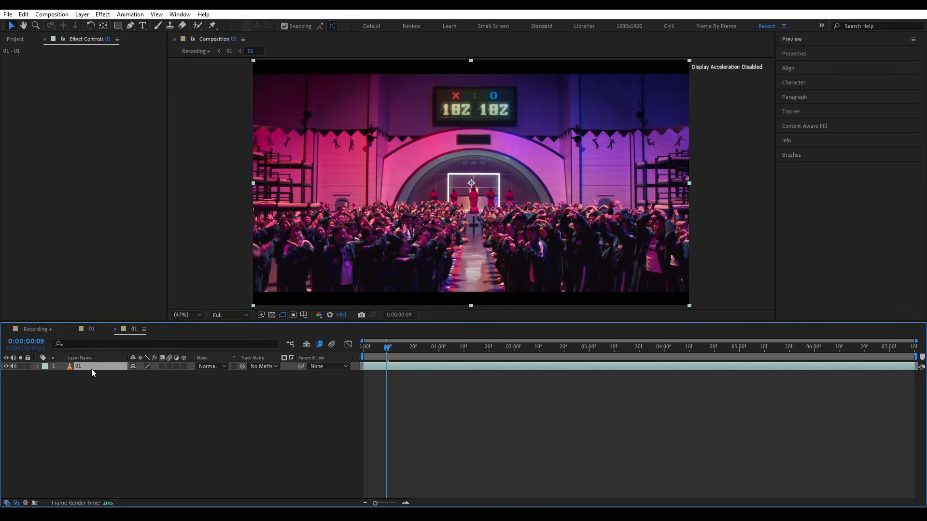
pyautogui.click(194, 51)
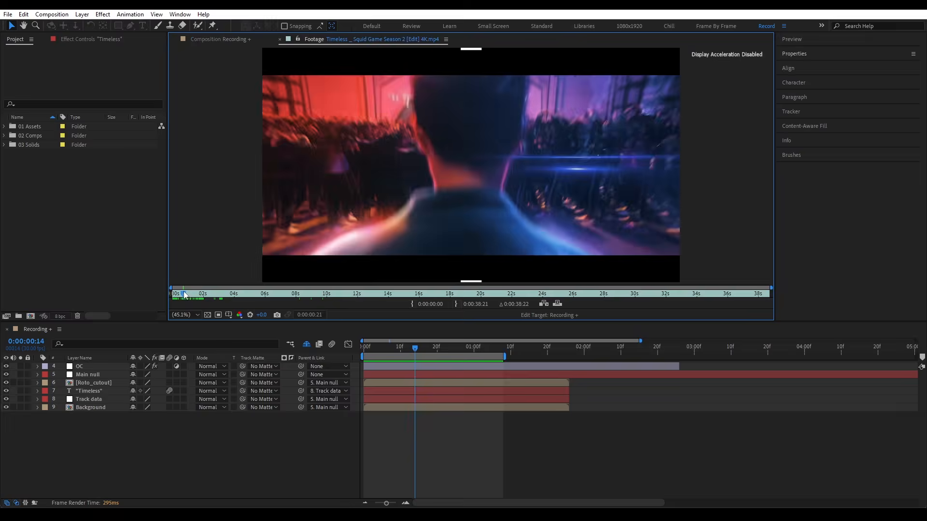
pyautogui.moveTo(192, 295); pyautogui.dragTo(164, 293)
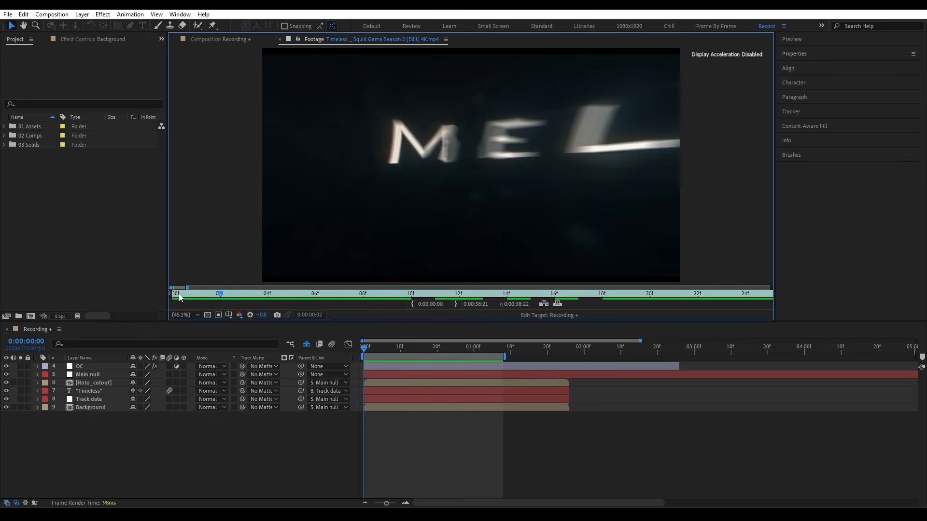
pyautogui.moveTo(193, 296); pyautogui.dragTo(302, 311)
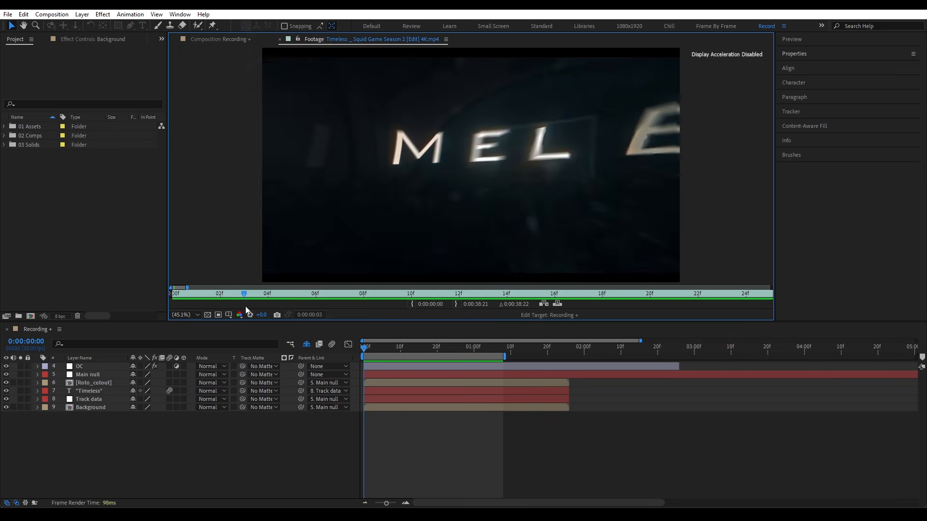
# Apply CC Vignette to the Background layer and animate its Amount from 449 at the first frame to 100 at the work area's end
pyautogui.click(92, 408)
pyautogui.hotkey('ctrl', 'space')
pyautogui.write('vig')
pyautogui.press('Return')
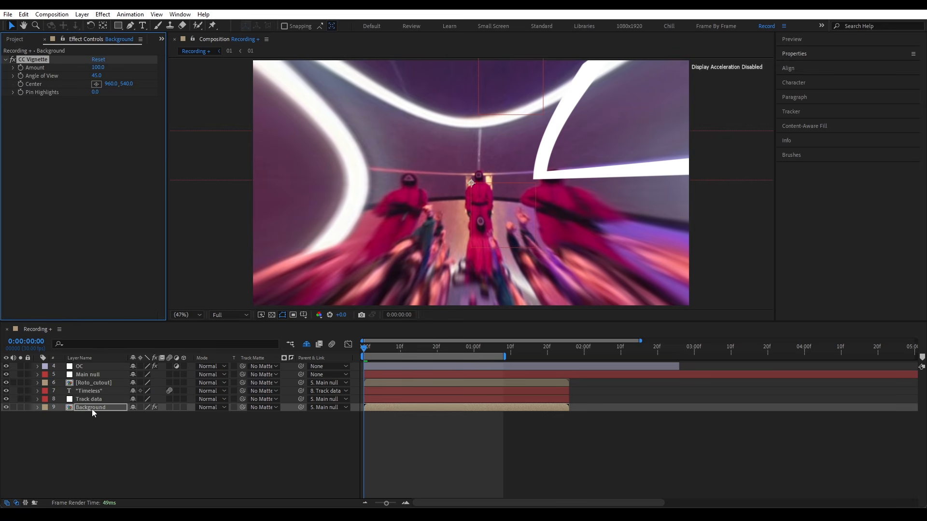
pyautogui.press('u')
pyautogui.moveTo(364, 474); pyautogui.dragTo(503, 473)
# Add Levels to Background, keyframe its Histogram from Output White 0 at the first frame to normal at the work area's end, and preview the fade-in
pyautogui.click(103, 408)
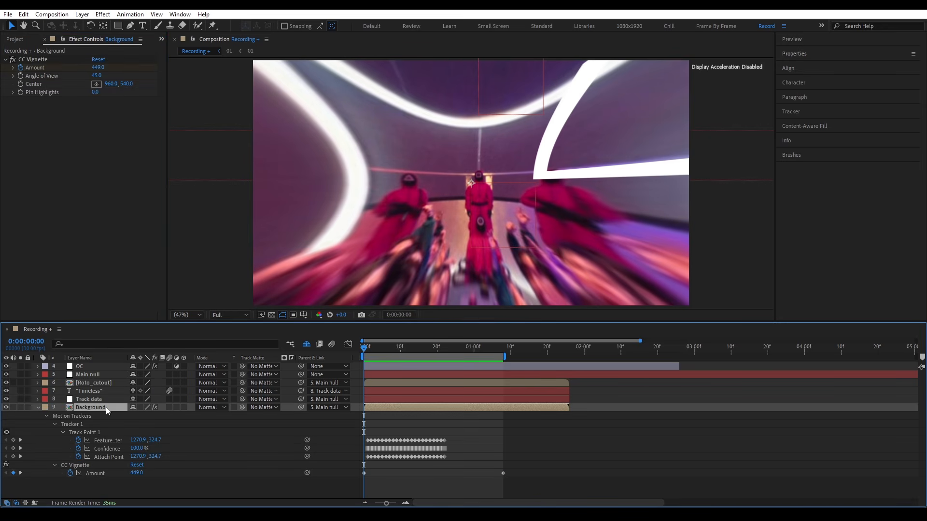
pyautogui.hotkey('ctrl', 'space')
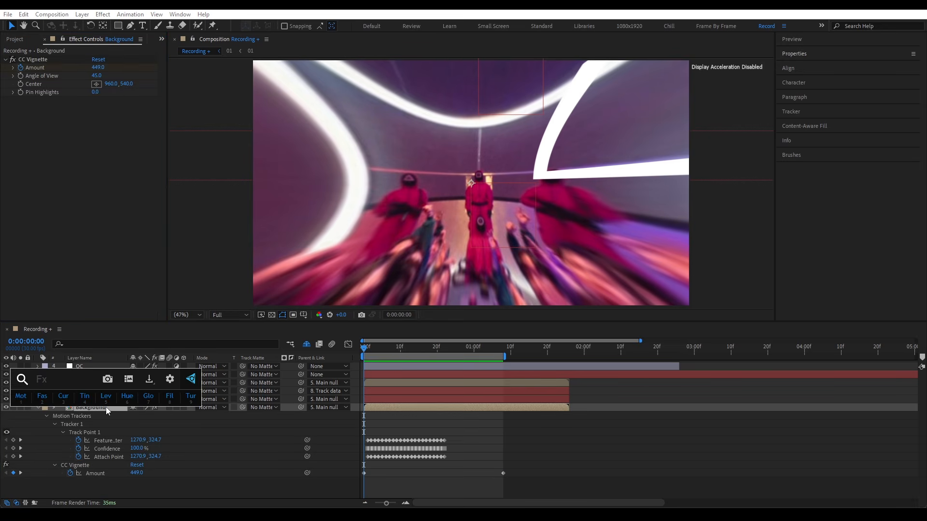
pyautogui.write('level')
pyautogui.press('Return')
pyautogui.click(21, 118)
pyautogui.moveTo(398, 456); pyautogui.dragTo(503, 449)
pyautogui.moveTo(152, 169); pyautogui.dragTo(28, 168)
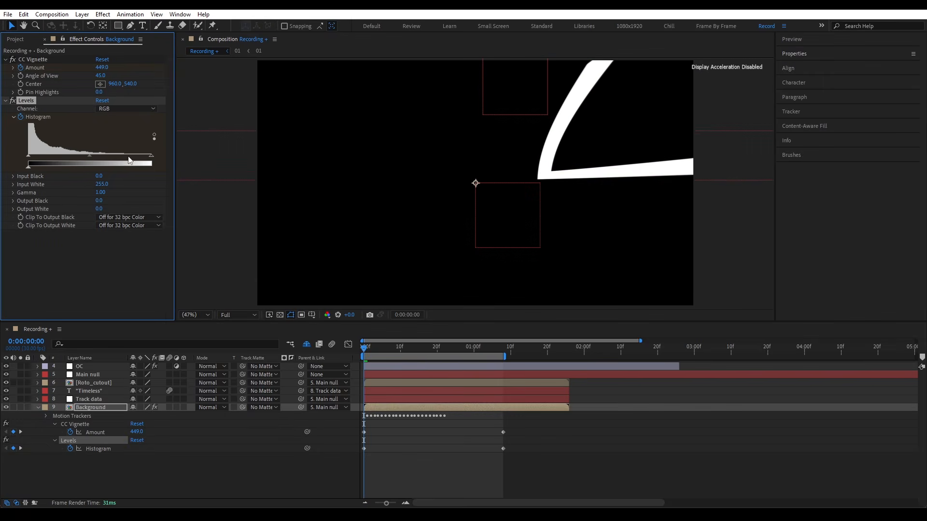
pyautogui.moveTo(151, 155); pyautogui.dragTo(117, 158)
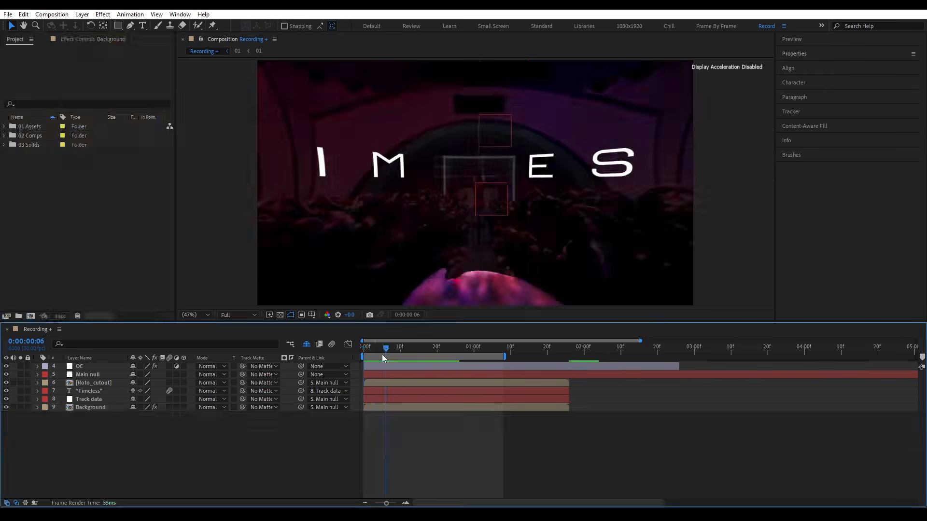
pyautogui.moveTo(383, 348); pyautogui.dragTo(419, 354)
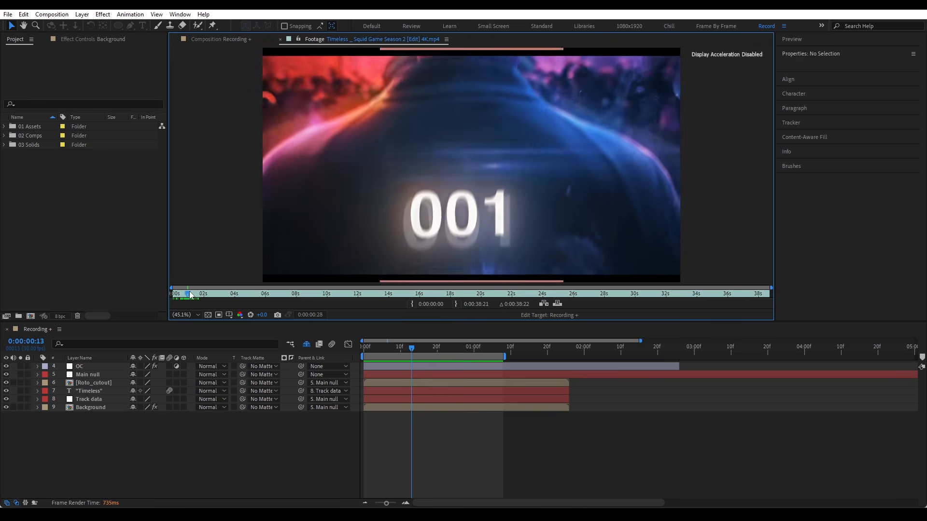
# Check the glowing number in the reference edit, duplicate the Roto_cutout layer and rename the copy 001
pyautogui.moveTo(190, 296); pyautogui.dragTo(191, 296)
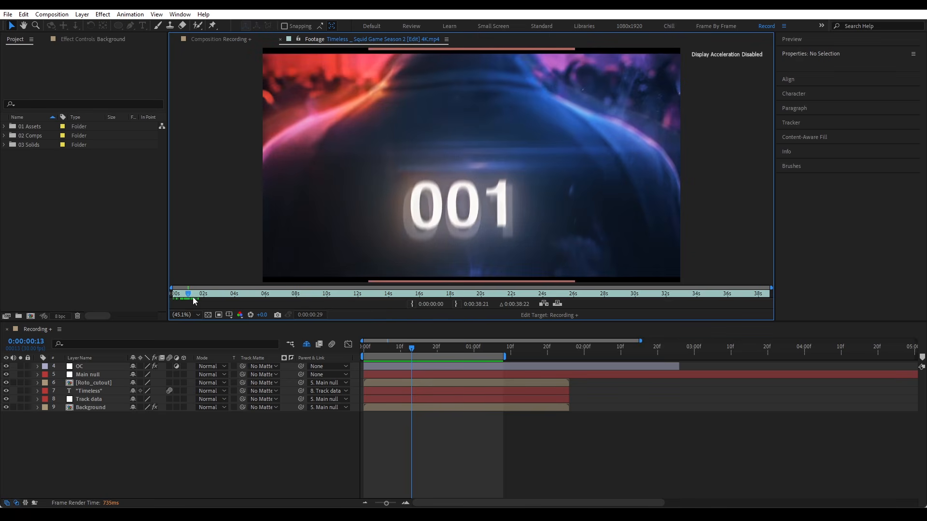
pyautogui.moveTo(190, 296); pyautogui.dragTo(187, 296)
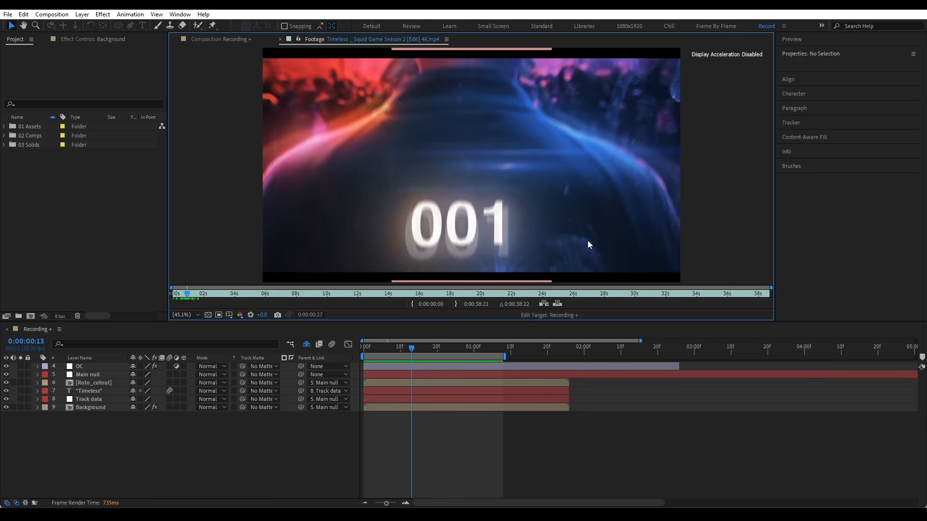
pyautogui.click(138, 441)
pyautogui.click(103, 384)
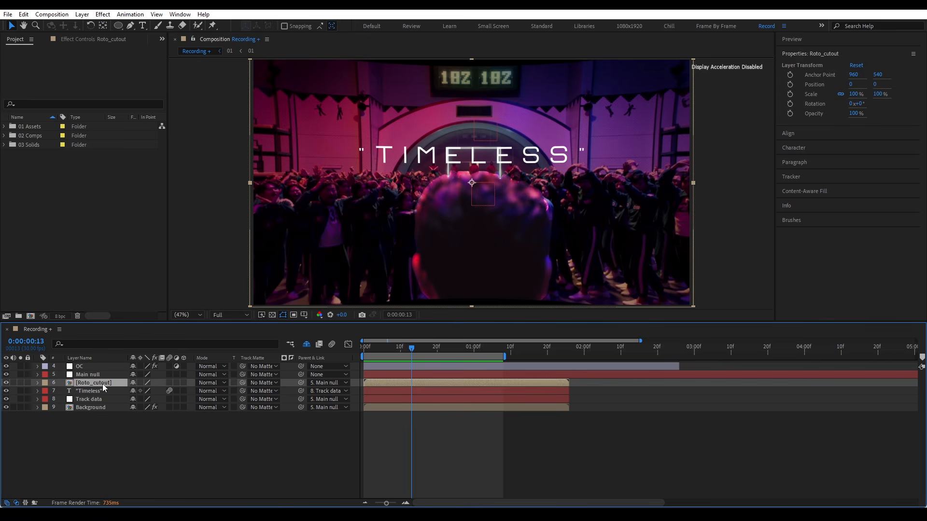
pyautogui.hotkey('ctrl', 'd')
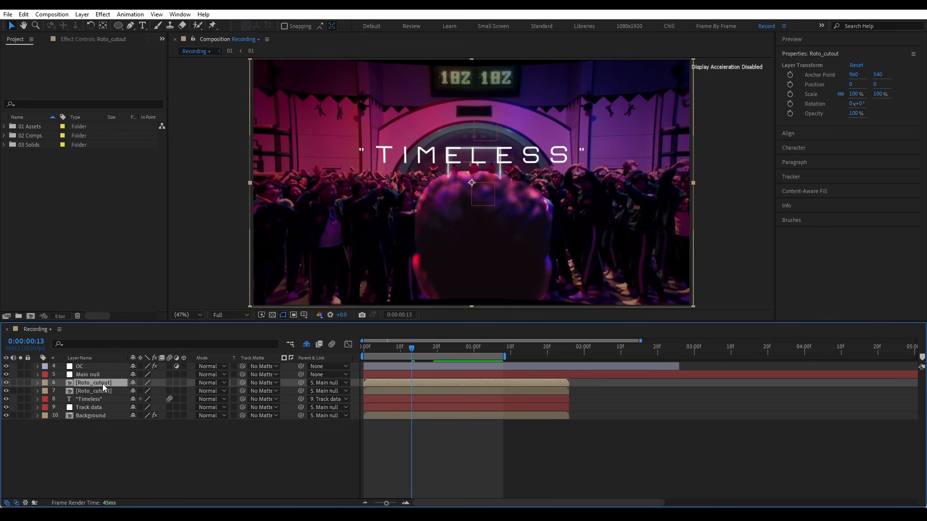
pyautogui.press('Return')
pyautogui.write('001')
pyautogui.press('Return')
# Solo the 001 layer and open it for Roto Brush work at frame 29, where the jacket number is visible
pyautogui.click(21, 383)
pyautogui.press('space')
pyautogui.press('space')
pyautogui.click(198, 25)
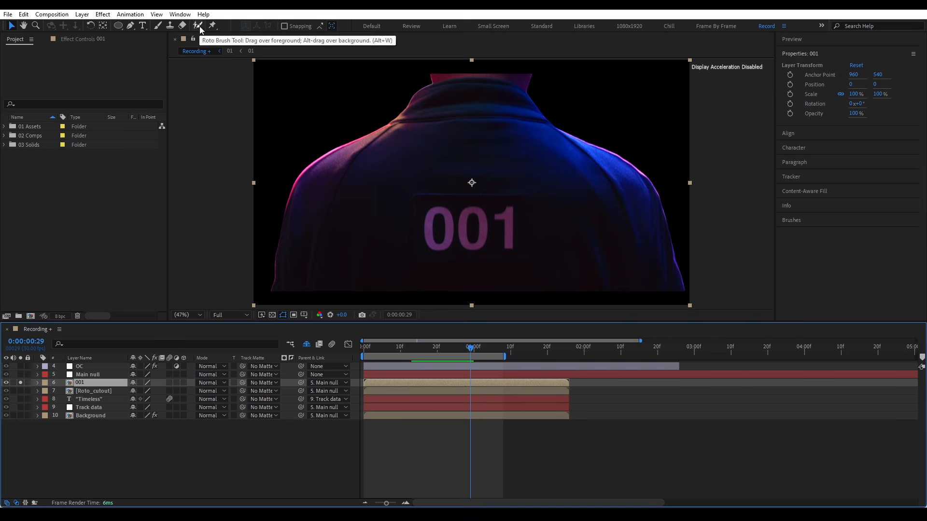
pyautogui.doubleClick(400, 213)
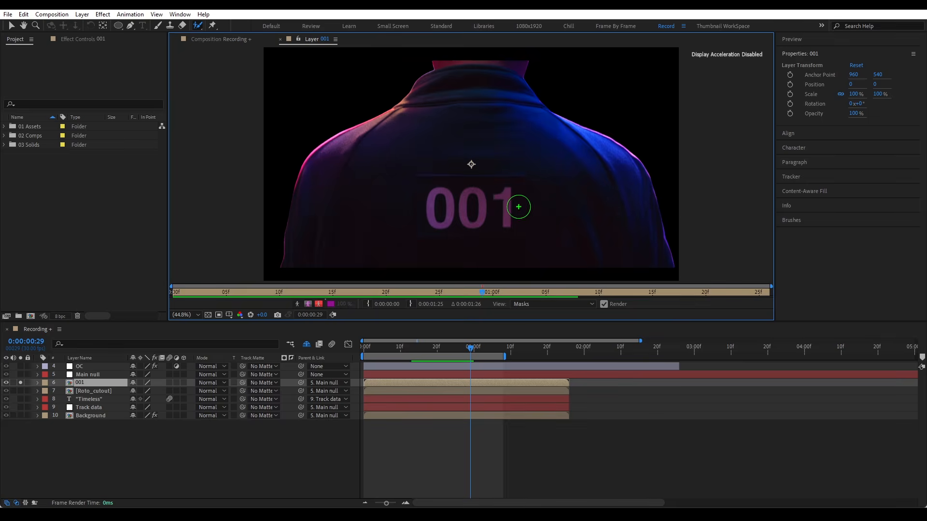
# Isolate the 001 digits on the man's back with the Roto Brush and freeze the result
pyautogui.scroll(3, 520, 207)
pyautogui.moveTo(511, 82); pyautogui.dragTo(524, 204)
pyautogui.moveTo(415, 92); pyautogui.dragTo(357, 97)
pyautogui.moveTo(403, 93)
pyautogui.mouseDown()
pyautogui.moveTo(348, 244)
pyautogui.moveTo(376, 84)
pyautogui.mouseUp()
pyautogui.scroll(-1, 536, 195)
pyautogui.moveTo(482, 288); pyautogui.dragTo(405, 287)
pyautogui.click(649, 304)
# Return to the Recording composition and trim the start of the 001 layer to about frame 22
pyautogui.click(236, 41)
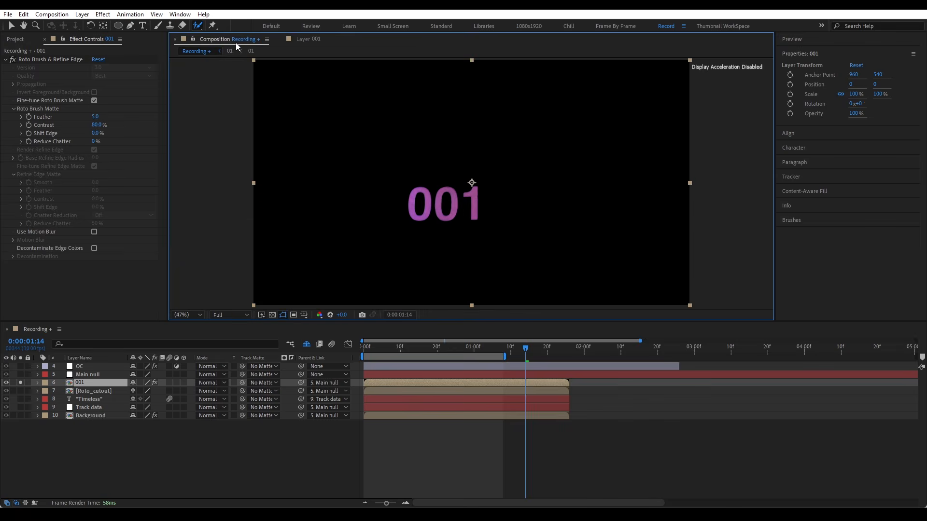
pyautogui.press('v')
pyautogui.moveTo(524, 350); pyautogui.dragTo(415, 355)
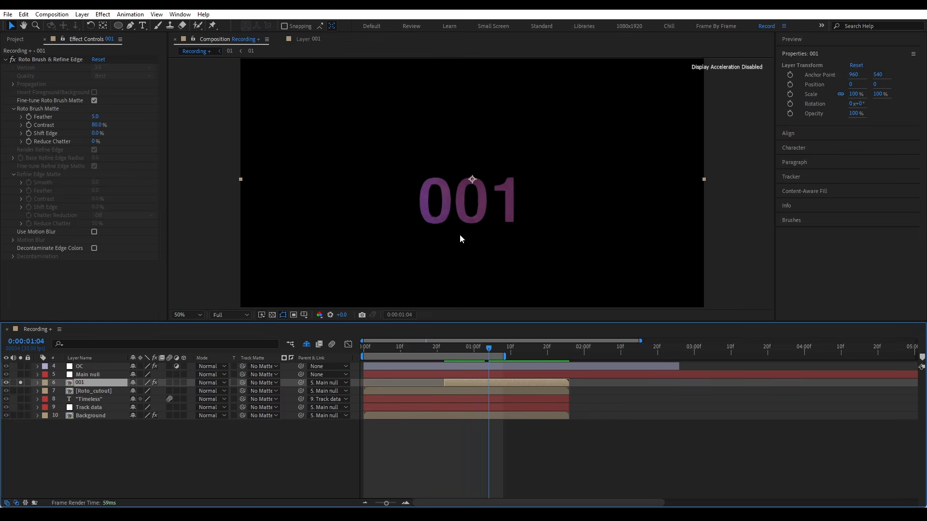
# Refine the 001 roto matte with Feather 9.9, Contrast 90% and Reduce Chatter 100%, checking the digit edges up close
pyautogui.scroll(3, 462, 238)
pyautogui.scroll(3, 368, 165)
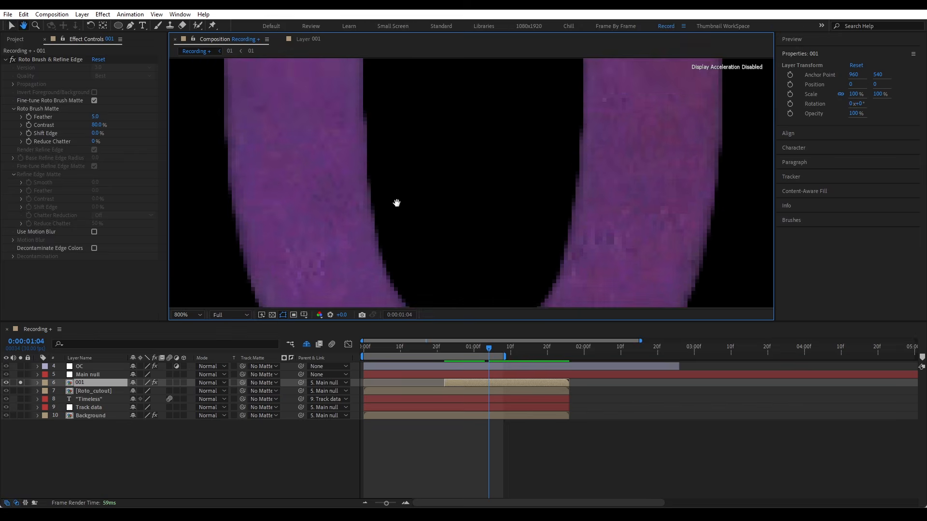
pyautogui.scroll(-1, 391, 190)
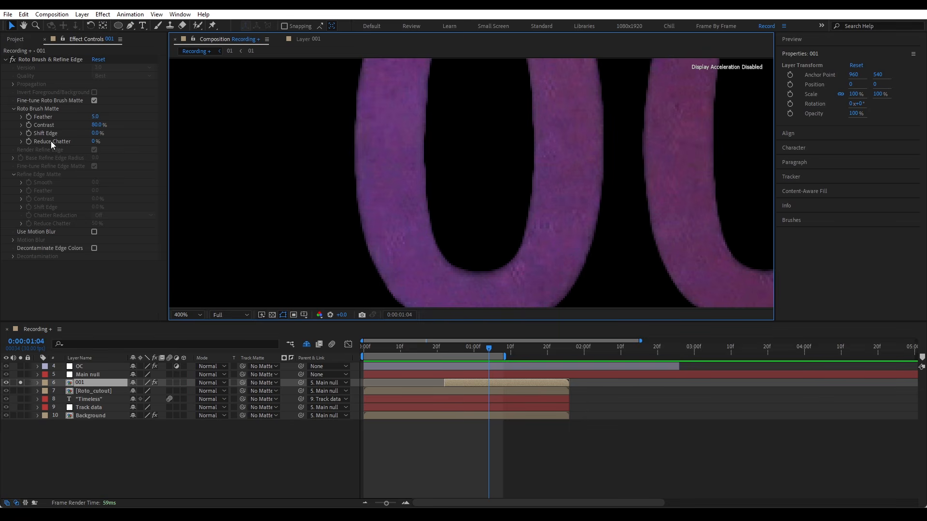
pyautogui.moveTo(93, 142); pyautogui.dragTo(235, 152)
pyautogui.moveTo(94, 118); pyautogui.dragTo(123, 128)
pyautogui.press(',')
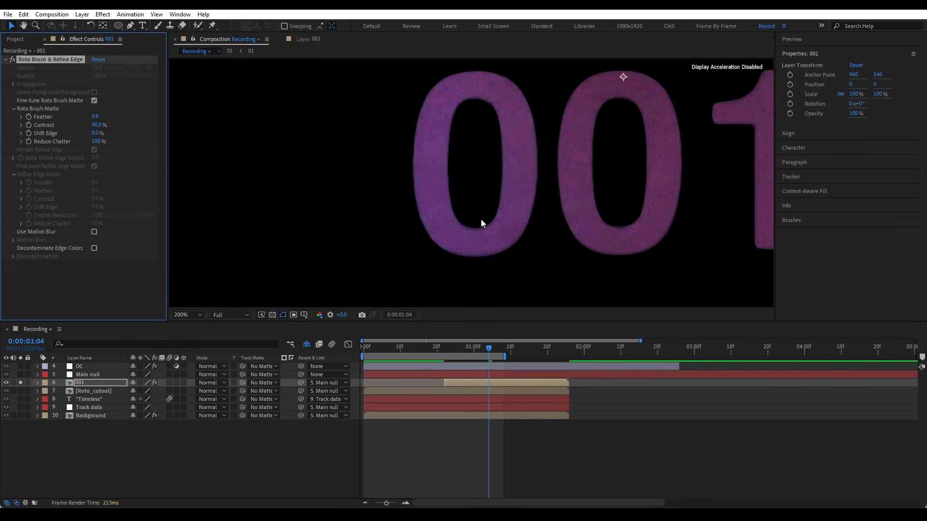
pyautogui.press(',')
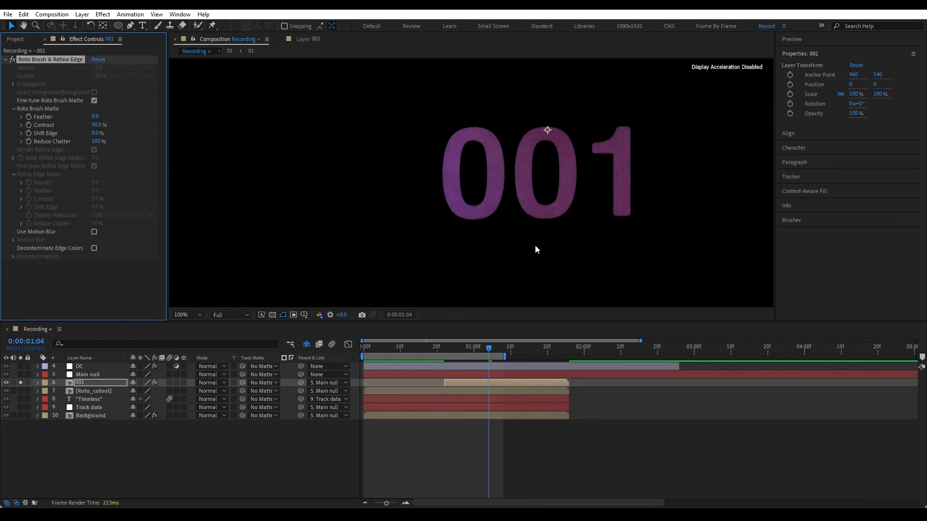
pyautogui.click(191, 315)
pyautogui.click(199, 325)
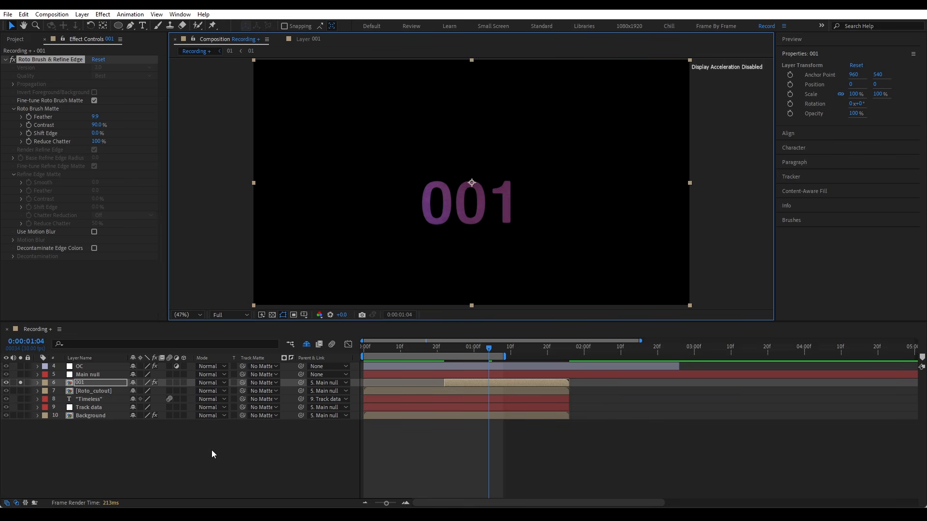
pyautogui.click(5, 59)
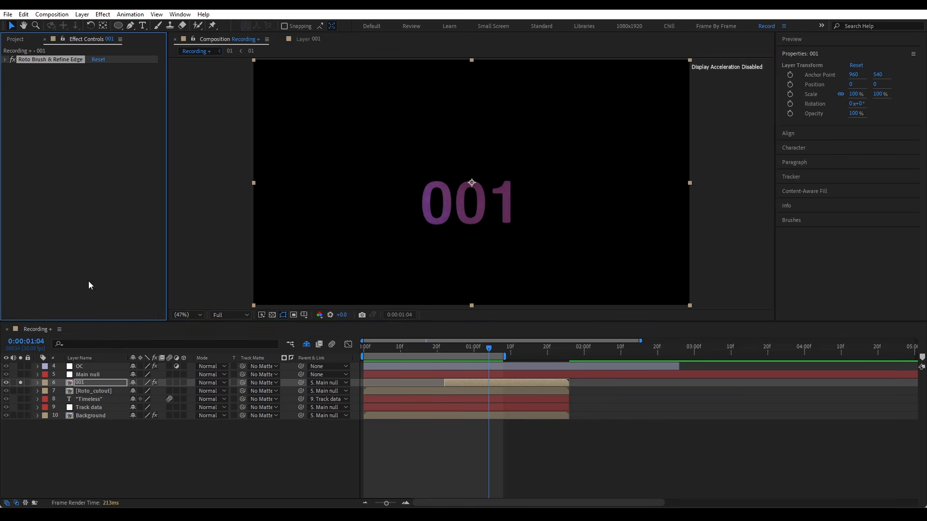
pyautogui.click(101, 383)
pyautogui.hotkey('ctrl', 'v')
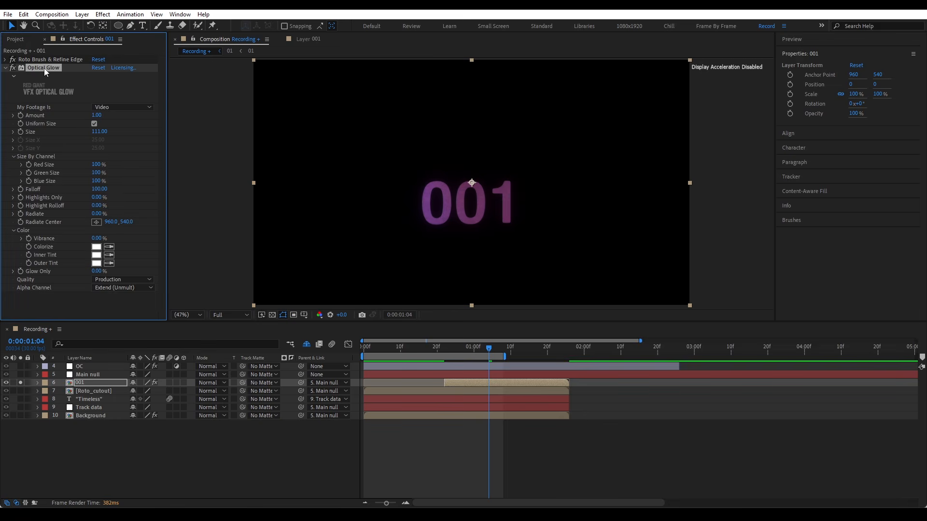
pyautogui.press('Delete')
# Apply a Fill effect to the 001 layer and set its color to white (FFFFFF)
pyautogui.hotkey('ctrl', 'space')
pyautogui.write('fill')
pyautogui.press('Return')
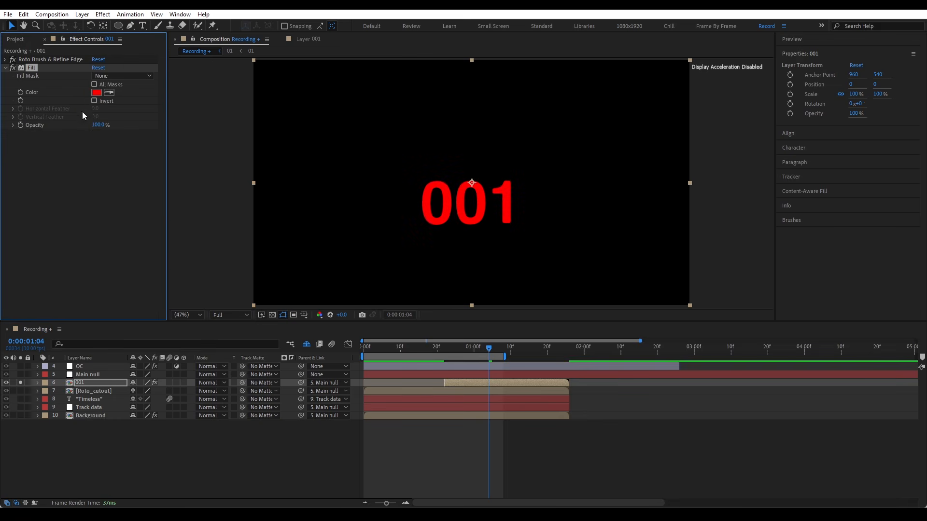
pyautogui.click(97, 92)
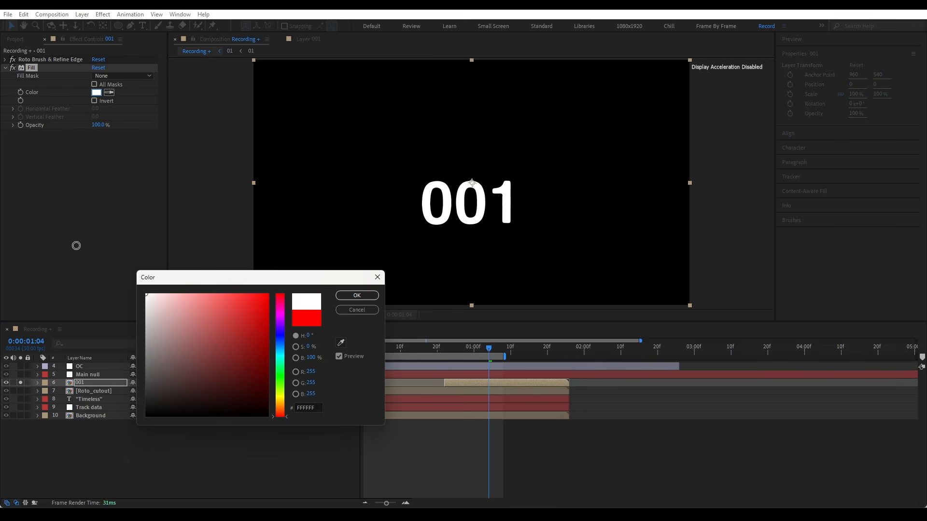
pyautogui.click(357, 296)
pyautogui.click(5, 68)
# Add Optical Glow below the Fill effect on the 001 layer and turn off the layer's solo
pyautogui.hotkey('ctrl', 'space')
pyautogui.click(141, 251)
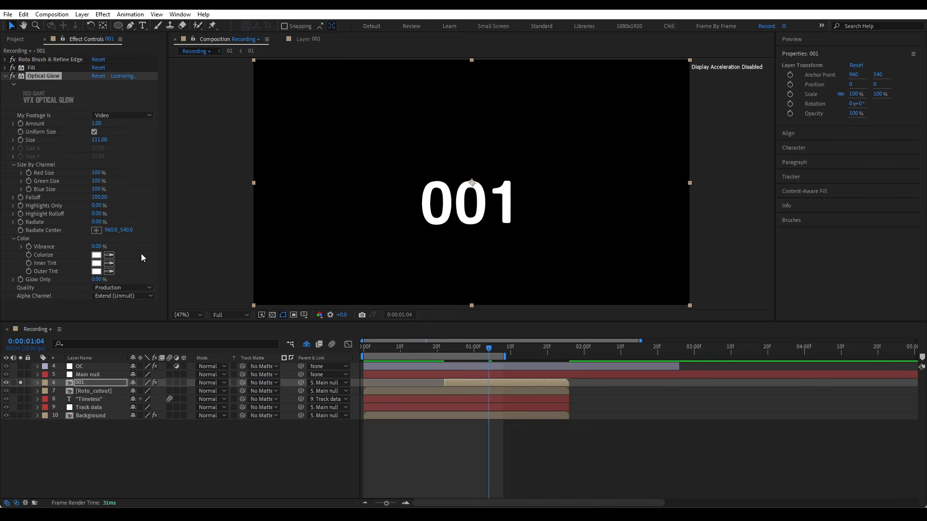
pyautogui.click(20, 382)
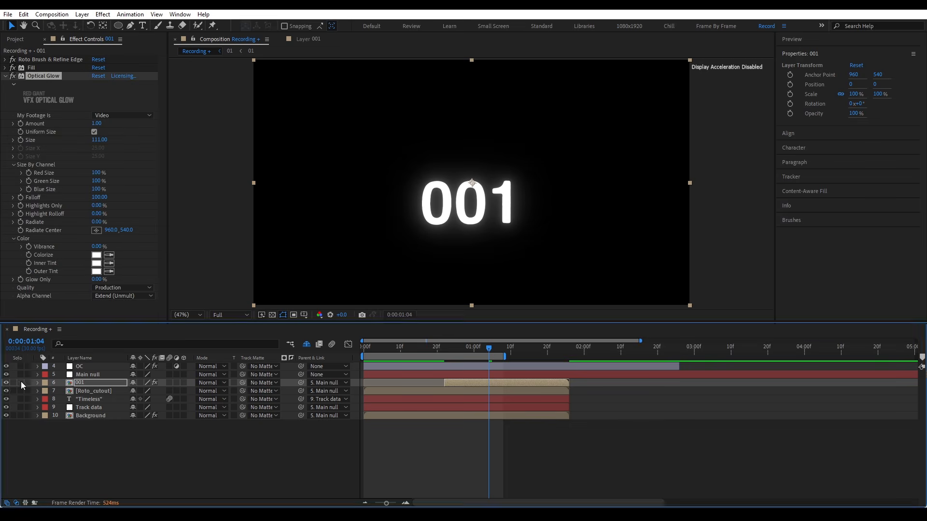
# Keyframe the 001 layer's opacity at 100% at 0:00:01:05 and scrub from the layer's start to check its fade-in
pyautogui.press('t')
pyautogui.click(62, 391)
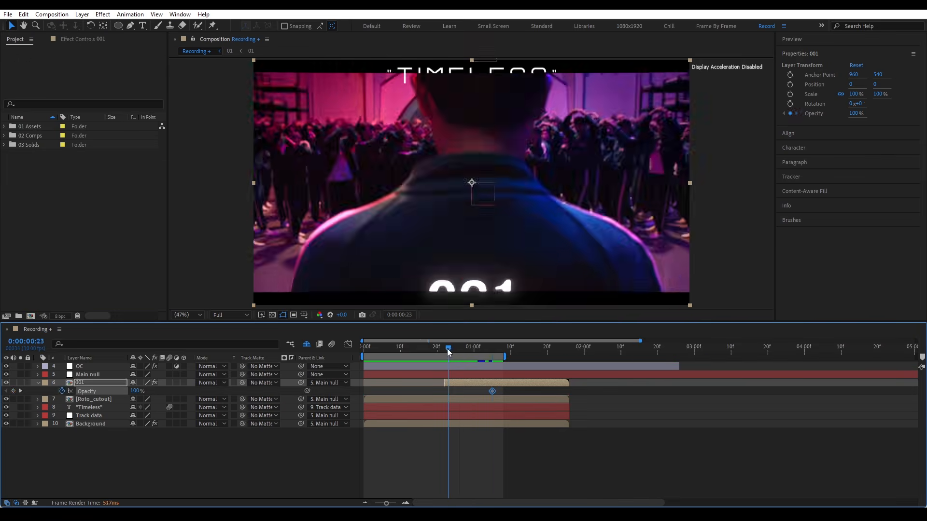
pyautogui.moveTo(449, 347); pyautogui.dragTo(555, 356)
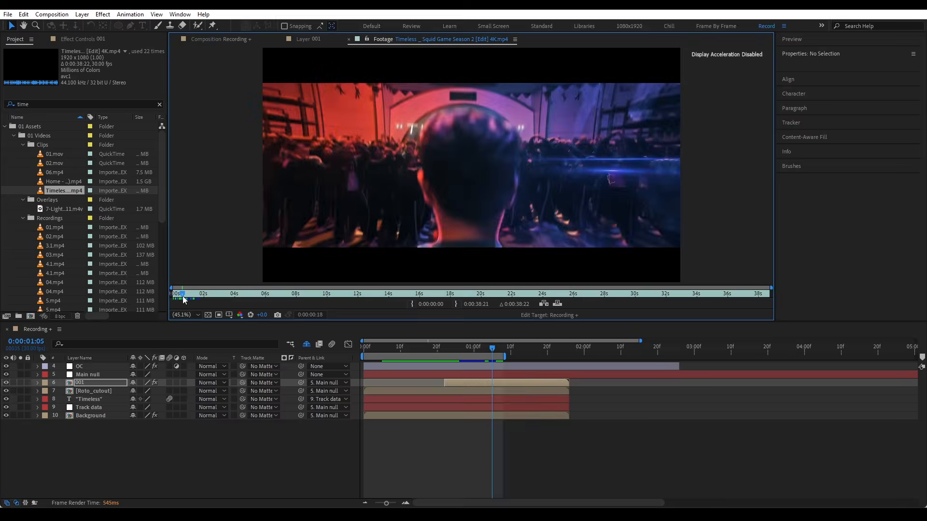
# Check the 001 number in the Timeless reference footage, clear the project search, and close the footage and 001 layer viewers
pyautogui.moveTo(181, 300); pyautogui.dragTo(188, 301)
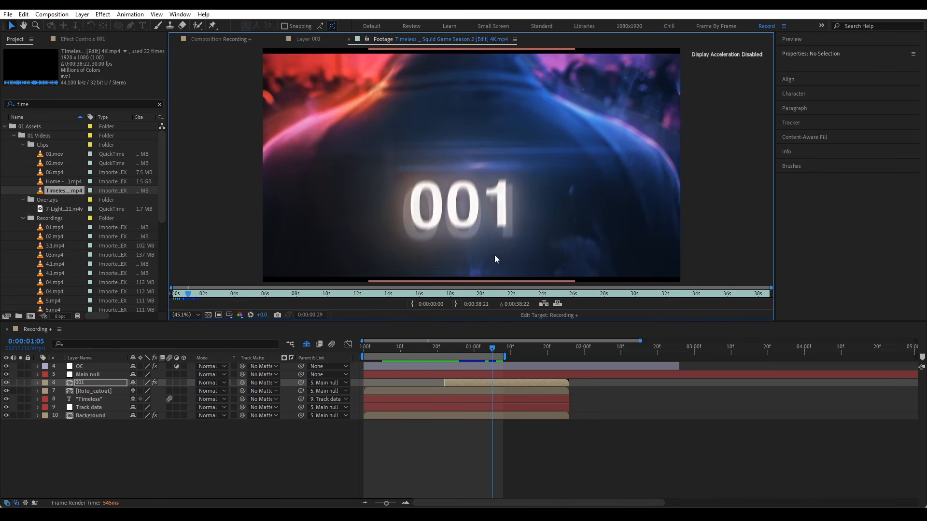
pyautogui.click(348, 39)
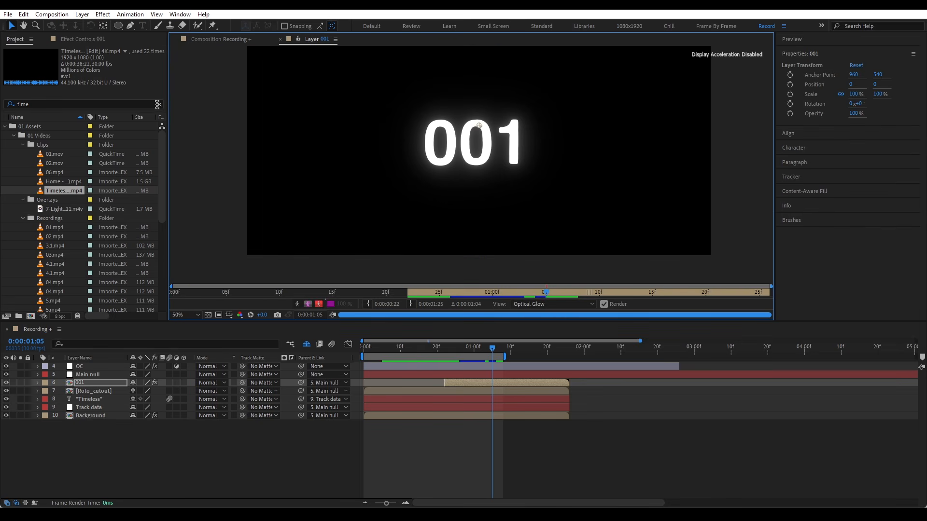
pyautogui.click(159, 104)
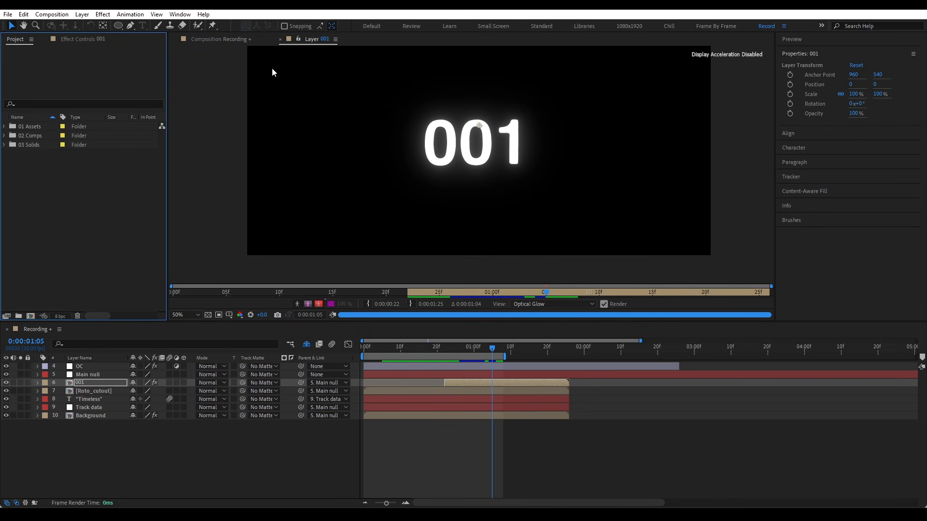
pyautogui.click(280, 39)
# Set a Main null scale keyframe of 115.5% at 0:00:01:00, ease its graph curve and preview the zoom
pyautogui.click(86, 375)
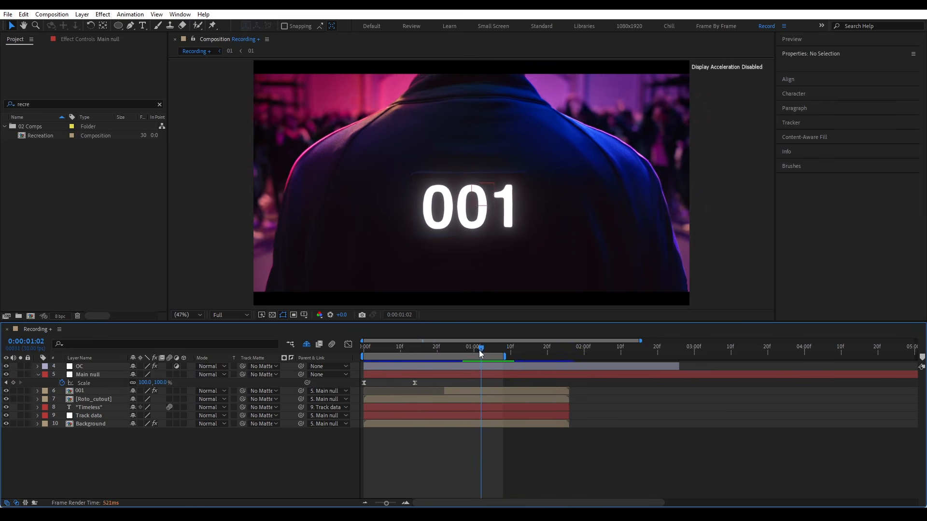
pyautogui.moveTo(157, 382); pyautogui.dragTo(183, 380)
pyautogui.click(348, 344)
pyautogui.scroll(1, 442, 381)
pyautogui.moveTo(486, 372); pyautogui.dragTo(459, 375)
pyautogui.moveTo(434, 476); pyautogui.dragTo(461, 472)
pyautogui.click(347, 344)
pyautogui.click(466, 468)
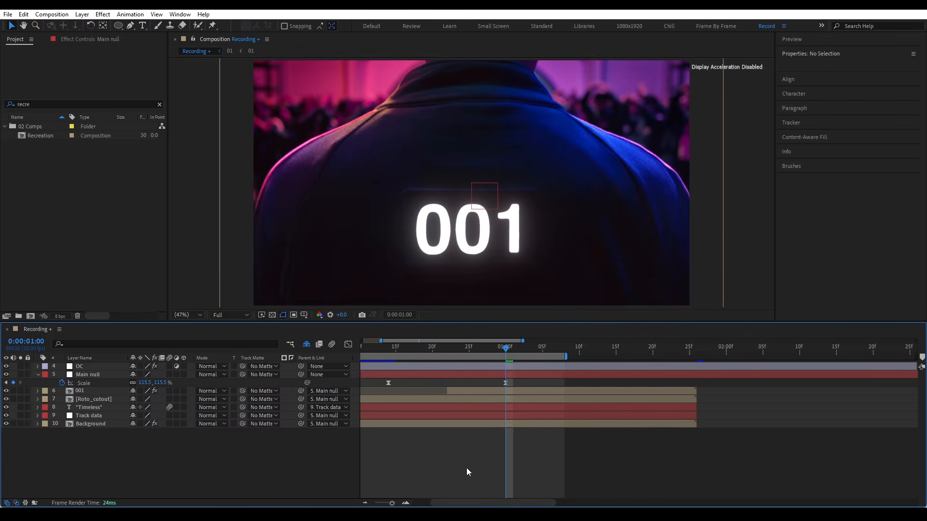
pyautogui.press('space')
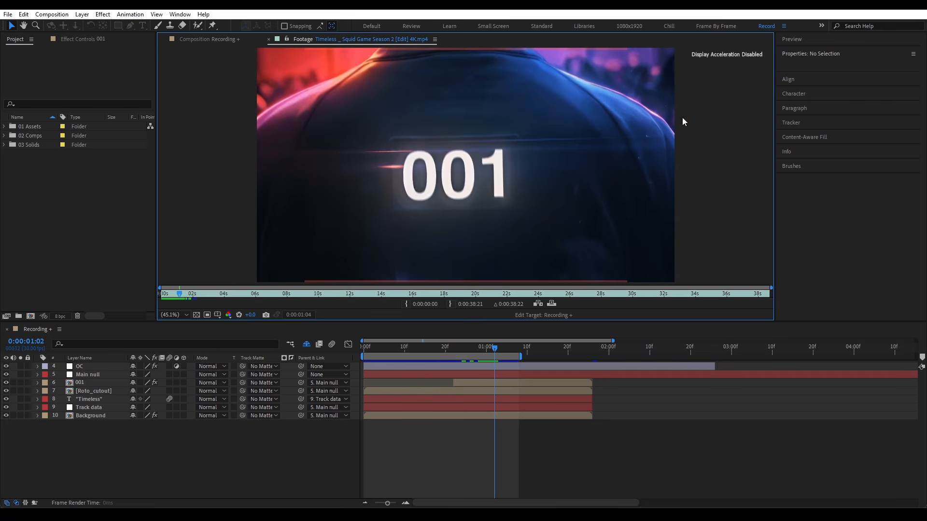
# Open the Roto_cutout composition and pre-compose its 01 layer, moving the roto effect into the new composition
pyautogui.click(99, 391)
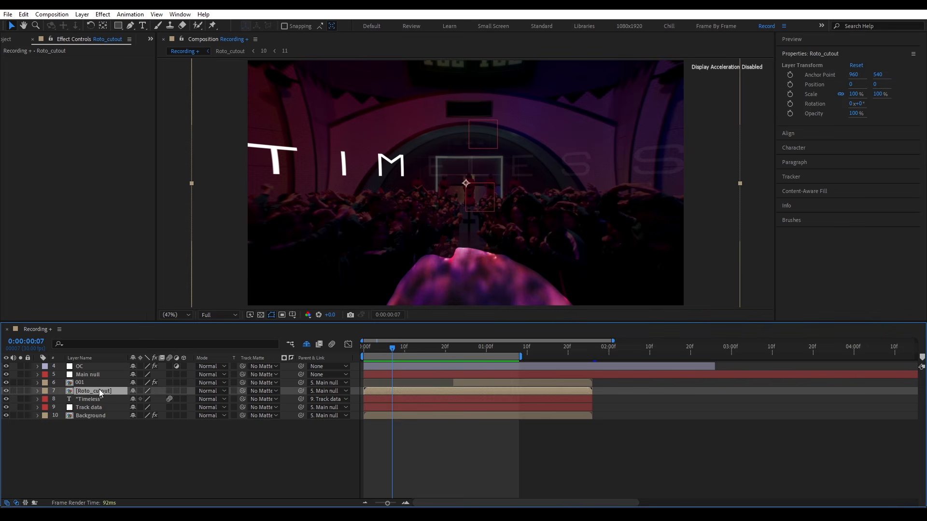
pyautogui.doubleClick(95, 392)
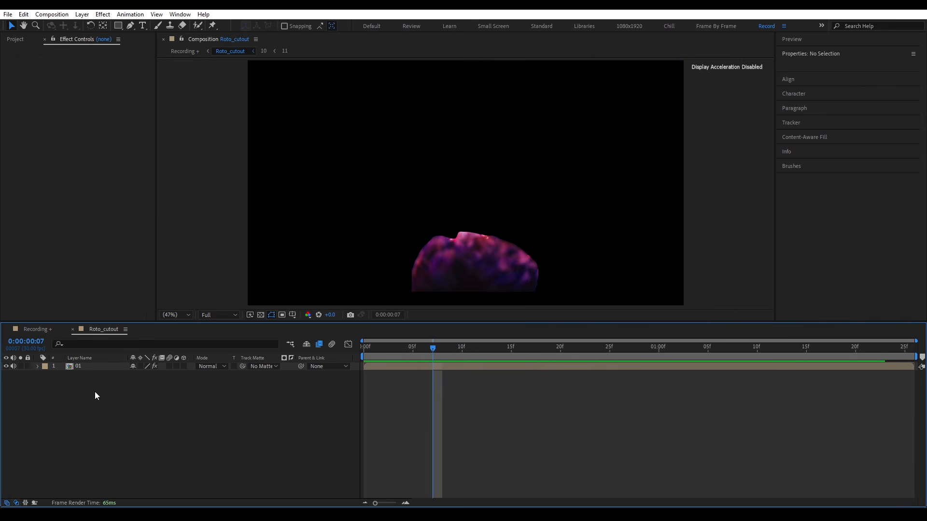
pyautogui.click(92, 368)
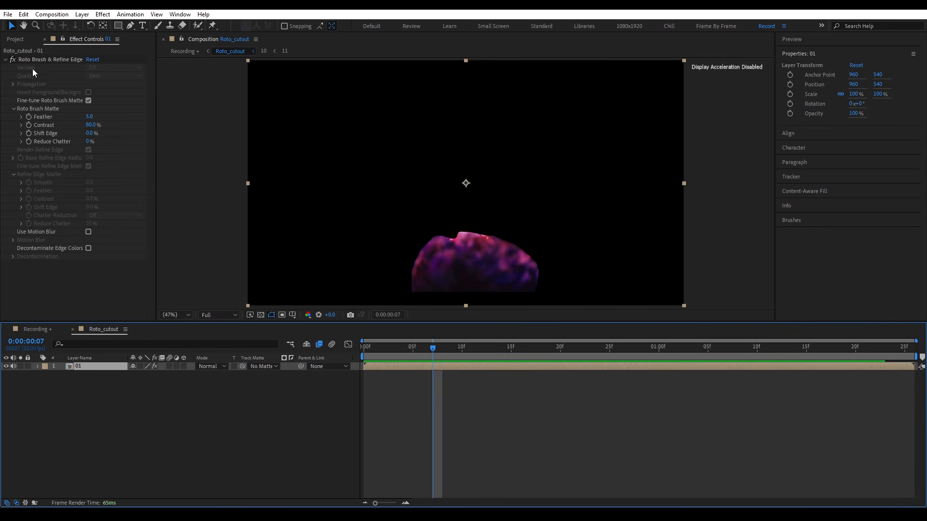
pyautogui.hotkey('ctrl', 'shift', 'c')
pyautogui.click(380, 263)
pyautogui.click(480, 318)
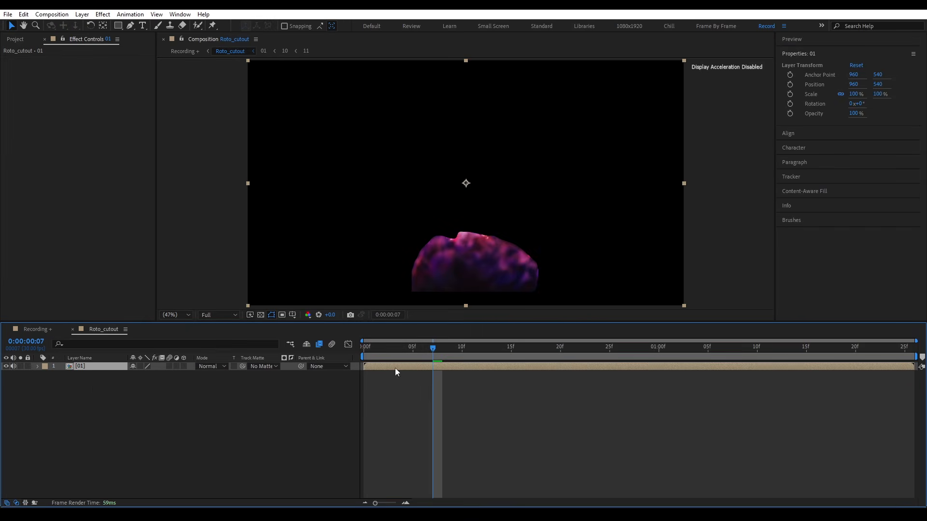
pyautogui.click(112, 368)
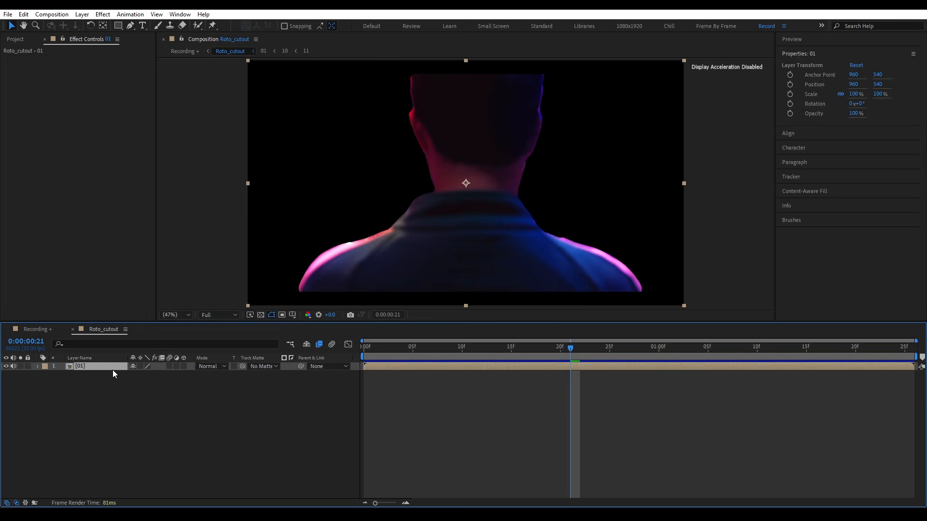
pyautogui.hotkey('ctrl', 'd')
pyautogui.click(128, 376)
pyautogui.press('Delete')
# Examine the Inner glow layer in the finished Roto composition against the transparency grid
pyautogui.moveTo(433, 348); pyautogui.dragTo(443, 387)
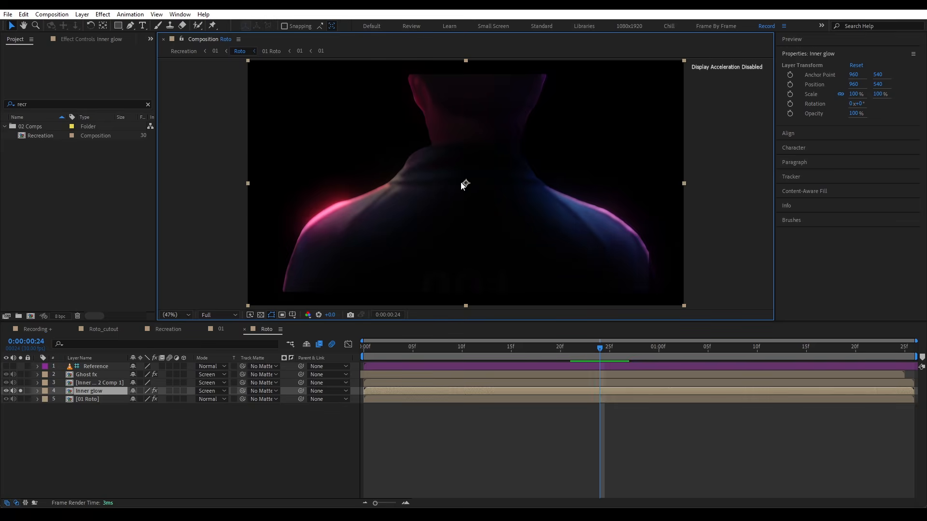
pyautogui.click(261, 315)
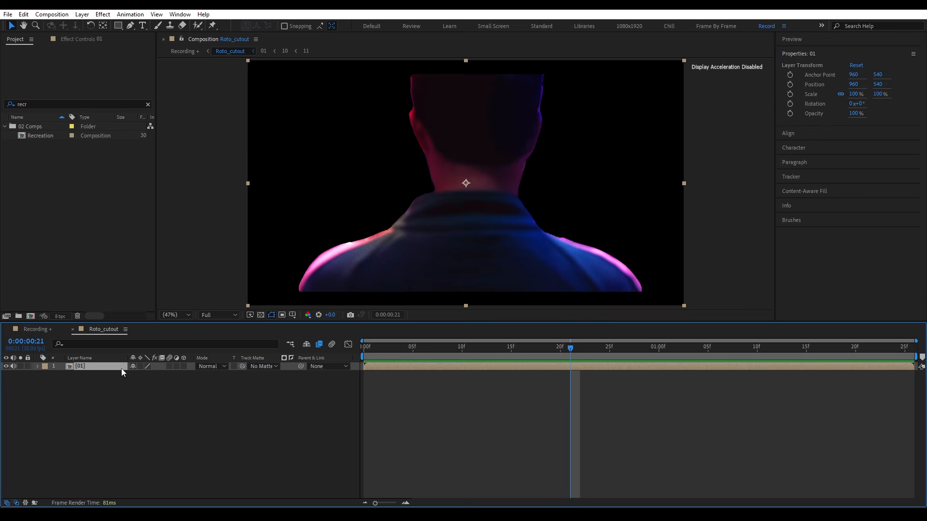
# Add Drop Shadow to the pre-composed 01 layer with 90% opacity and 147° direction, showing the transparency grid
pyautogui.hotkey('ctrl', 'space')
pyautogui.write('drop')
pyautogui.press('Return')
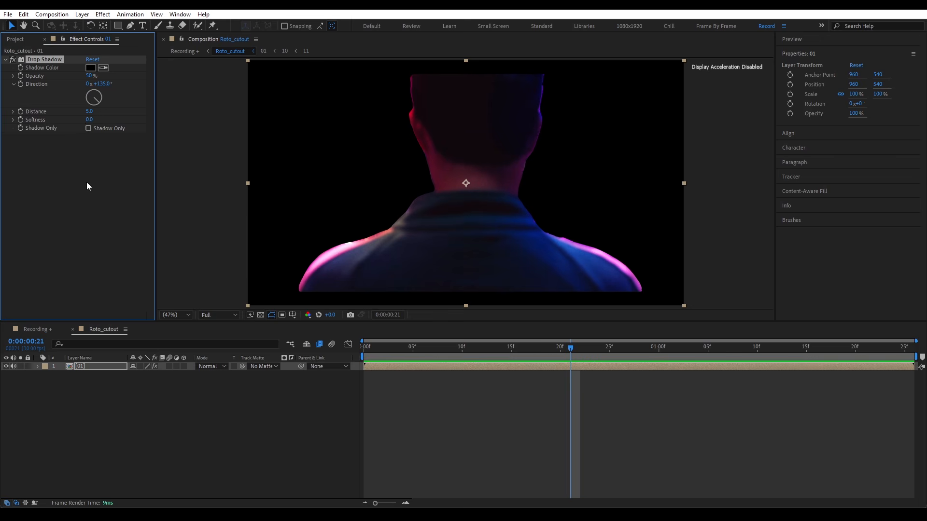
pyautogui.moveTo(86, 80); pyautogui.dragTo(99, 79)
pyautogui.click(260, 314)
pyautogui.click(100, 105)
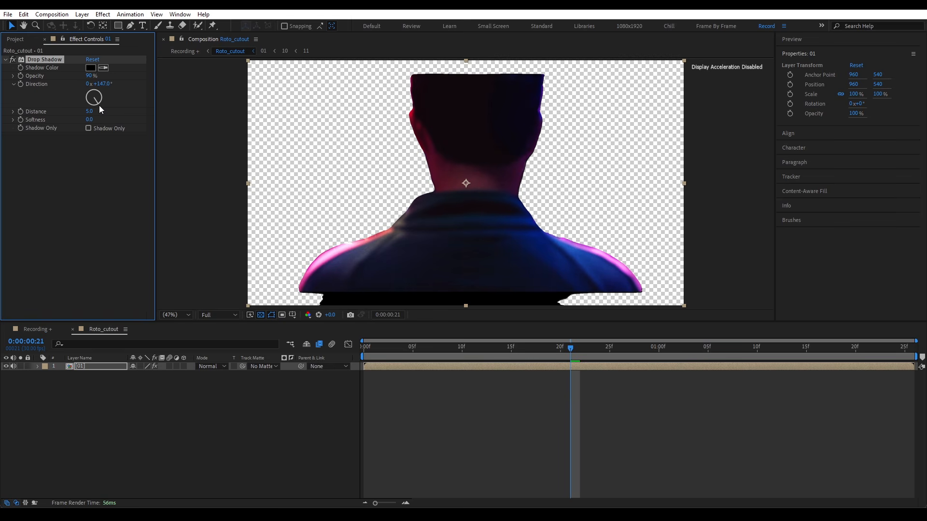
# Set the drop shadow's distance to 180 and softness to 400, and enable Shadow Only
pyautogui.click(90, 111)
pyautogui.write('180')
pyautogui.press('Tab')
pyautogui.write('400')
pyautogui.press('Return')
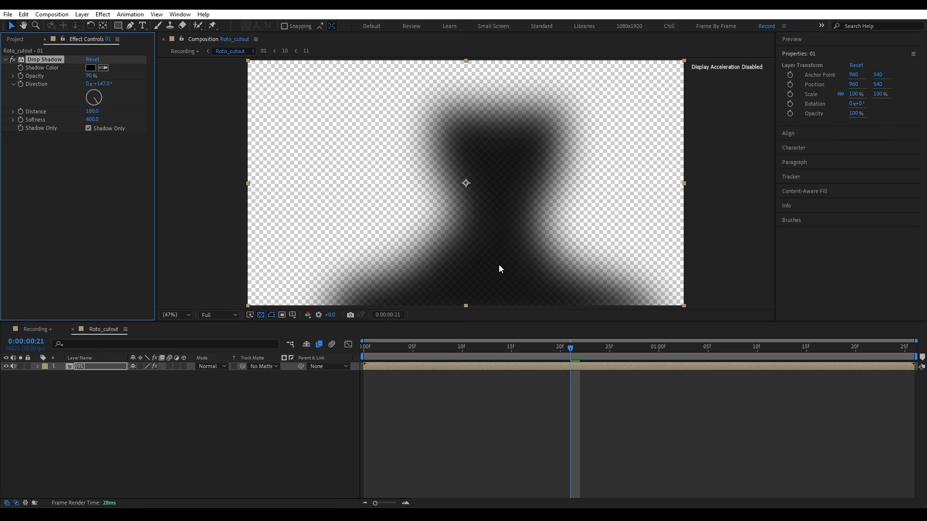
# Add CC Composite below Drop Shadow on the 01 layer and turn off RGB Only
pyautogui.hotkey('ctrl', 'space')
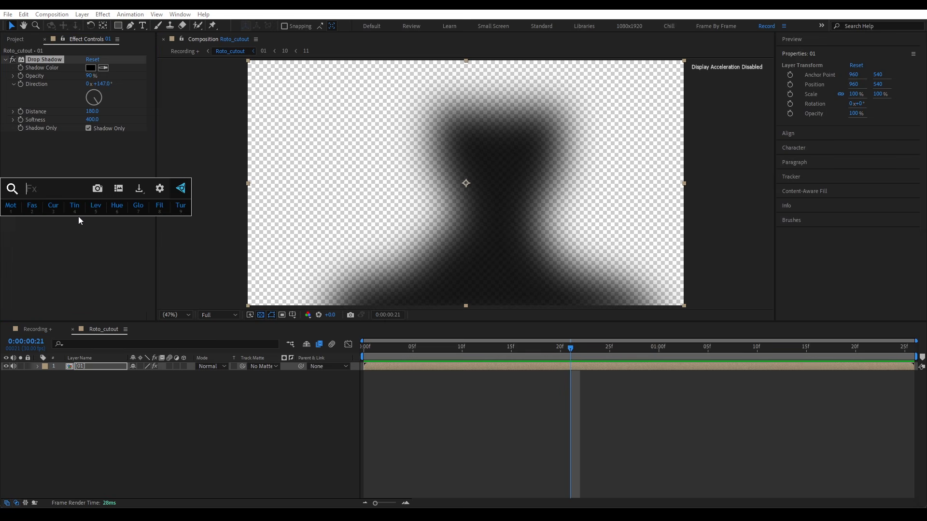
pyautogui.write('cc com')
pyautogui.press('Return')
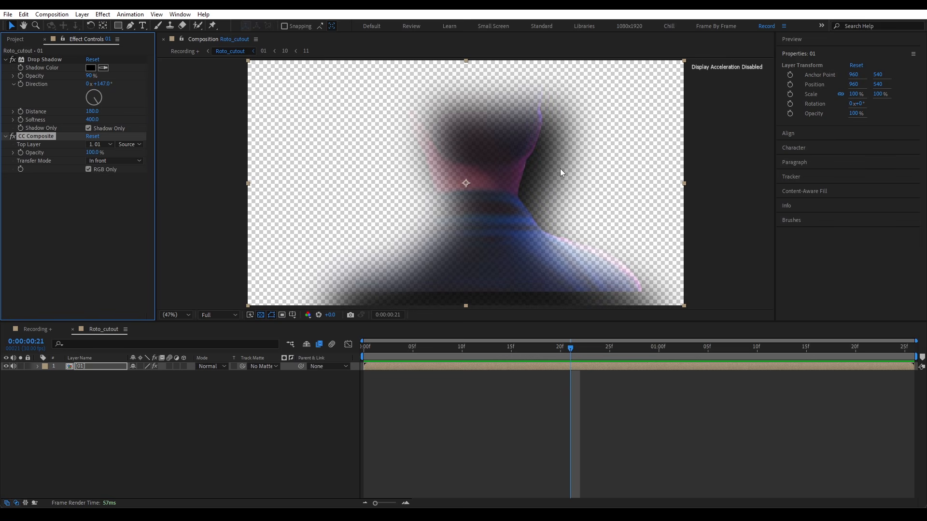
pyautogui.click(89, 170)
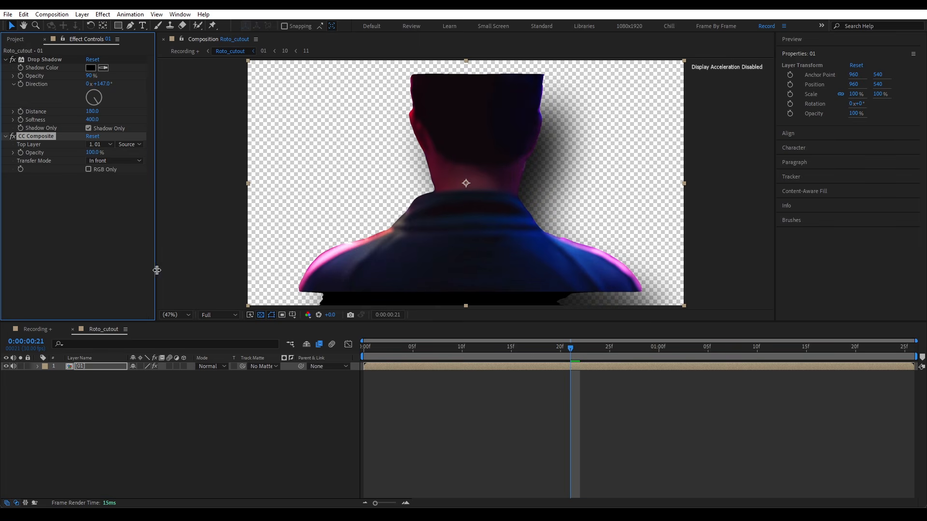
# Try other shadow directions, settle on 135°, and set CC Composite's transfer mode to Behind
pyautogui.moveTo(102, 84); pyautogui.dragTo(489, 242)
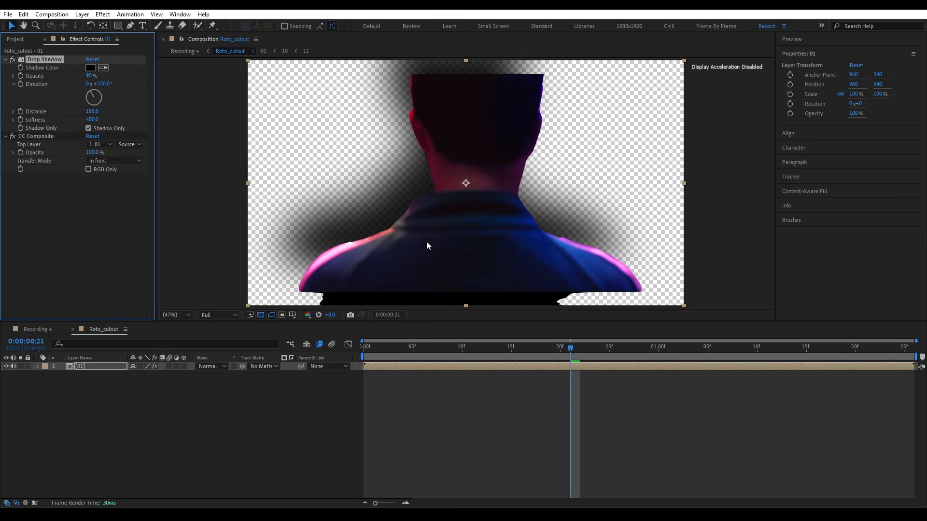
pyautogui.moveTo(429, 242); pyautogui.dragTo(62, 214)
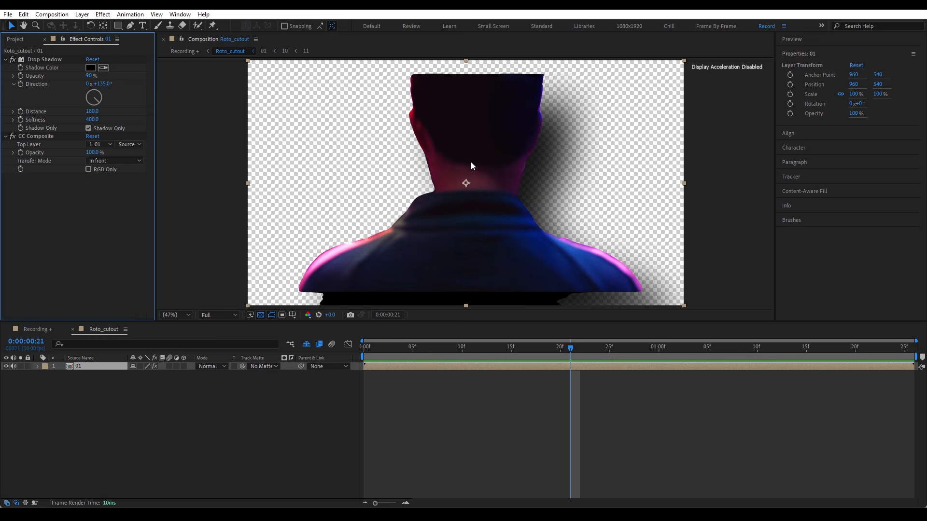
pyautogui.click(122, 161)
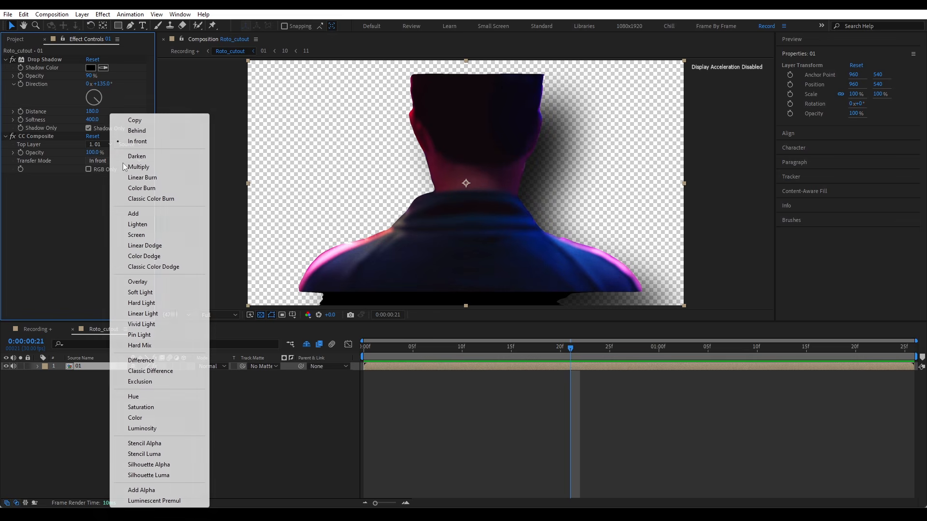
pyautogui.click(130, 131)
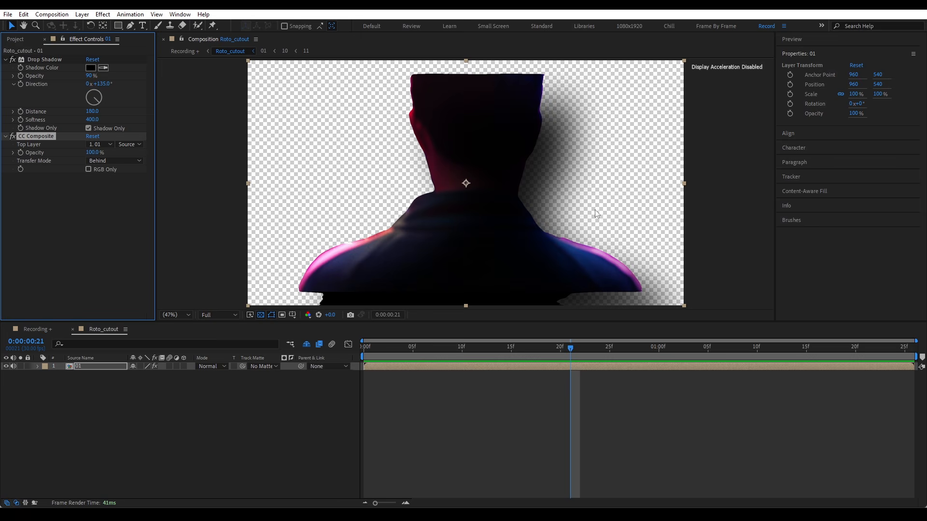
# Add Set Matte below CC Composite on the 01 layer and collapse the settings of all three effects
pyautogui.hotkey('ctrl', 'space')
pyautogui.write('set')
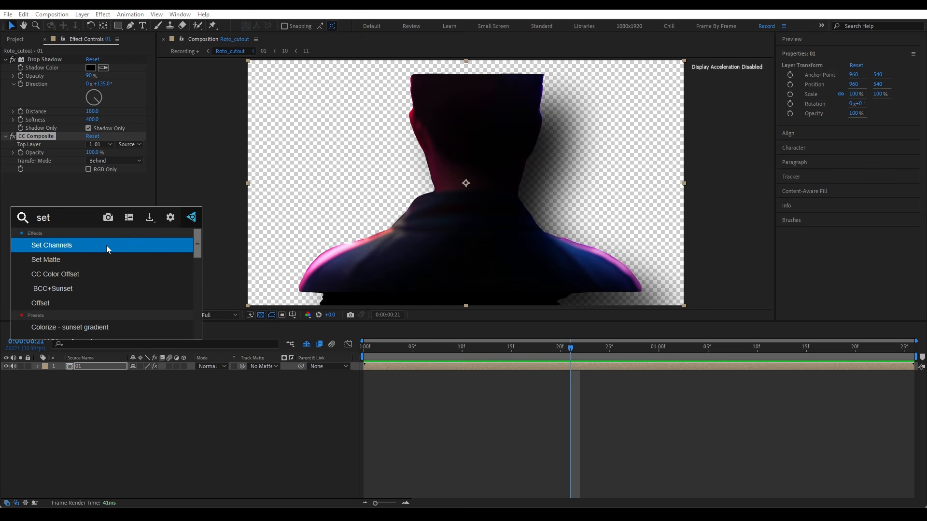
pyautogui.press('Down')
pyautogui.press('Return')
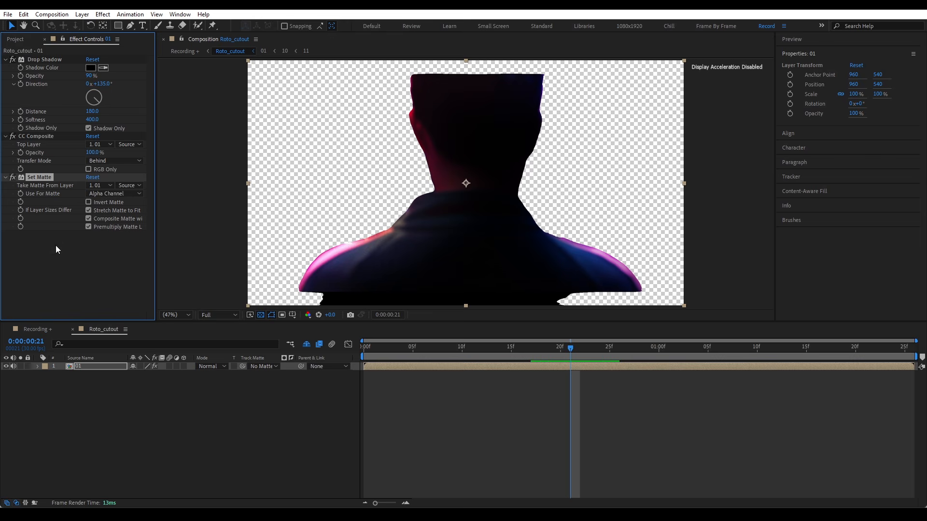
pyautogui.hotkey('ctrl', 'a')
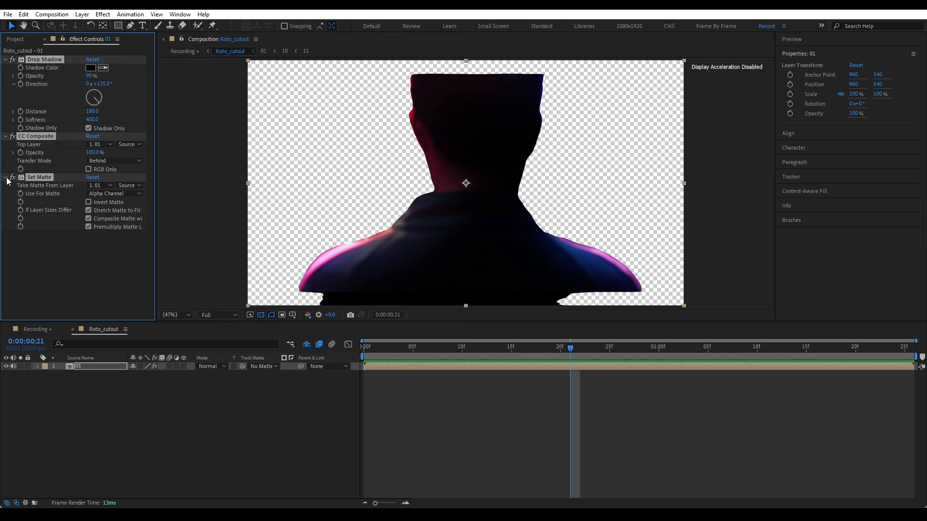
pyautogui.hotkey('ctrl', '`')
# Add Deep Glow below Set Matte on the 01 layer, lower its exposure and toggle the transparency grid
pyautogui.hotkey('ctrl', 'space')
pyautogui.write('ee')
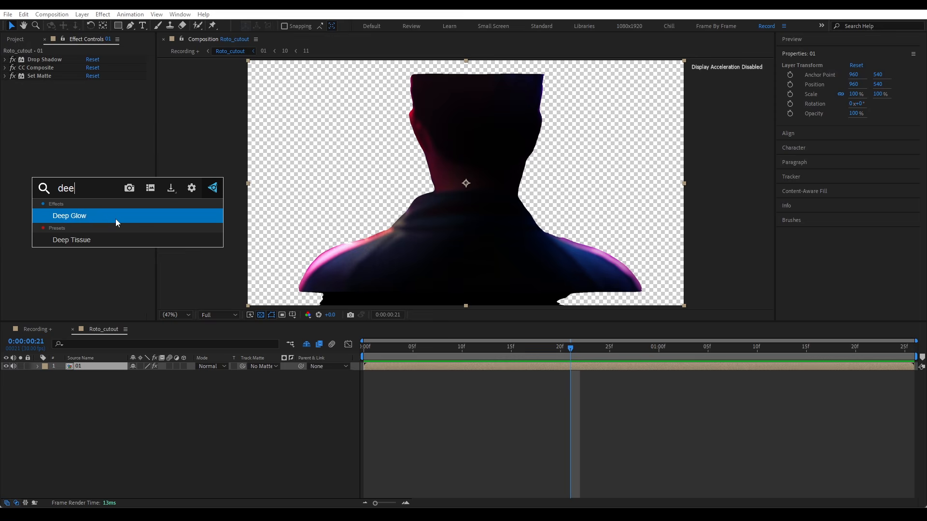
pyautogui.click(115, 219)
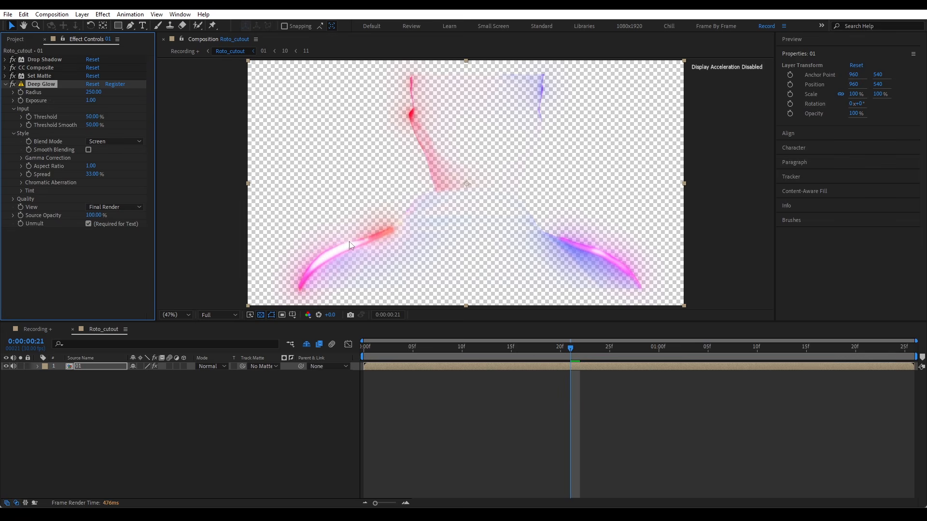
pyautogui.moveTo(85, 100); pyautogui.dragTo(61, 98)
pyautogui.click(260, 314)
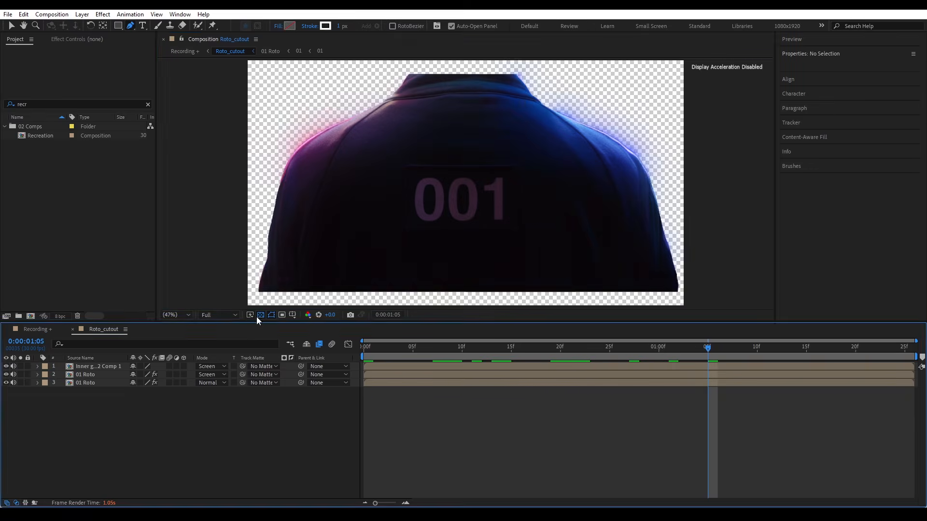
# Switch off the transparency grid in Roto_cutout and scrub the reference footage past the 001 shot
pyautogui.click(258, 316)
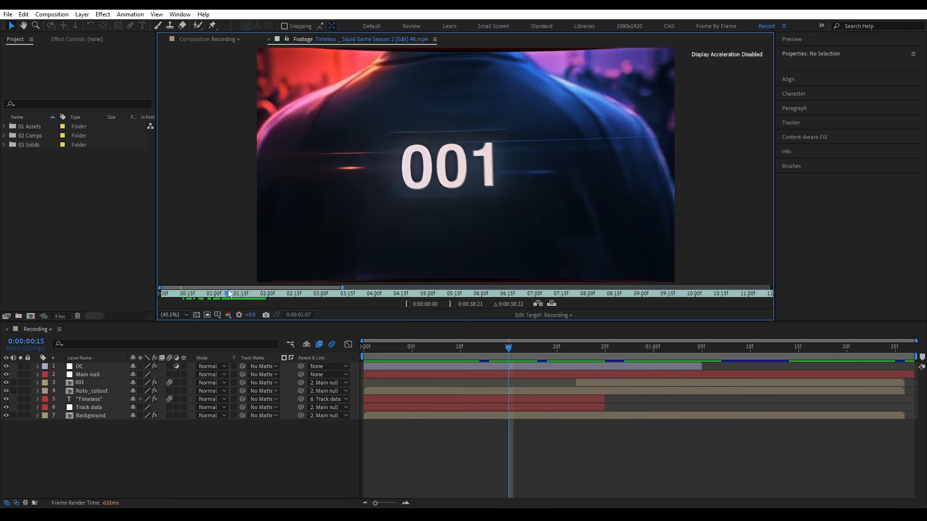
pyautogui.moveTo(227, 295); pyautogui.dragTo(251, 293)
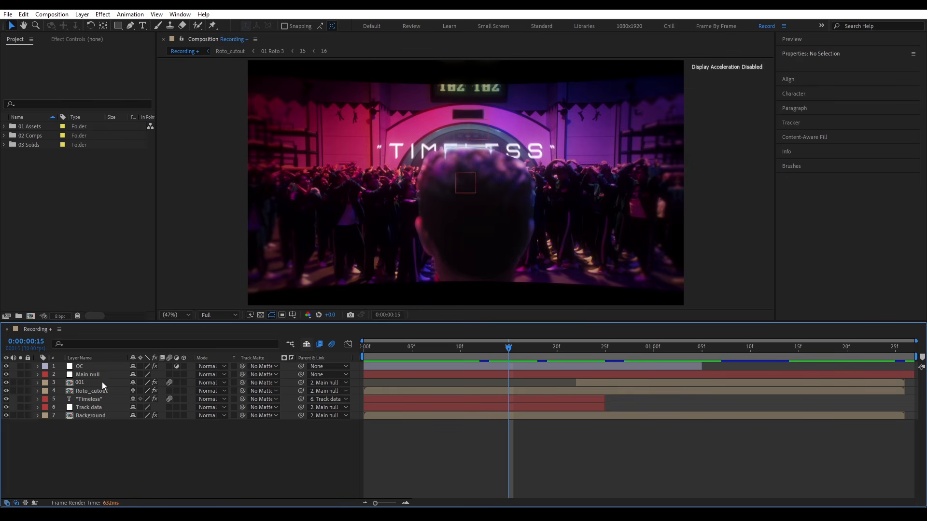
# Key the Main null's scale at 94% at 0:00:01:25 and adjust the easing of its speed curve
pyautogui.click(100, 375)
pyautogui.press('End')
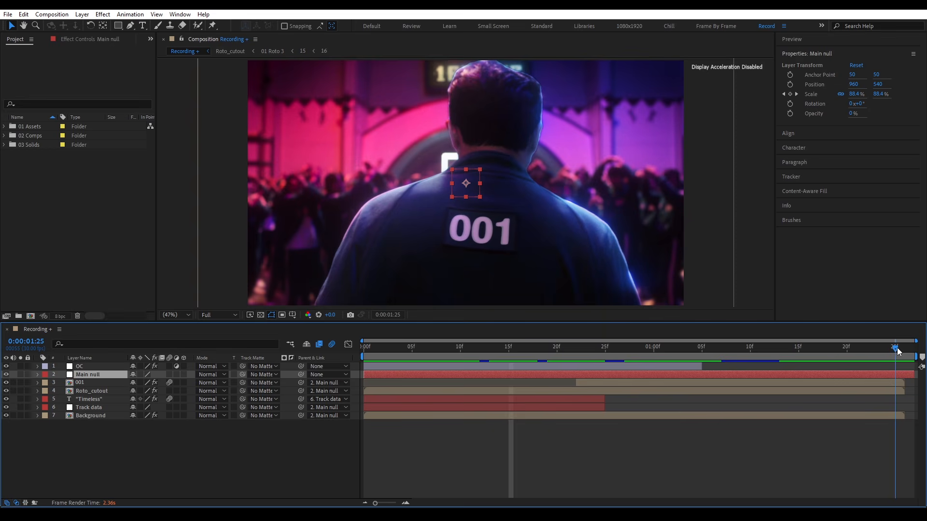
pyautogui.press('s')
pyautogui.click(162, 382)
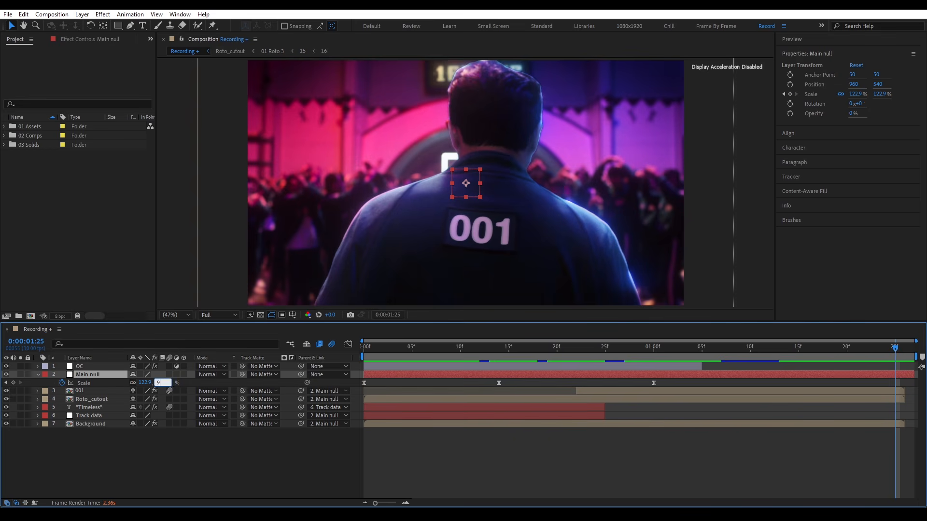
pyautogui.write('94')
pyautogui.press('Return')
pyautogui.click(349, 345)
pyautogui.moveTo(819, 430); pyautogui.dragTo(805, 453)
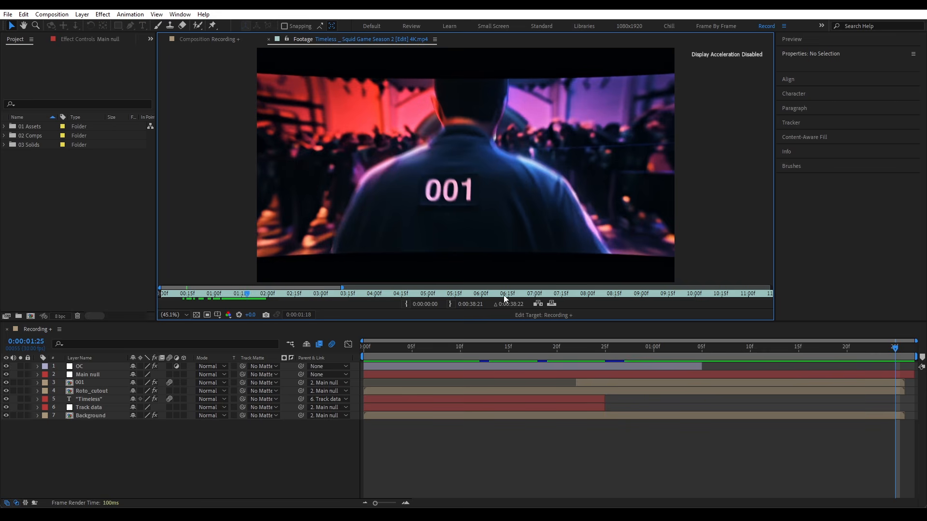
# Return from the reference footage to the Recording composition and add an adjustment layer named Warp
pyautogui.click(268, 40)
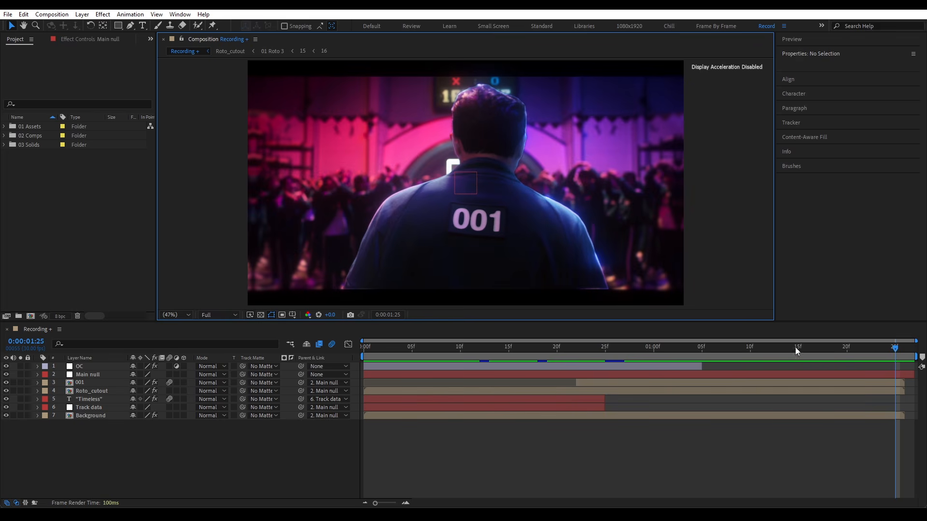
pyautogui.click(795, 450)
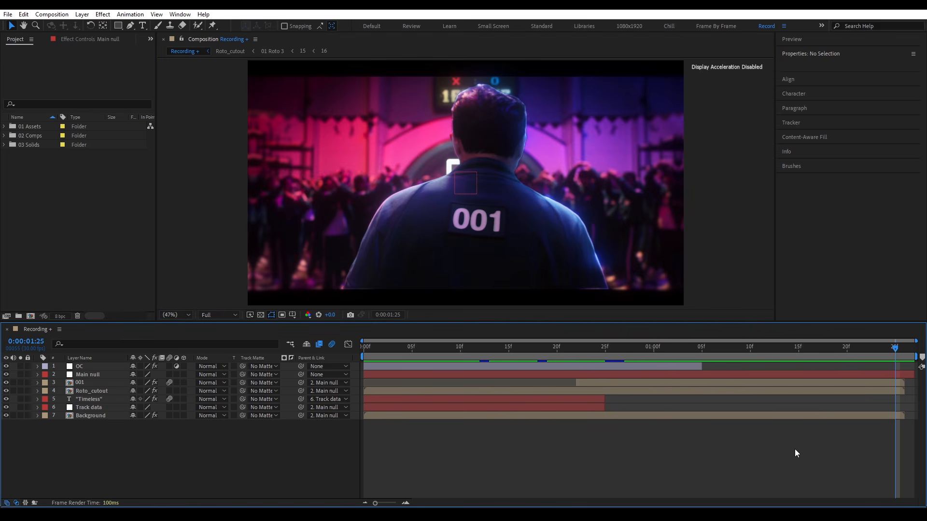
pyautogui.hotkey('ctrl', 'alt', 'y')
pyautogui.press('Return')
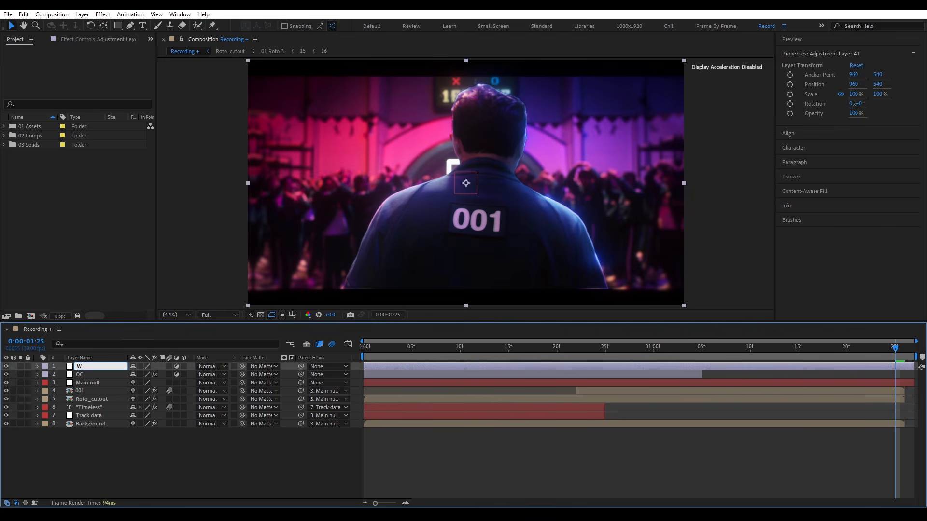
pyautogui.write('Warp')
pyautogui.press('Return')
# Start the Warp layer at 0:00:01:05 and apply the Warp effect to it with the FishEye style
pyautogui.click(711, 348)
pyautogui.hotkey('ctrl', 'space')
pyautogui.write('war')
pyautogui.click(720, 349)
pyautogui.click(114, 67)
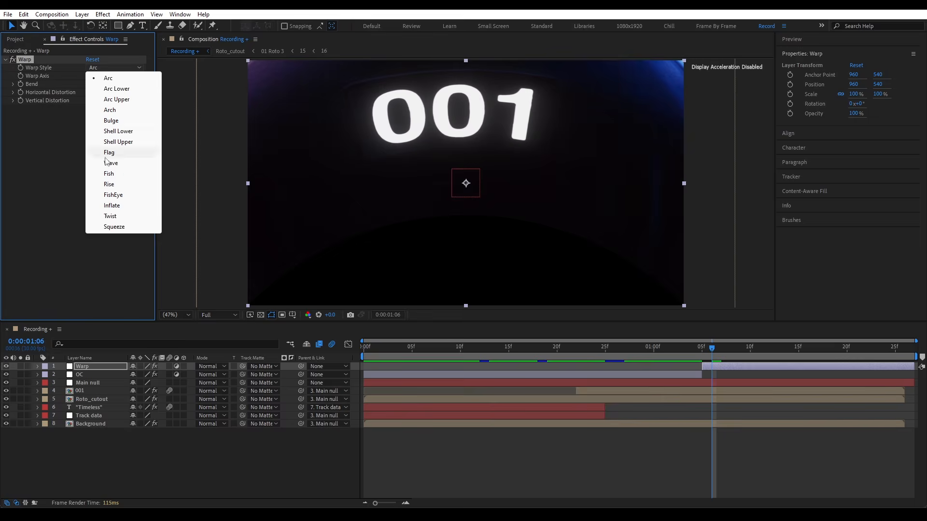
pyautogui.click(127, 195)
# Animate the Warp effect's Bend from 0 at 0:00:01:07 to -40 at 0:00:01:25
pyautogui.press('u')
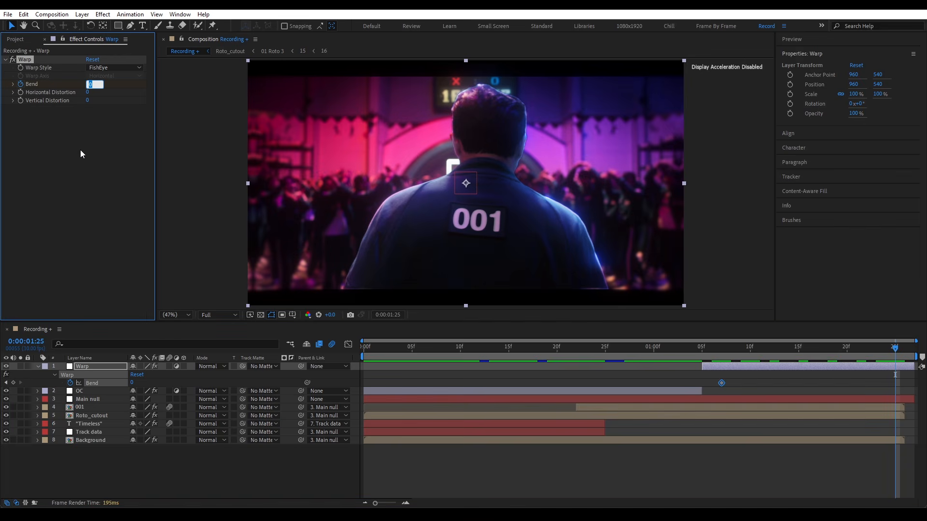
pyautogui.write('-40')
pyautogui.press('Return')
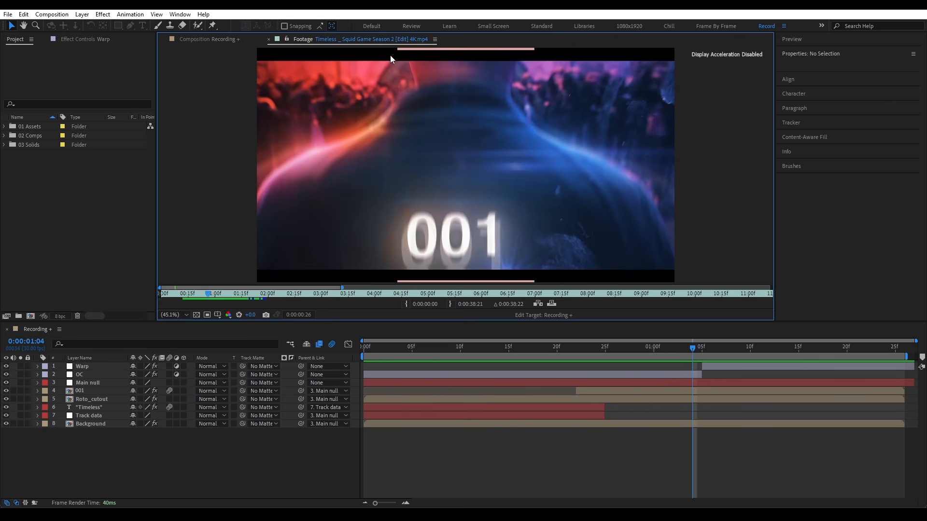
# Examine the light streaks in the reference footage and browse Google Images results for "lens streaks png" in the web browser
pyautogui.click(197, 294)
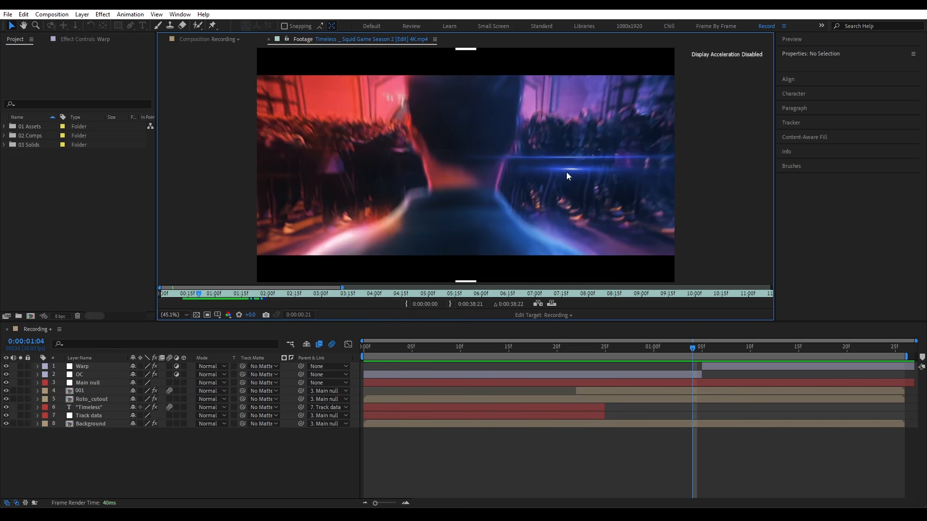
pyautogui.click(268, 37)
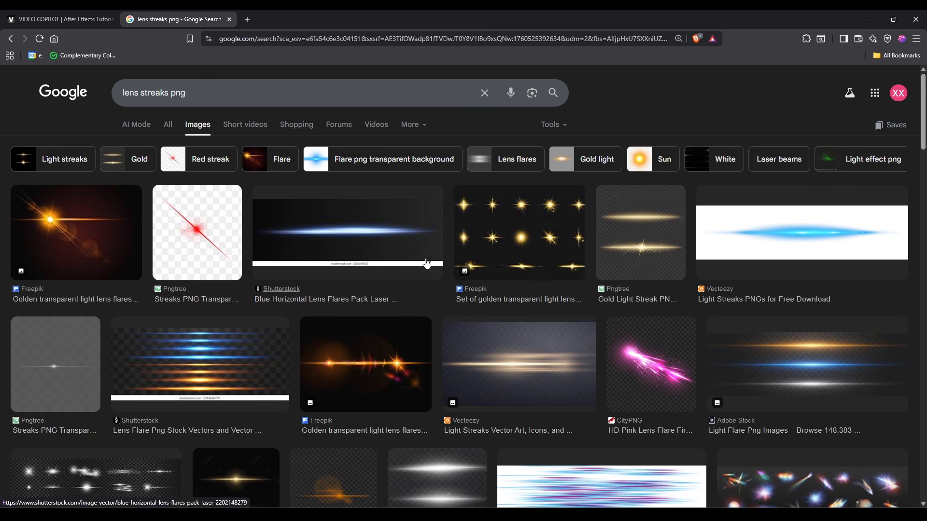
pyautogui.click(743, 242)
pyautogui.scroll(-3, 654, 278)
pyautogui.scroll(-3, 655, 280)
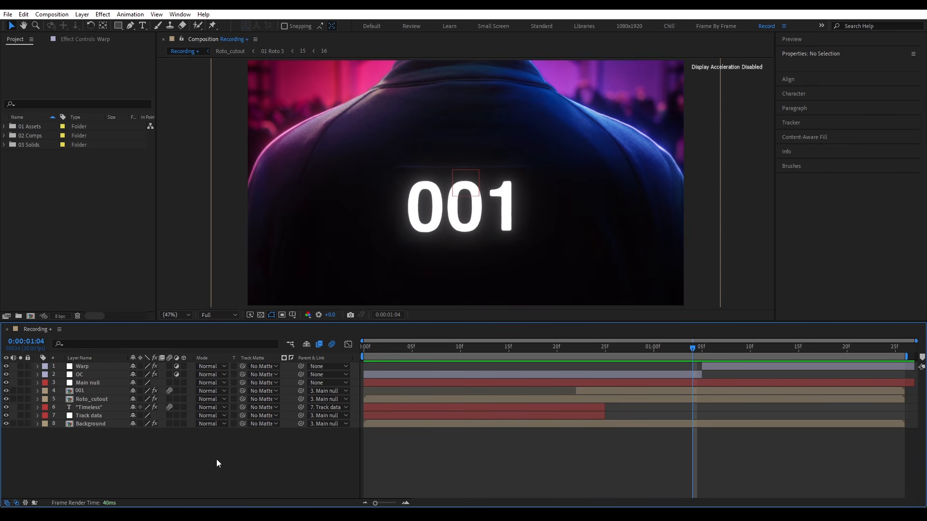
# Create a black solid named Lens Flares in the Recording composition and apply Optical Flares to it
pyautogui.hotkey('ctrl', 'y')
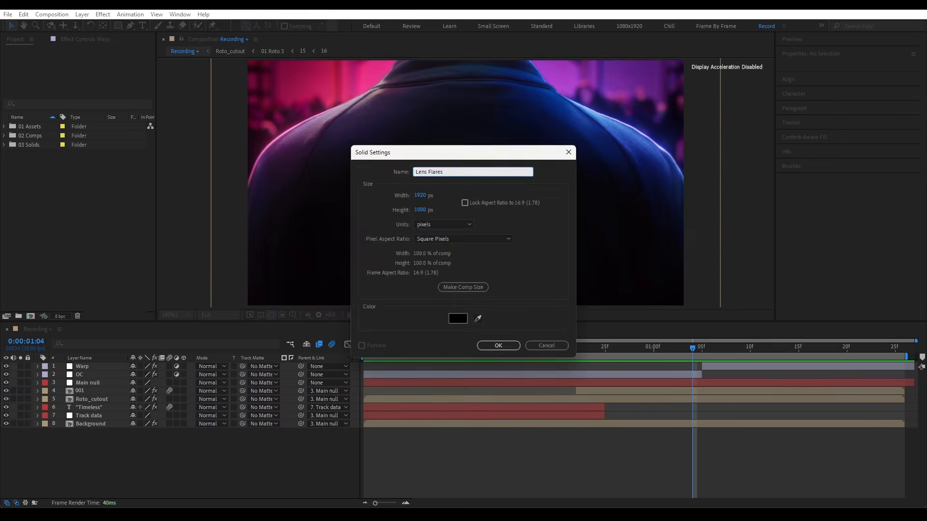
pyautogui.write('Lens Flares')
pyautogui.press('Return')
pyautogui.hotkey('ctrl', 'space')
pyautogui.write('optical flar')
pyautogui.press('Return')
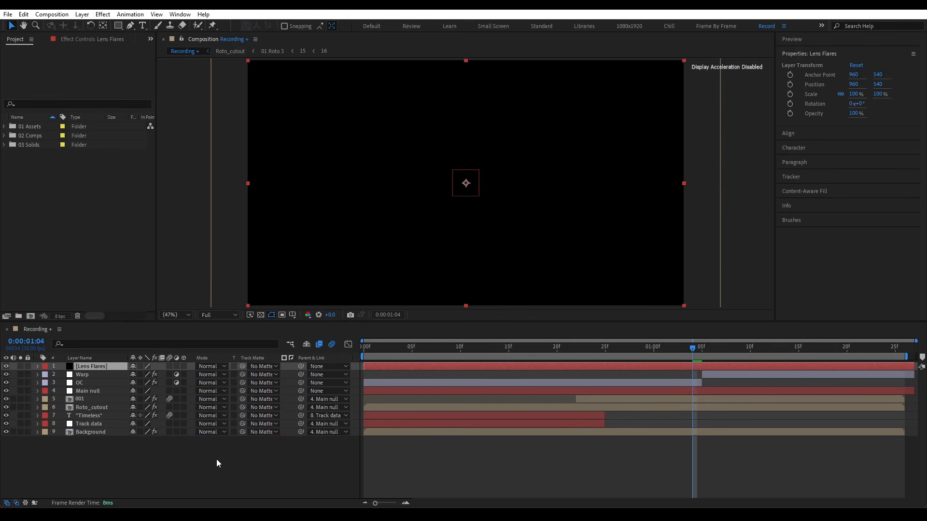
# Open the Optical Flares options full screen and clear all default lens objects from the stack
pyautogui.click(48, 78)
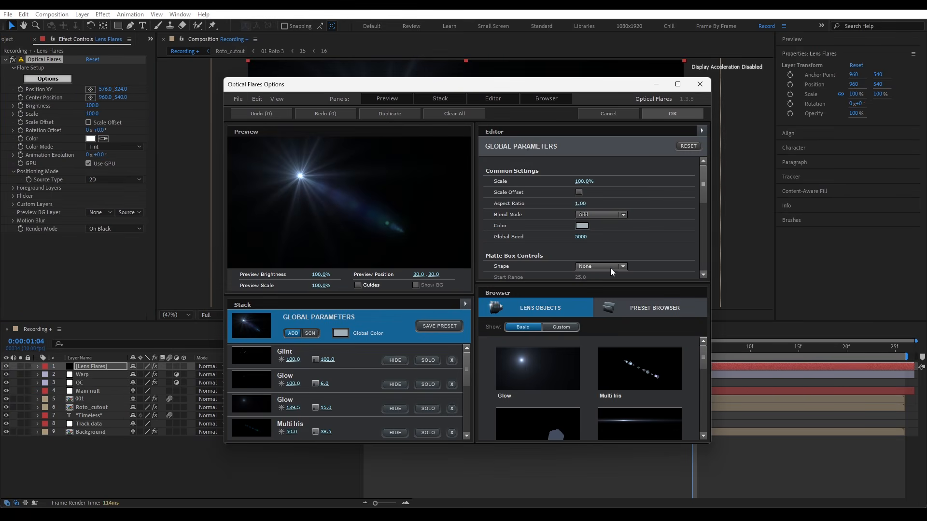
pyautogui.click(677, 84)
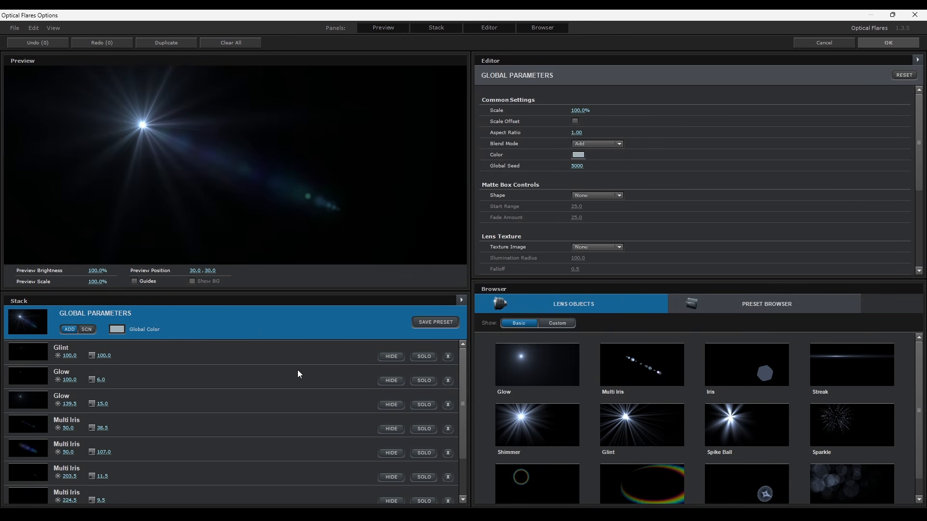
pyautogui.click(449, 358)
pyautogui.click(448, 359)
pyautogui.click(449, 359)
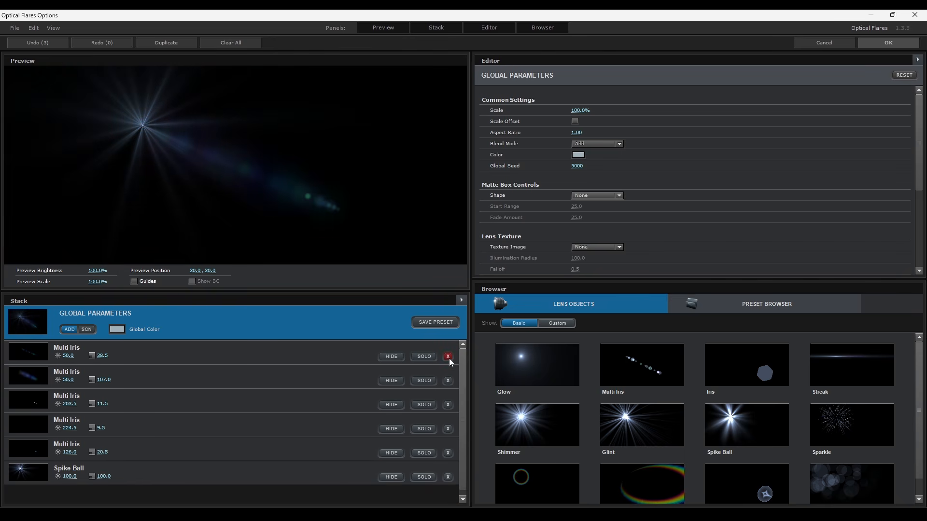
pyautogui.click(461, 300)
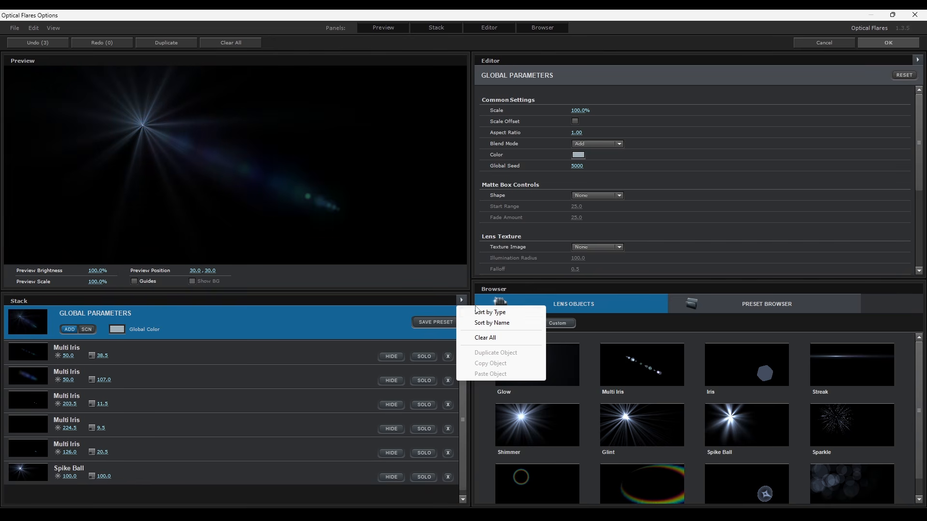
pyautogui.click(485, 337)
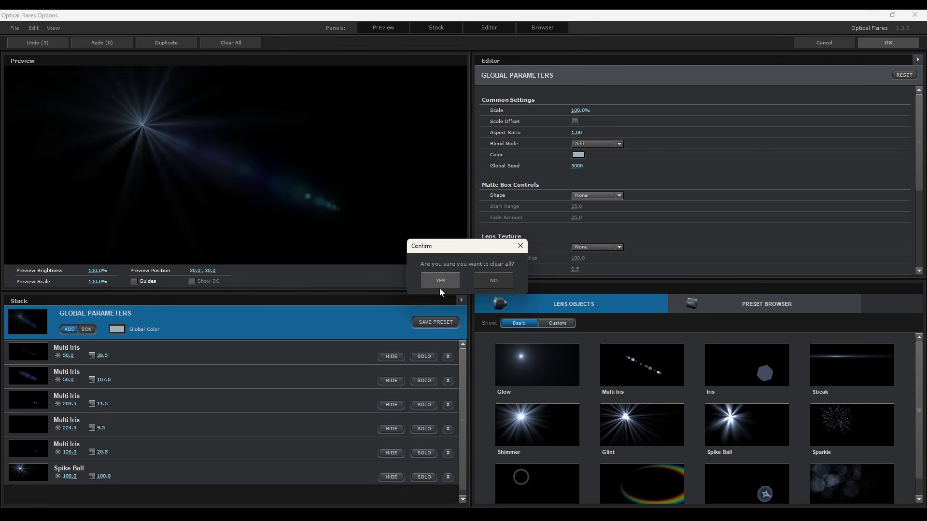
pyautogui.click(440, 287)
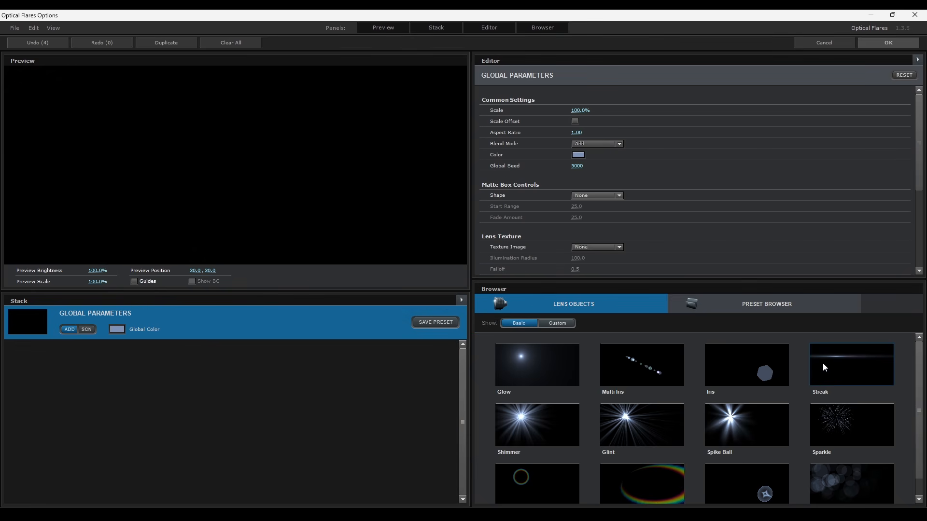
# Add a Streak object to the flare, raise its brightness and scale to 111, and undo the trial rotation
pyautogui.click(859, 368)
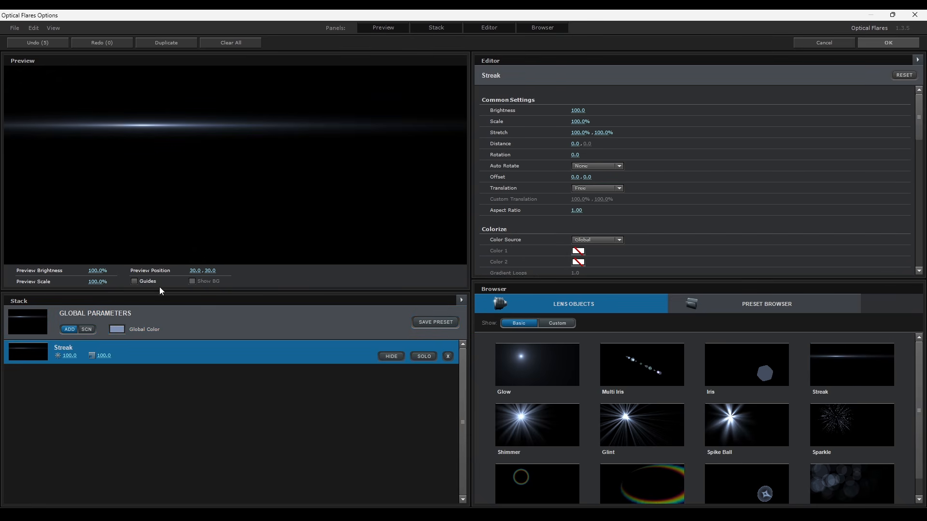
pyautogui.moveTo(151, 132)
pyautogui.mouseDown()
pyautogui.moveTo(209, 135)
pyautogui.moveTo(196, 138)
pyautogui.mouseUp()
pyautogui.moveTo(578, 121)
pyautogui.mouseDown()
pyautogui.moveTo(591, 120)
pyautogui.moveTo(587, 109)
pyautogui.mouseUp()
pyautogui.moveTo(575, 155); pyautogui.dragTo(606, 158)
pyautogui.hotkey('ctrl', 'z')
pyautogui.scroll(-4, 530, 233)
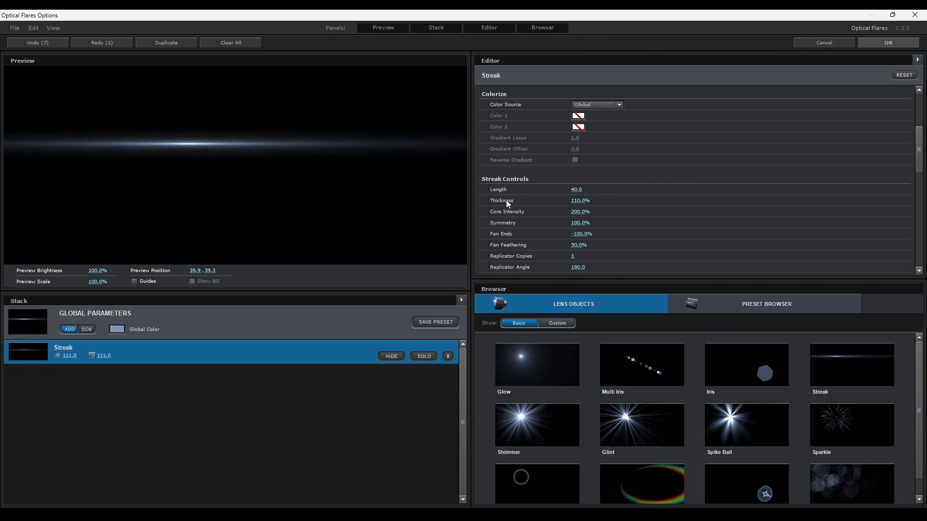
# Reduce the streak's length to 17.5 and its thickness to about 75.5%, and apply the flare setup
pyautogui.moveTo(576, 189); pyautogui.dragTo(547, 191)
pyautogui.moveTo(578, 200); pyautogui.dragTo(568, 199)
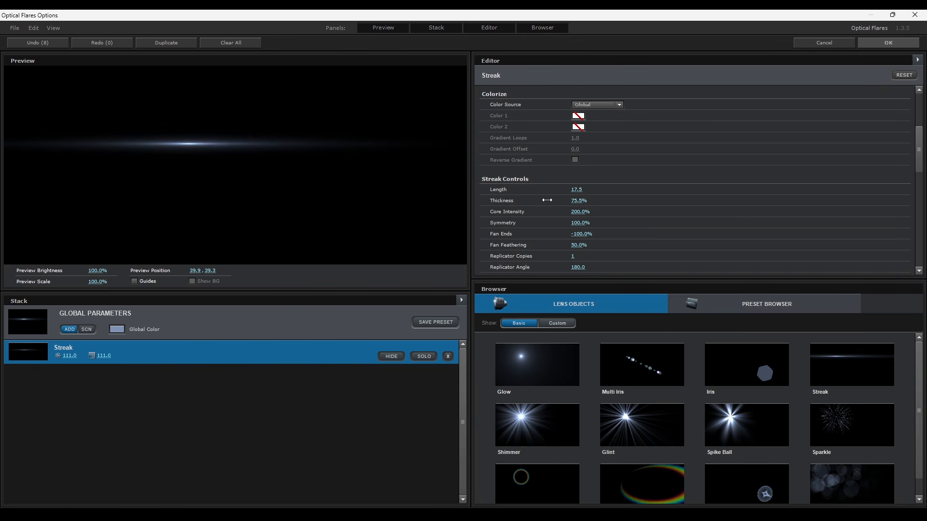
pyautogui.click(888, 43)
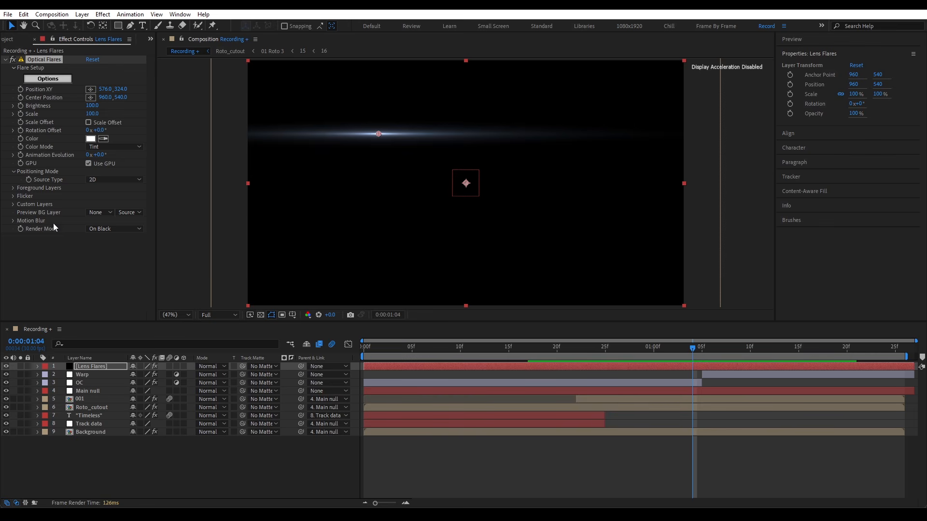
# Set Optical Flares' render mode to On Transparent and move the flare centre to just above the 001 number
pyautogui.click(96, 229)
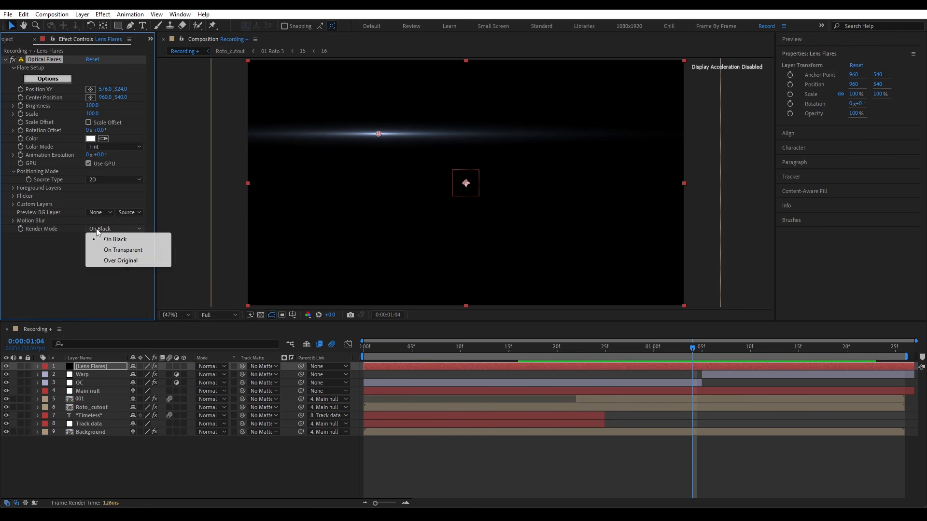
pyautogui.click(123, 250)
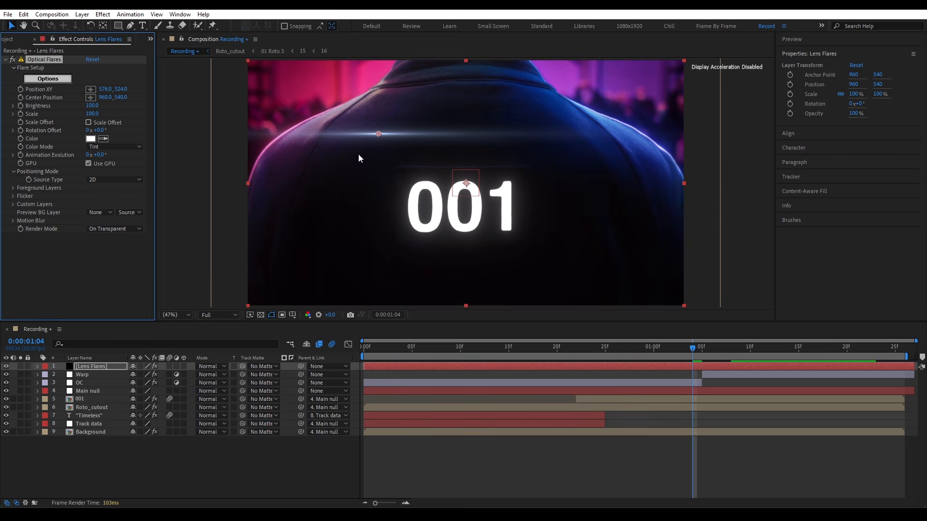
pyautogui.click(219, 366)
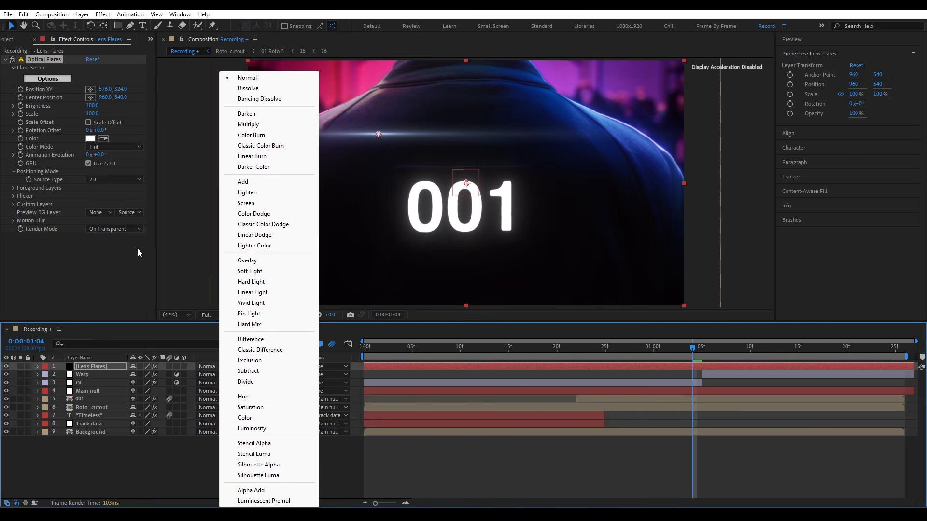
pyautogui.click(113, 255)
pyautogui.click(44, 60)
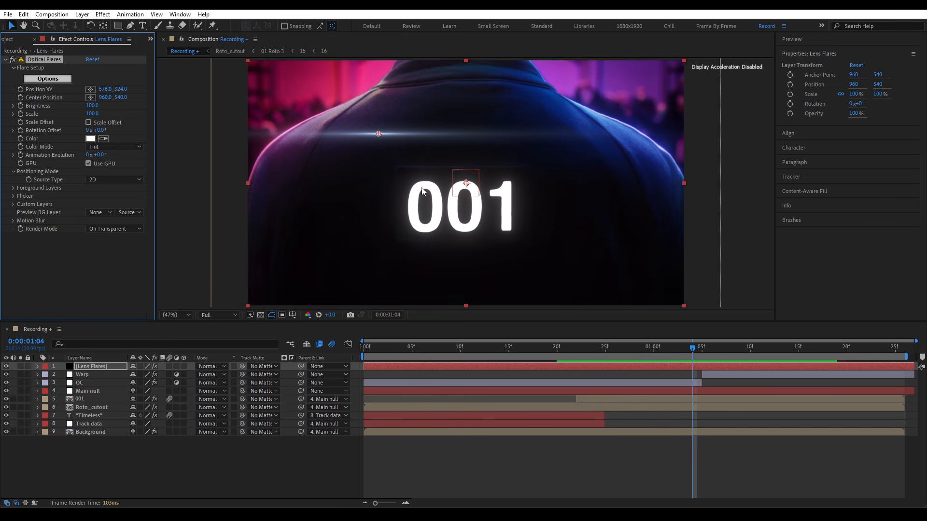
pyautogui.moveTo(379, 137); pyautogui.dragTo(443, 144)
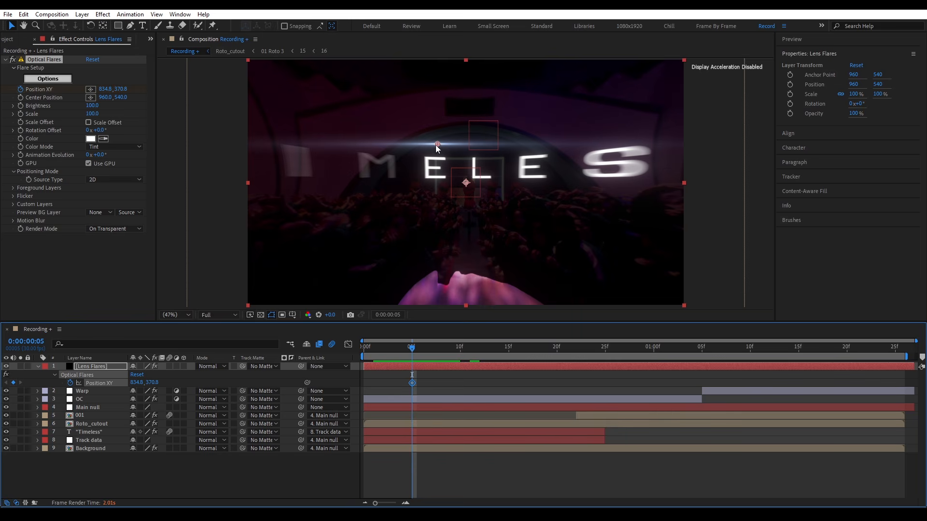
# Animate the flare's Position XY from beyond the frame's right edge at 0:00:00:05 to beyond its left edge at 0:00:01:16, and solo the layer
pyautogui.moveTo(436, 145); pyautogui.dragTo(768, 174)
pyautogui.moveTo(513, 348); pyautogui.dragTo(798, 352)
pyautogui.moveTo(769, 175); pyautogui.dragTo(152, 173)
pyautogui.click(20, 366)
pyautogui.click(528, 347)
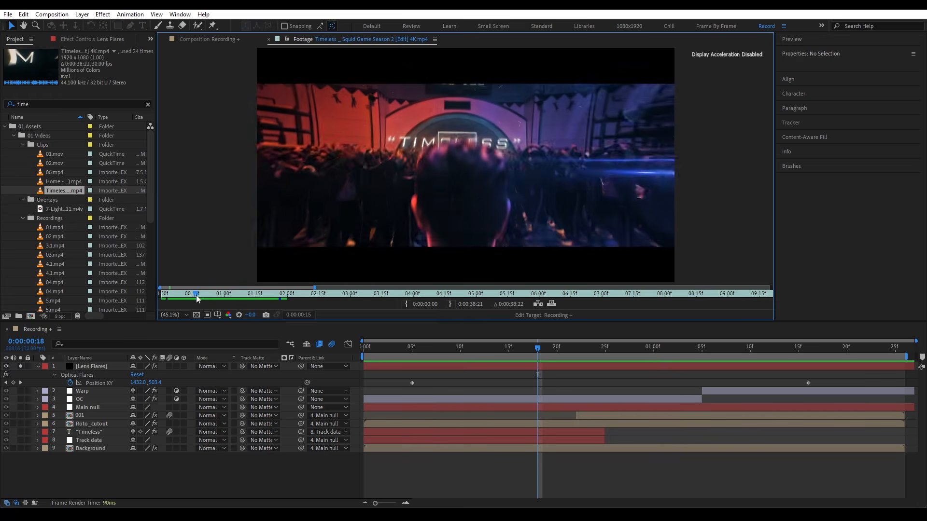
# Check the streak colours in the reference footage and animate the flare's Color from blue at 0:00:00:15 to orange at 0:00:01:11
pyautogui.moveTo(196, 295); pyautogui.dragTo(241, 294)
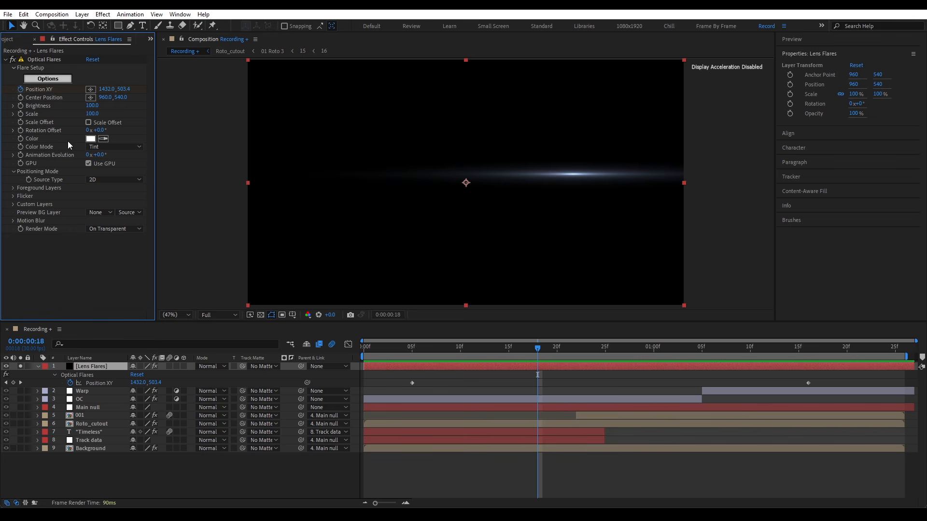
pyautogui.hotkey('ctrl', 'z')
pyautogui.click(20, 139)
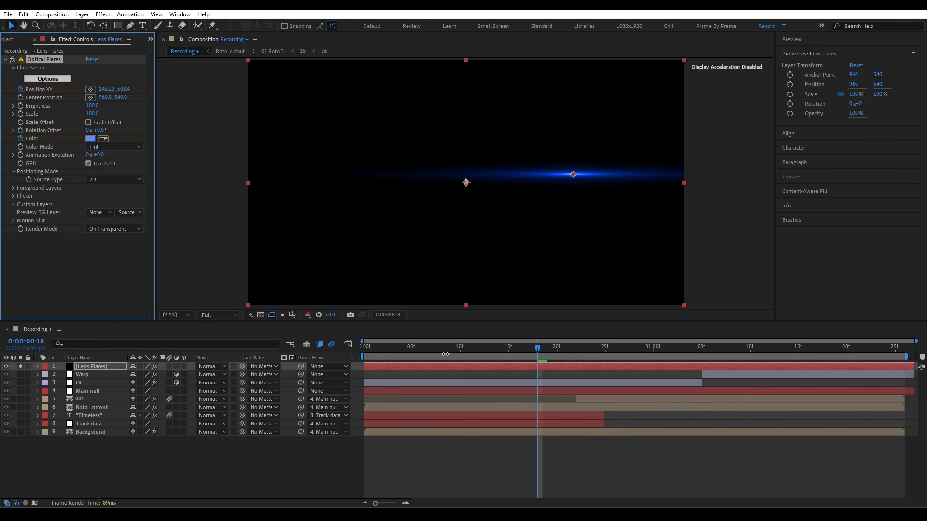
pyautogui.moveTo(549, 352); pyautogui.dragTo(702, 346)
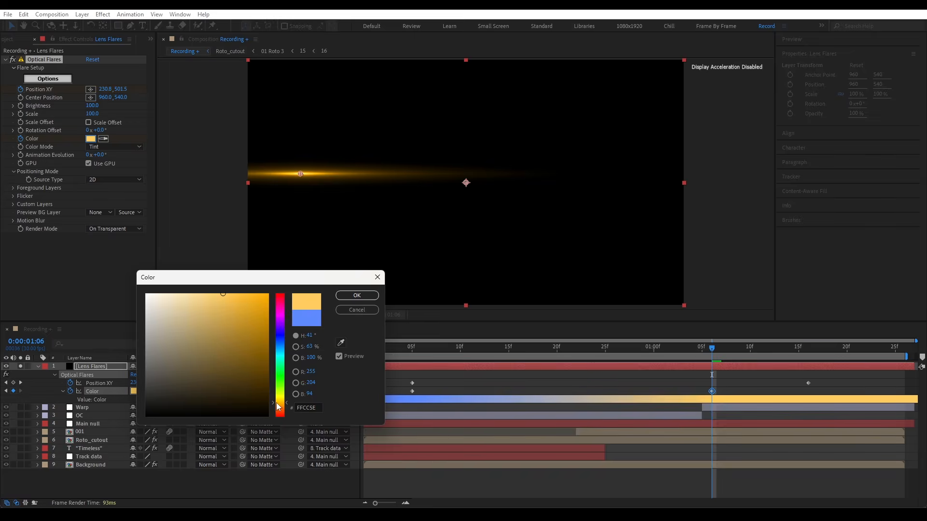
pyautogui.moveTo(278, 407); pyautogui.dragTo(278, 410)
pyautogui.click(356, 296)
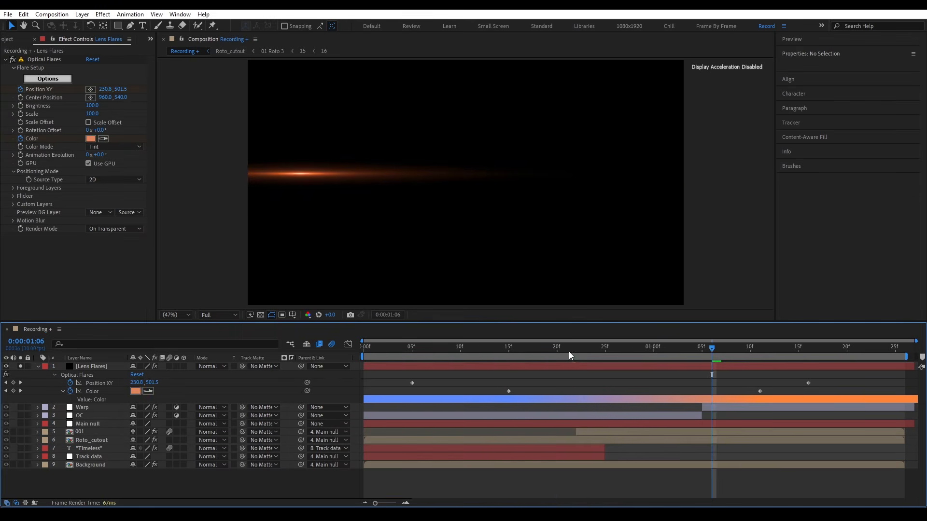
pyautogui.moveTo(568, 351); pyautogui.dragTo(556, 371)
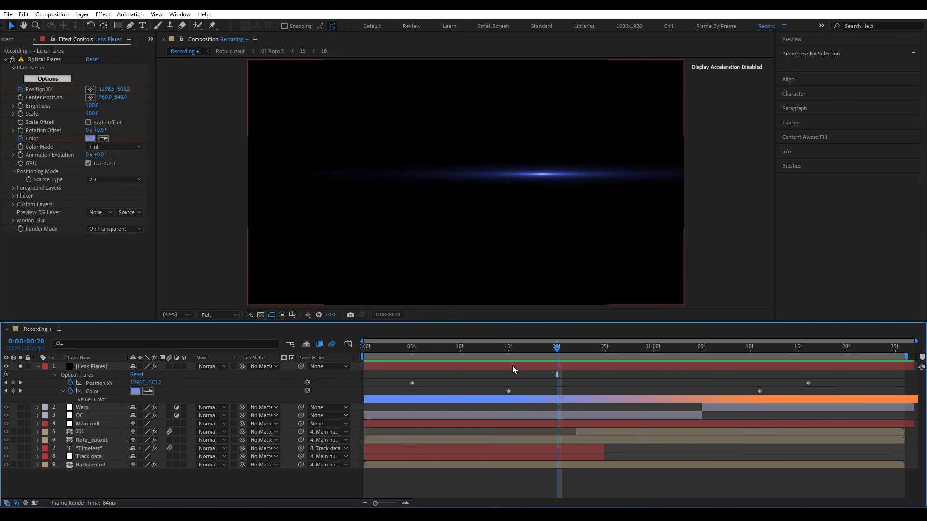
# Duplicate the lens flare layer, shift both Position XY keyframes of the copy lower in the frame, and open its flare setup
pyautogui.click(519, 368)
pyautogui.hotkey('ctrl', 'd')
pyautogui.click(99, 383)
pyautogui.press('j')
pyautogui.press('j')
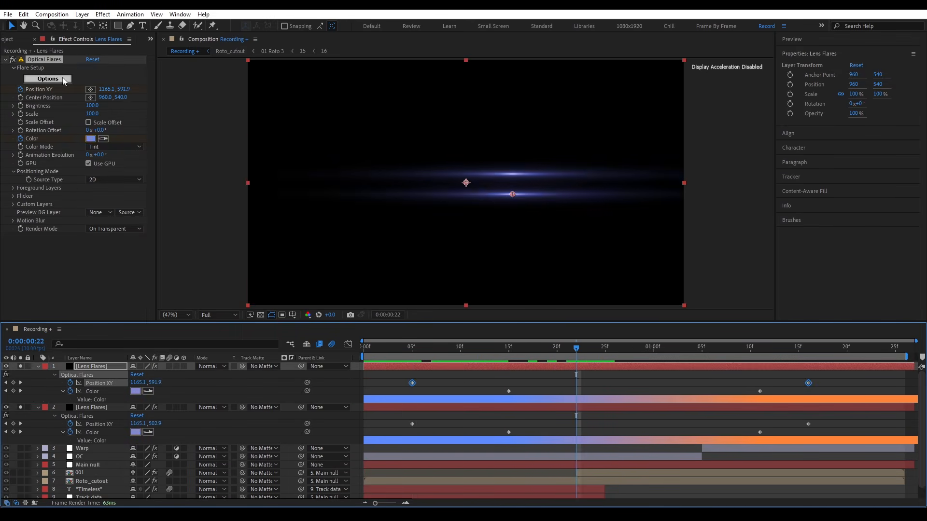
pyautogui.click(48, 78)
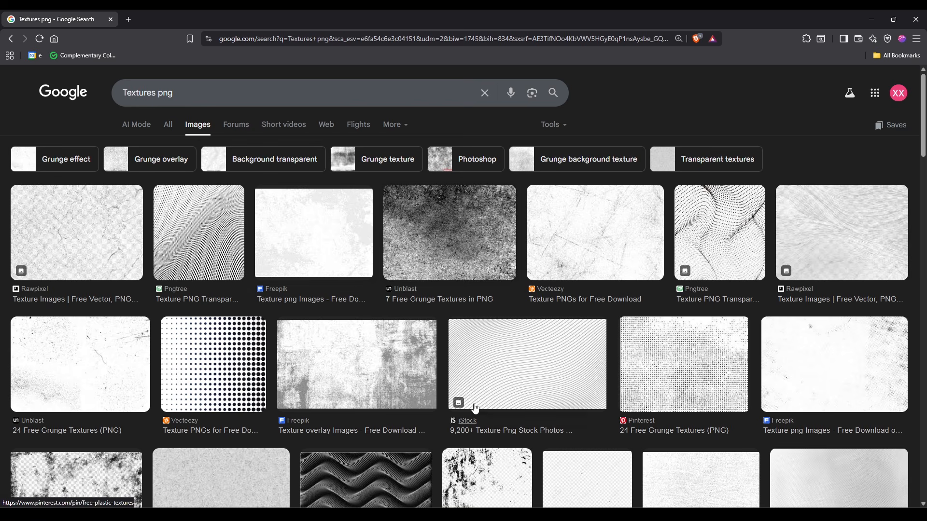
# Browse the Google image results for "Textures png" in the web browser for possible overlay textures
pyautogui.scroll(-4, 581, 420)
pyautogui.scroll(-10, 721, 305)
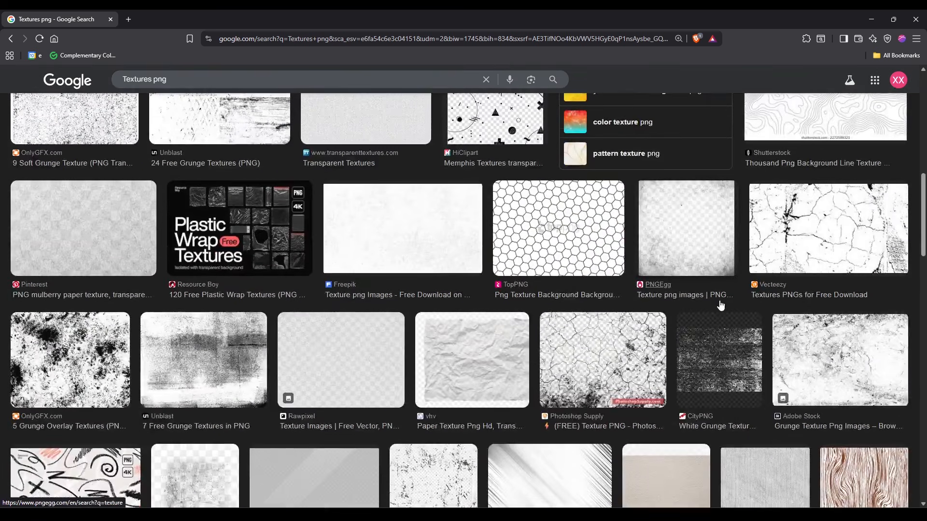
pyautogui.scroll(3, 721, 305)
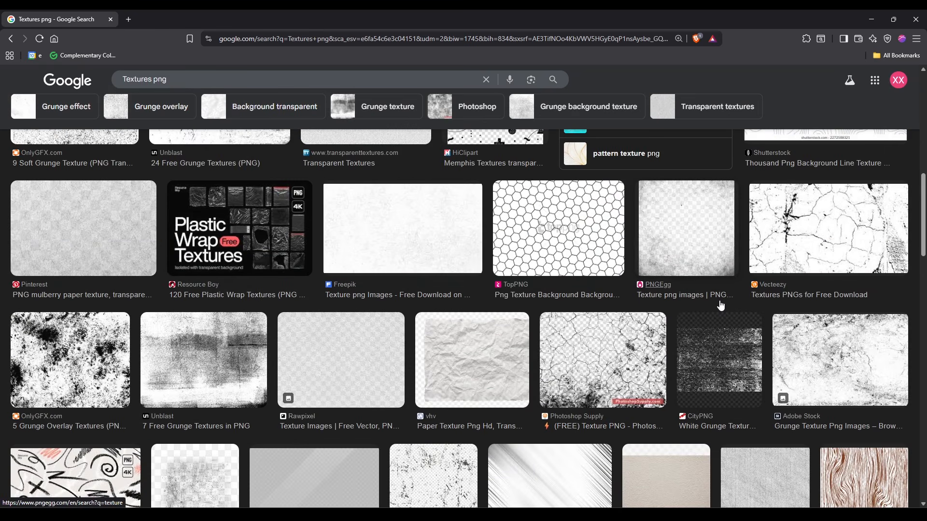
pyautogui.scroll(-2, 721, 305)
pyautogui.scroll(3, 721, 304)
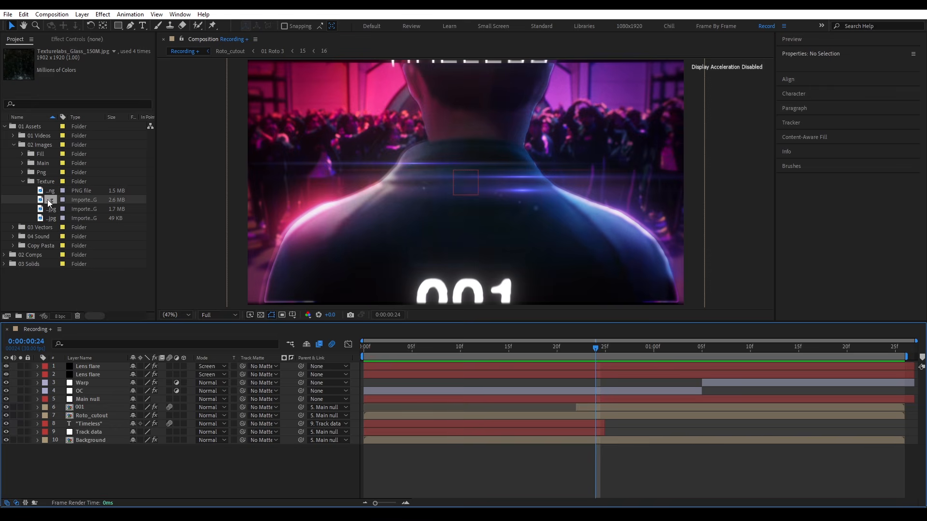
# Place Texturelabs_Glass_150M.jpg above all layers in the Recording composition, set its blending mode to Screen and scale it to 179%
pyautogui.moveTo(61, 199); pyautogui.dragTo(99, 368)
pyautogui.click(210, 366)
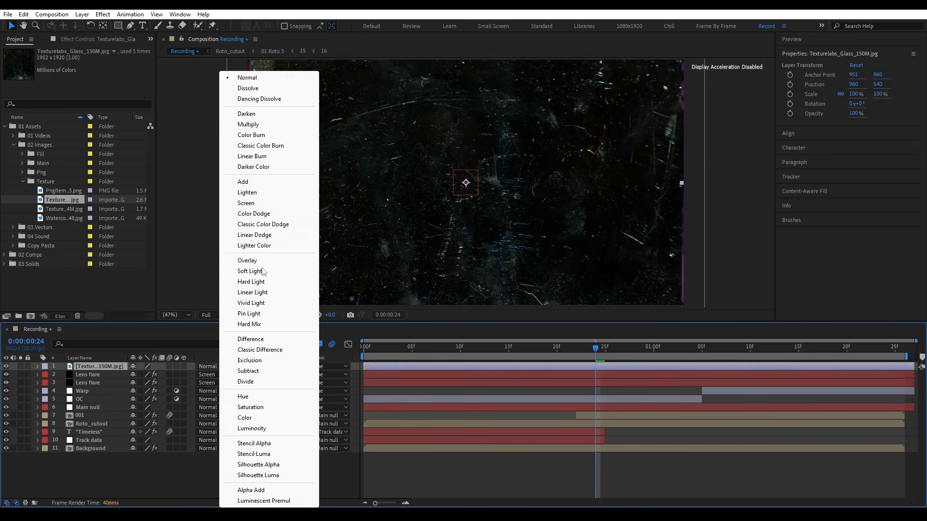
pyautogui.click(251, 201)
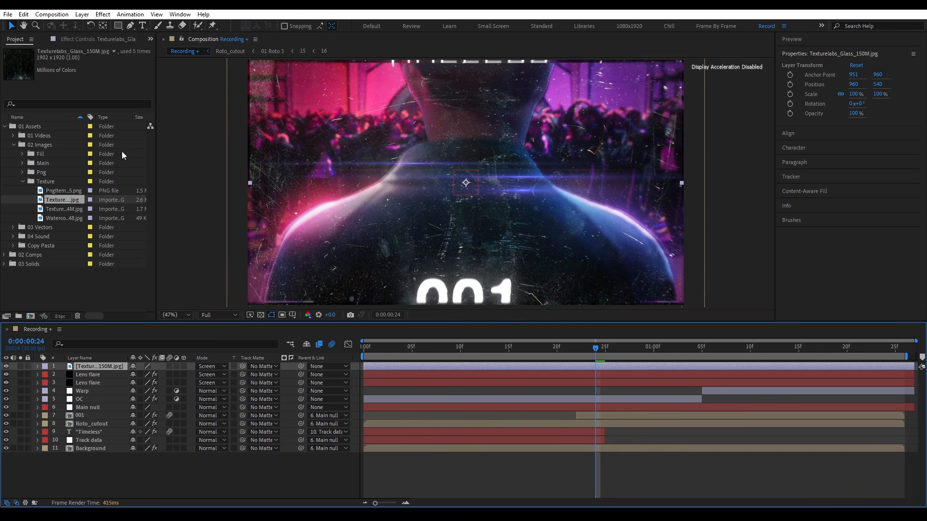
pyautogui.click(22, 182)
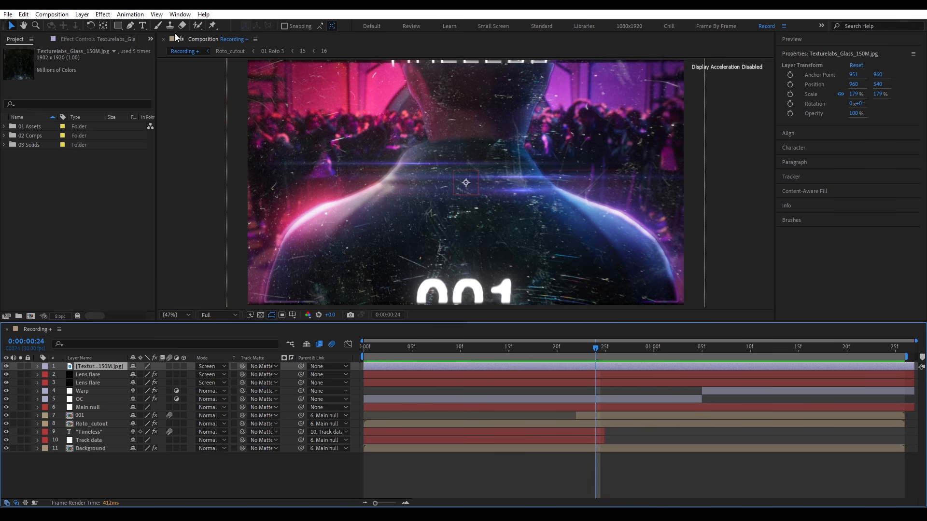
# Mask the glass texture to the area around the jacket's back and 001 number, feathering the mask by 165 pixels
pyautogui.press('h')
pyautogui.press('f')
pyautogui.moveTo(351, 292)
pyautogui.mouseDown()
pyautogui.moveTo(334, 210)
pyautogui.moveTo(333, 292)
pyautogui.mouseUp()
pyautogui.press('g')
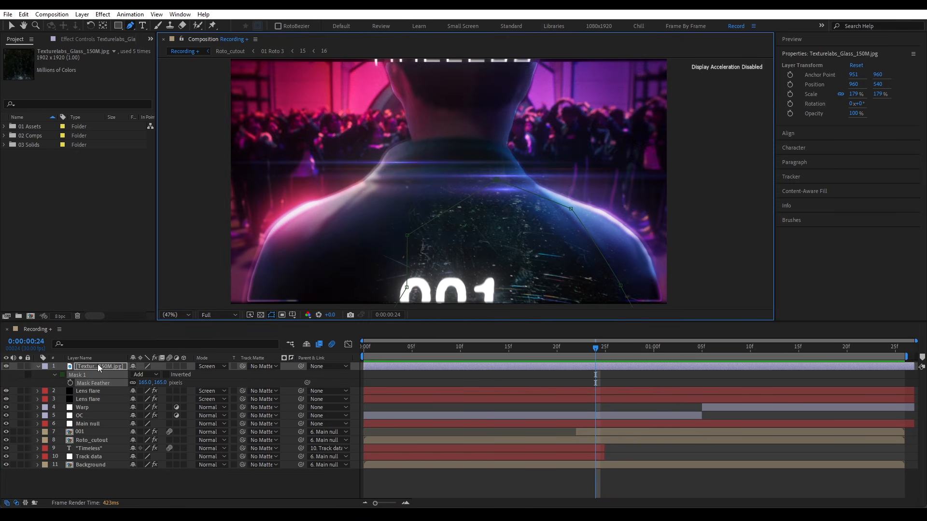
pyautogui.press('v')
# Tint the glass texture by mapping its white to blue
pyautogui.click(90, 76)
pyautogui.click(231, 380)
pyautogui.press('Return')
pyautogui.click(231, 381)
pyautogui.click(100, 367)
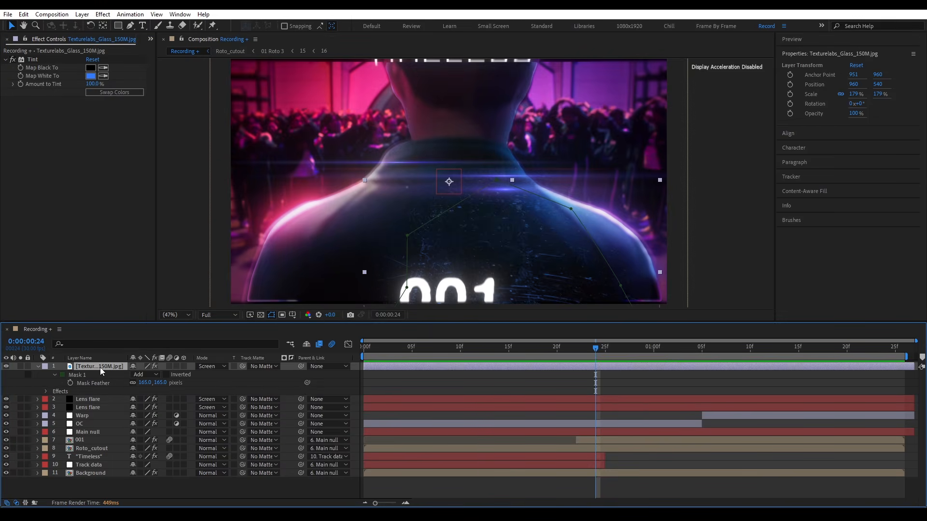
# Reduce the texture's opacity and keyframe it to fade in and out between about 0:00:00:17 and 0:00:01:08
pyautogui.press('t')
pyautogui.moveTo(133, 374); pyautogui.dragTo(108, 374)
pyautogui.click(61, 375)
pyautogui.hotkey('shift', 'pageup')
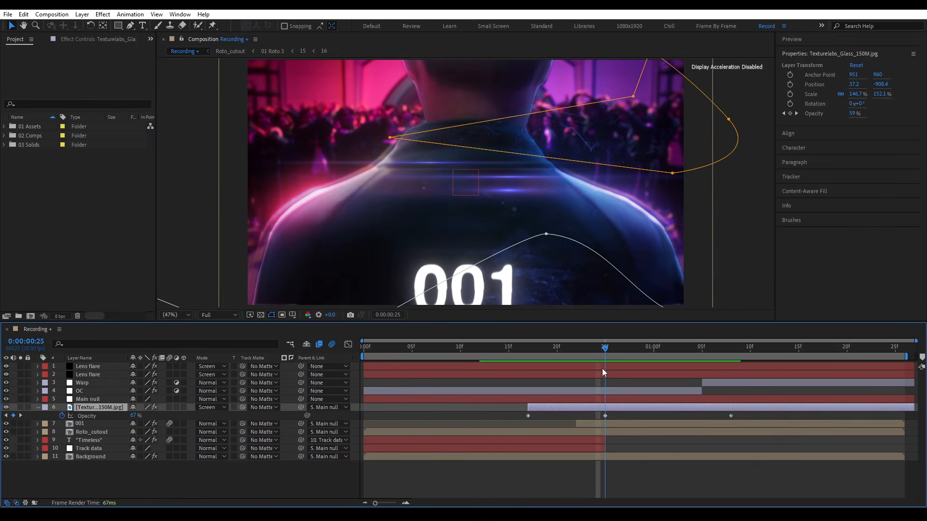
pyautogui.click(37, 408)
pyautogui.click(114, 473)
# Create a full-frame black solid named "Black bars" on top of the other layers
pyautogui.rightClick(286, 333)
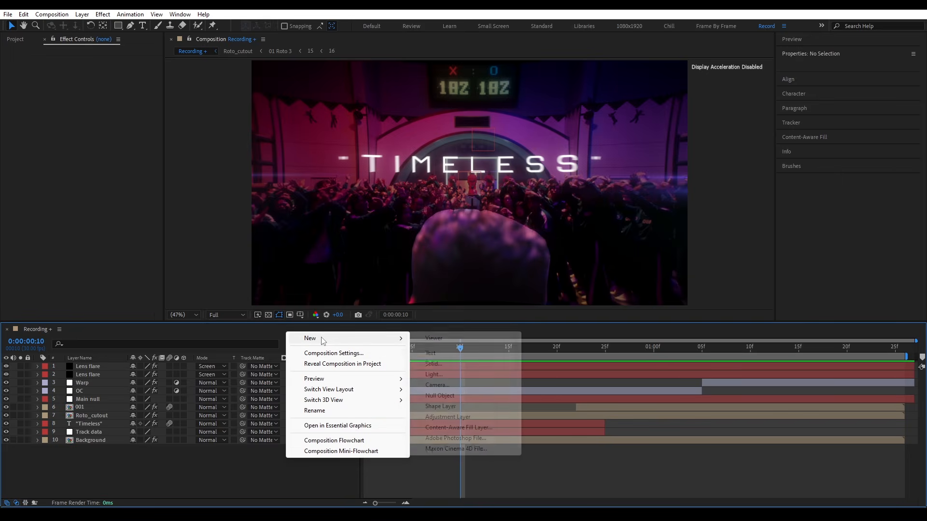
pyautogui.moveTo(320, 338)
pyautogui.click(461, 365)
pyautogui.write('Black bars')
pyautogui.press('Return')
# Apply CC Jaws to the Black bars solid with Completion 51%, Block shape and Height 0%
pyautogui.hotkey('ctrl', 'space')
pyautogui.write('cc ja')
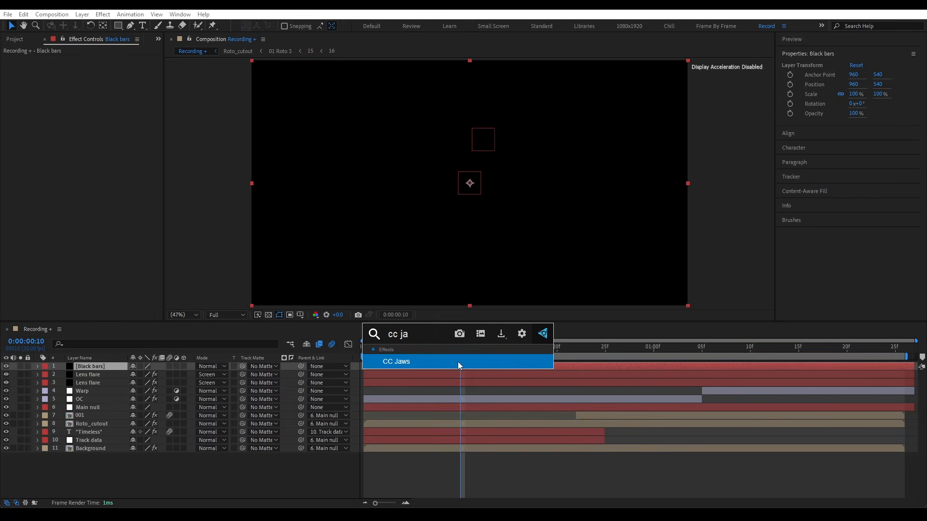
pyautogui.press('Return')
pyautogui.moveTo(95, 67); pyautogui.dragTo(121, 68)
pyautogui.click(128, 126)
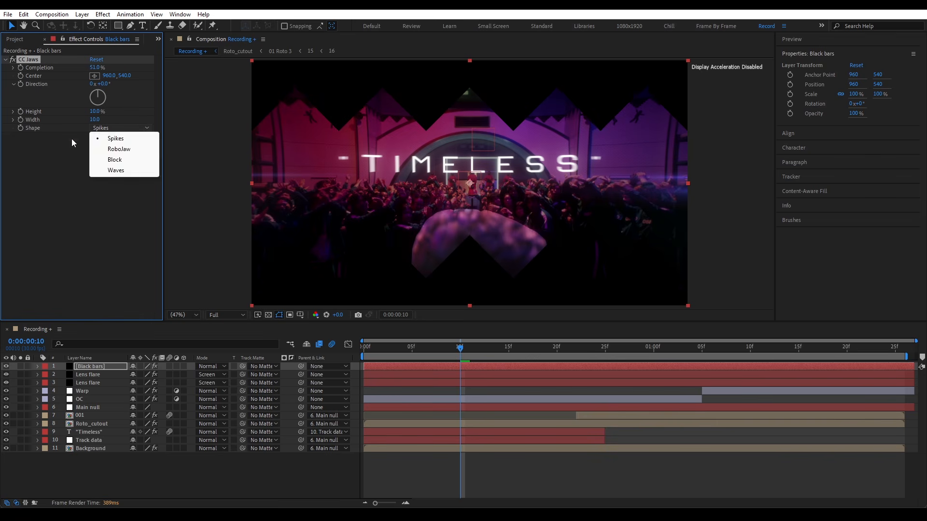
pyautogui.click(109, 159)
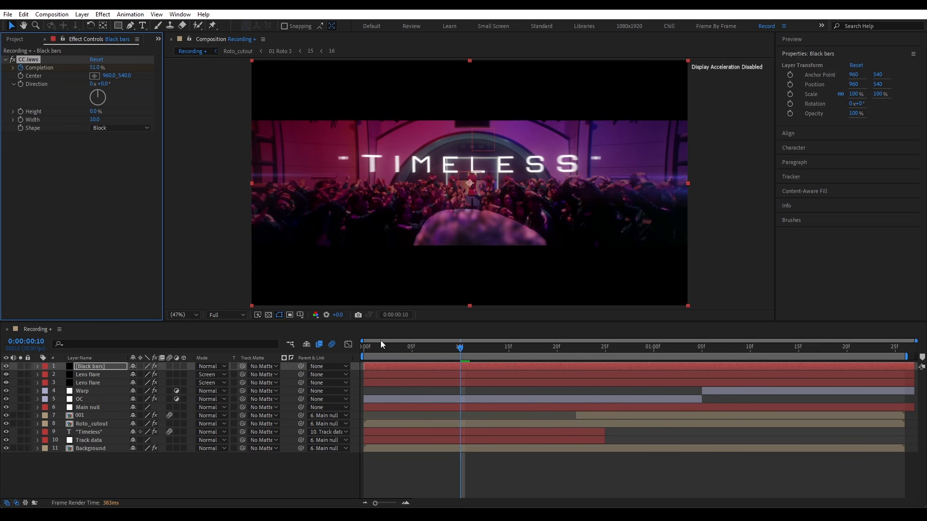
# Keyframe the black bars' CC Jaws Completion so they start at 100% on the composition's first frame
pyautogui.press('u')
pyautogui.click(139, 383)
pyautogui.press('Return')
pyautogui.press('Home')
pyautogui.click(139, 382)
pyautogui.write('100')
pyautogui.press('Return')
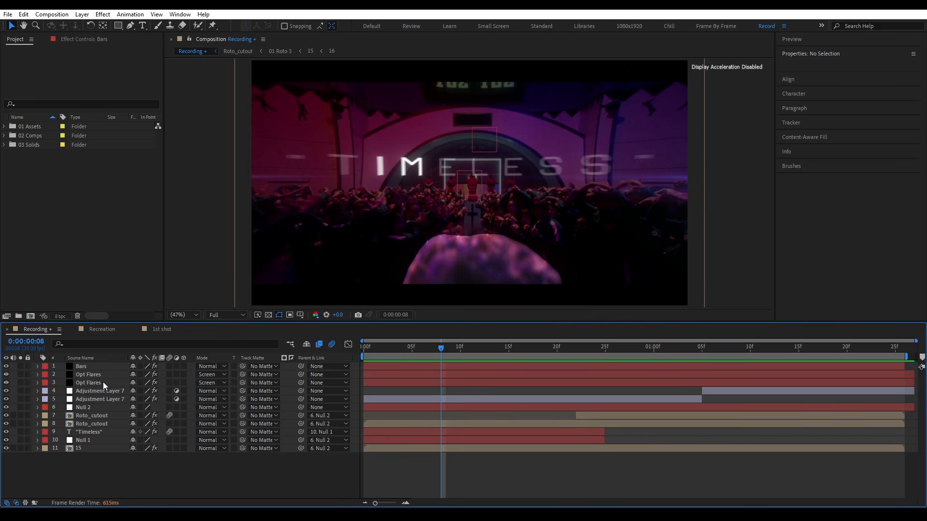
# Create a 1920 by 1080 px white solid named "White lines" above the bars layer
pyautogui.click(86, 366)
pyautogui.rightClick(203, 355)
pyautogui.moveTo(222, 357)
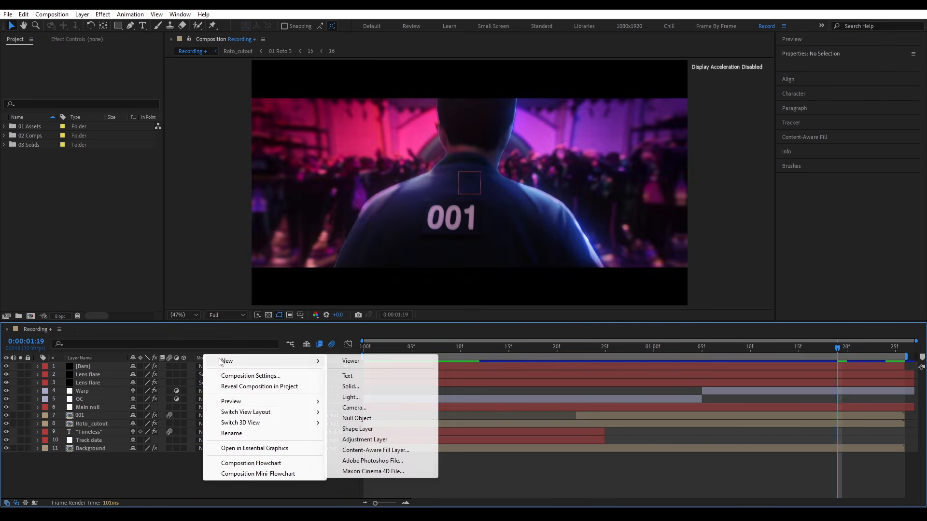
pyautogui.click(363, 388)
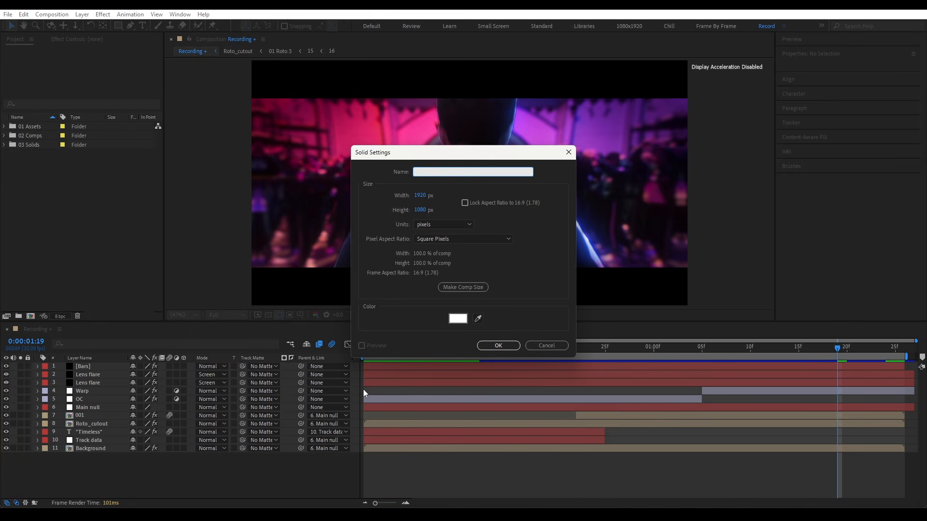
pyautogui.click(457, 318)
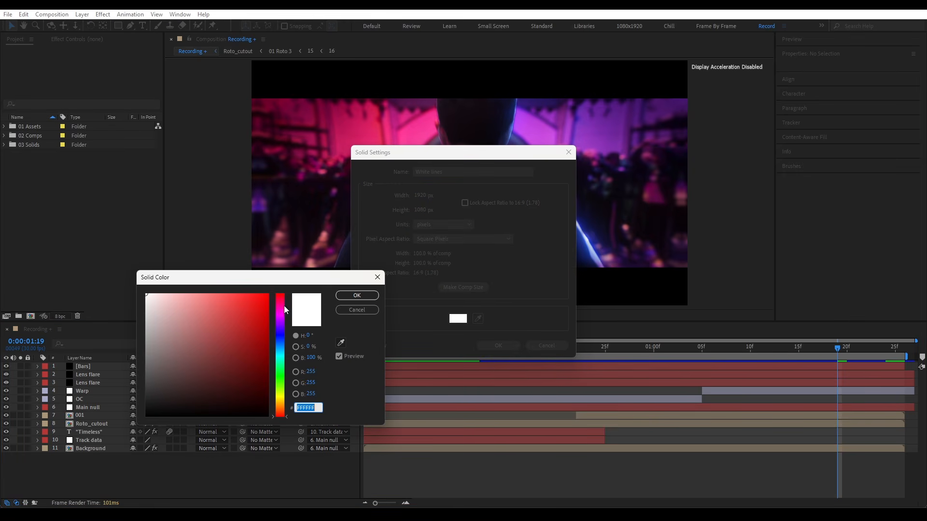
pyautogui.click(357, 295)
pyautogui.click(498, 346)
# Apply CC Jaws to the White lines solid and set its Completion to 25%
pyautogui.hotkey('ctrl', 'space')
pyautogui.write('cc ja')
pyautogui.press('Return')
pyautogui.click(95, 67)
pyautogui.write('25')
pyautogui.press('Return')
# Set the White lines' CC Jaws to Block shape, Height 0% and Completion 98%, leaving thin lines at the frame edges
pyautogui.click(116, 128)
pyautogui.click(114, 160)
pyautogui.click(94, 112)
pyautogui.write('0')
pyautogui.press('Return')
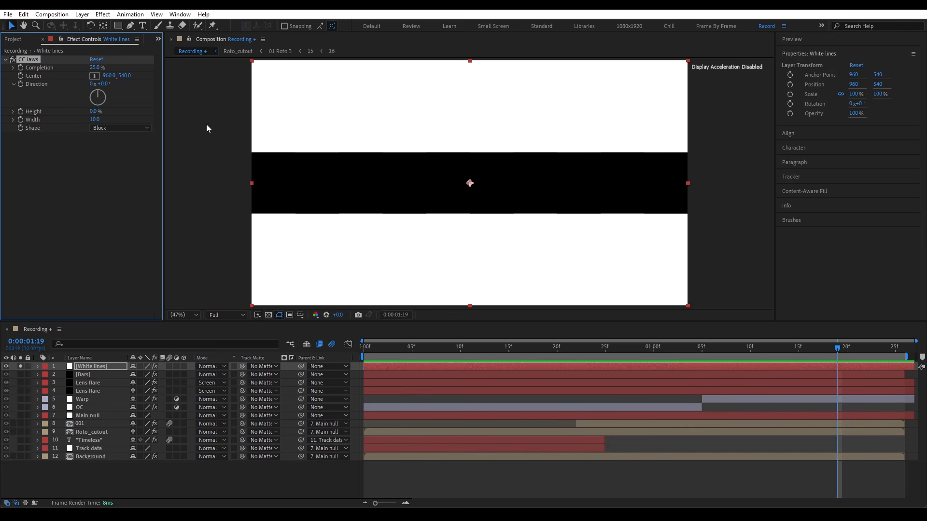
pyautogui.moveTo(87, 66); pyautogui.dragTo(129, 66)
pyautogui.press('Return')
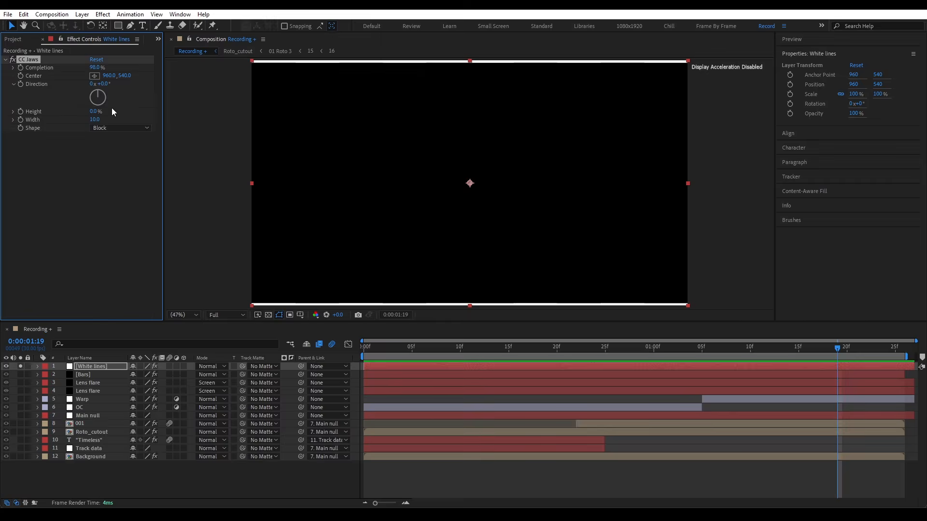
# Unlink the White lines' Scale and animate its width from 0% at 0:00:00:16 to 100% at 0:00:01:01
pyautogui.click(104, 366)
pyautogui.press('s')
pyautogui.press('space')
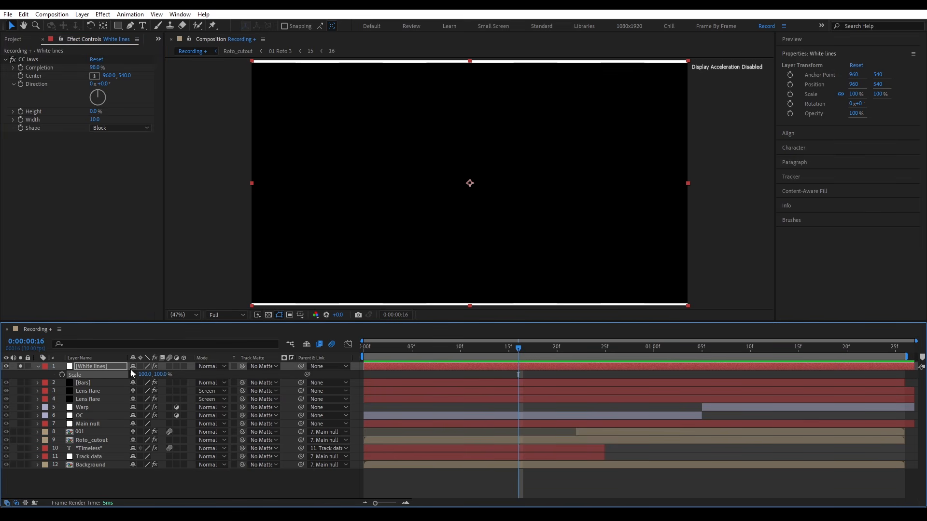
pyautogui.click(132, 375)
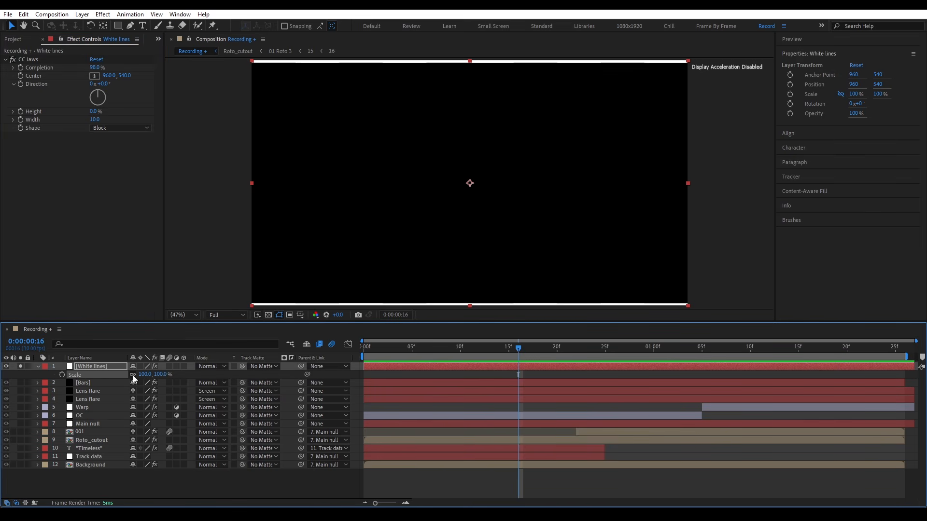
pyautogui.click(62, 374)
pyautogui.moveTo(144, 375)
pyautogui.mouseDown()
pyautogui.moveTo(125, 376)
pyautogui.moveTo(142, 376)
pyautogui.mouseUp()
pyautogui.moveTo(523, 374); pyautogui.dragTo(666, 375)
pyautogui.write('0')
pyautogui.press('Return')
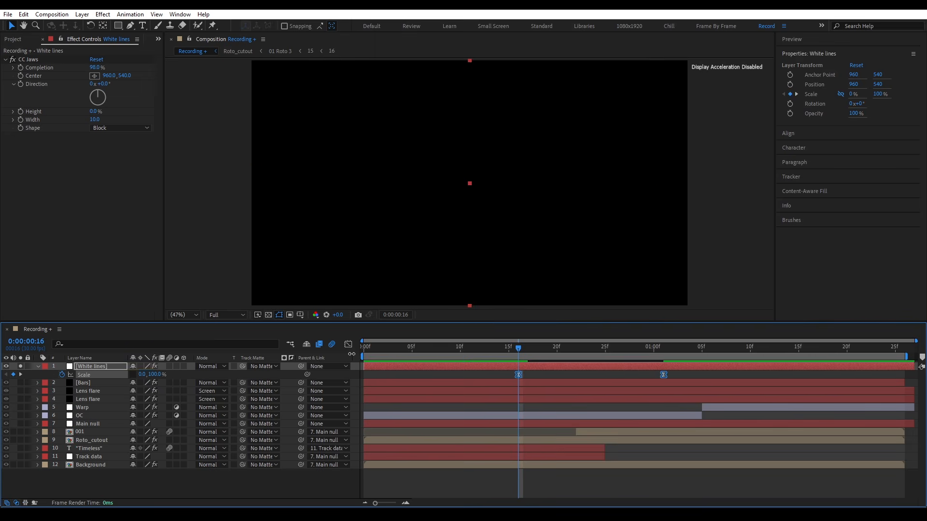
# Adjust the White lines' Scale easing curve and extend the animation's end to 0:00:01:05
pyautogui.click(348, 344)
pyautogui.moveTo(458, 420); pyautogui.dragTo(493, 401)
pyautogui.click(530, 493)
pyautogui.click(497, 346)
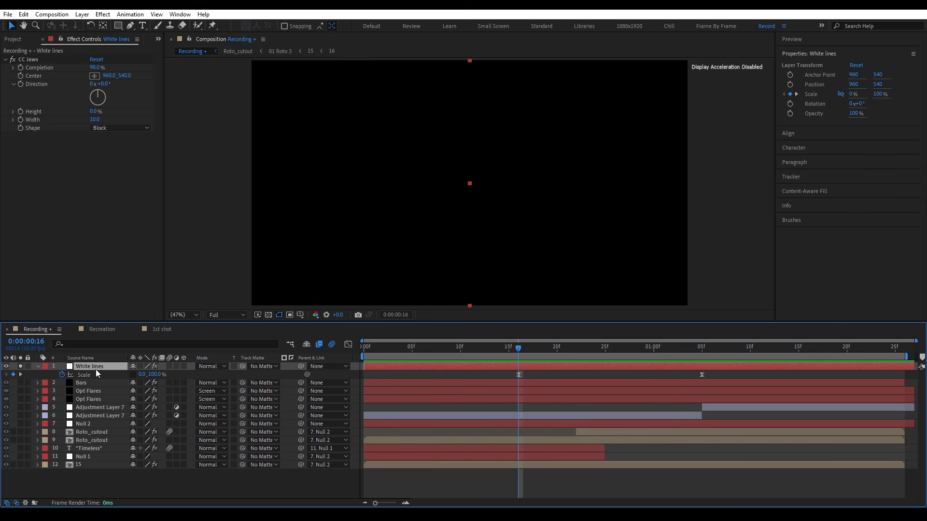
# Animate the White lines' Opacity from 100% at 0:00:00:16 to 0% at 0:00:01:05 and preview the fade
pyautogui.hotkey('shift', 't')
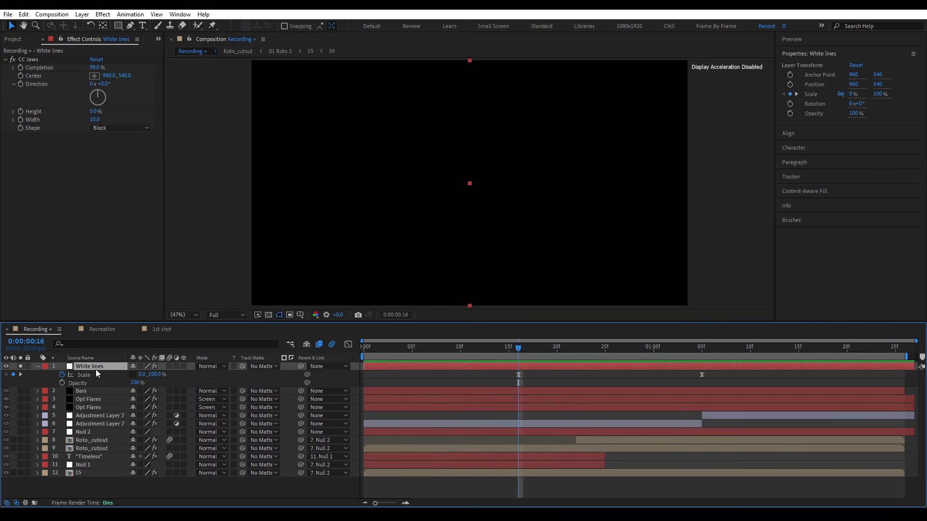
pyautogui.click(62, 382)
pyautogui.moveTo(623, 344); pyautogui.dragTo(703, 341)
pyautogui.moveTo(135, 383); pyautogui.dragTo(92, 383)
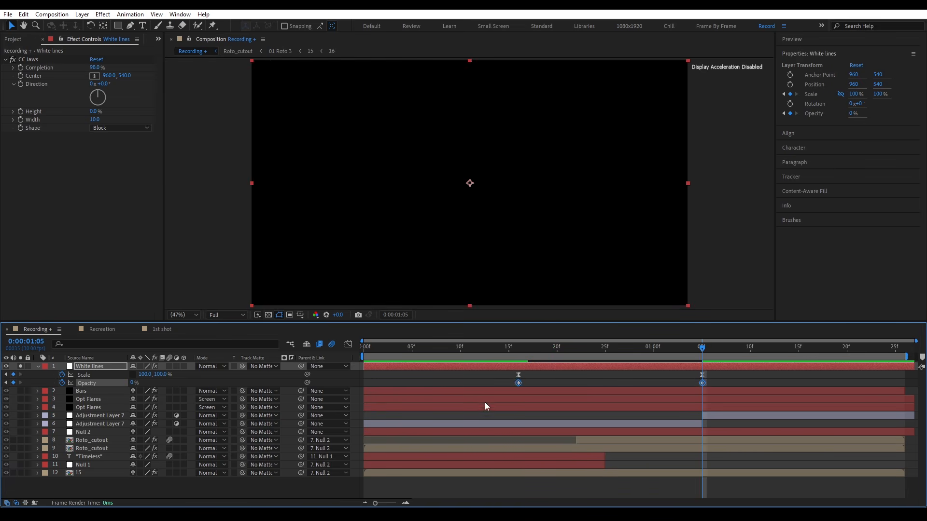
pyautogui.click(537, 347)
pyautogui.press('space')
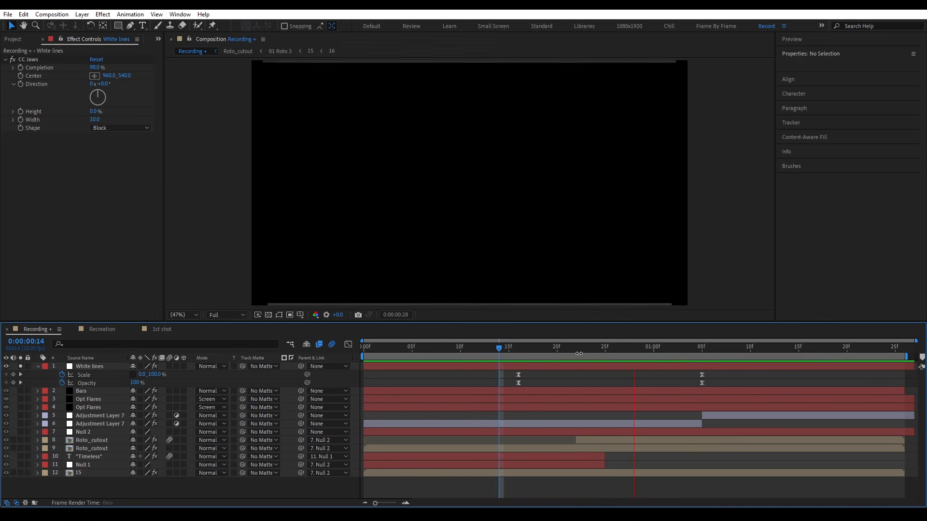
# Apply a Fill effect to the White lines layer and add a white Color keyframe at 0:00:00:16
pyautogui.click(15, 38)
pyautogui.doubleClick(57, 191)
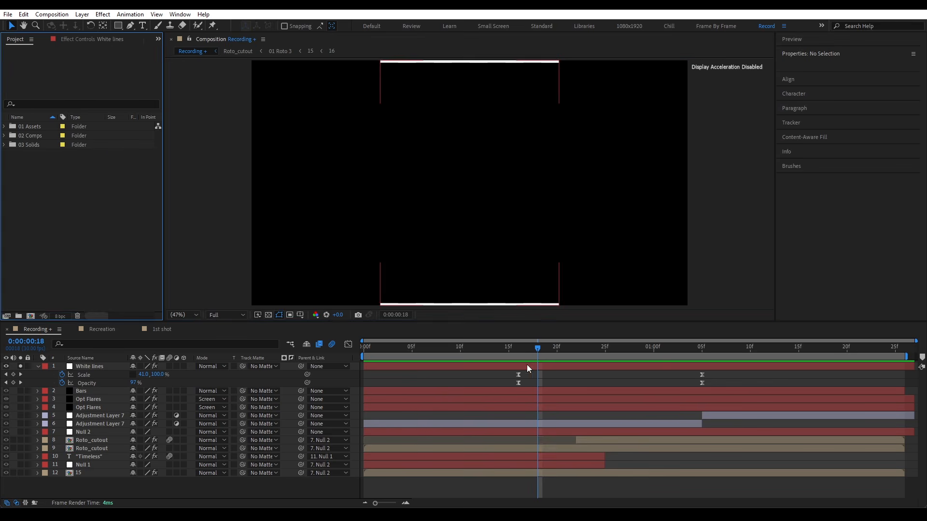
pyautogui.click(526, 366)
pyautogui.hotkey('ctrl', 'space')
pyautogui.write('fill')
pyautogui.press('Return')
pyautogui.click(95, 161)
pyautogui.click(146, 294)
pyautogui.click(357, 295)
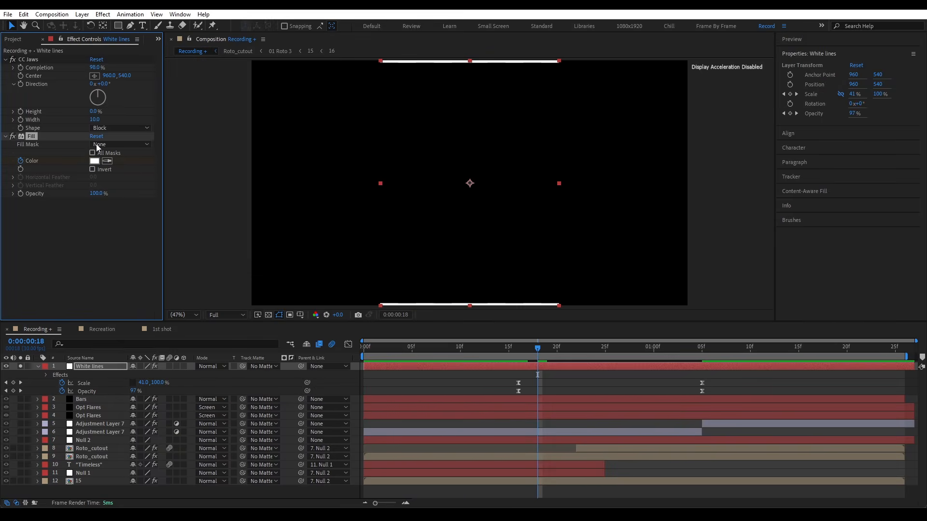
pyautogui.press('u')
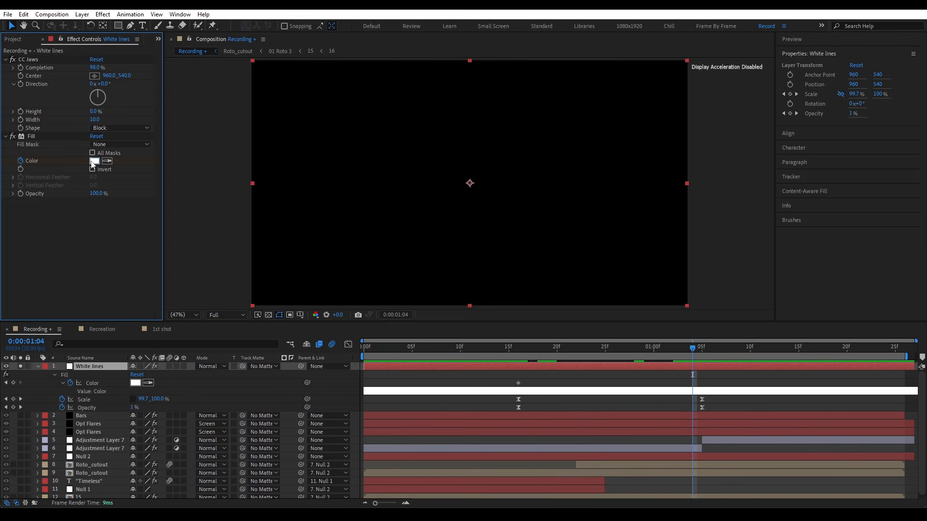
# Set the White lines' Fill Color to red FF2525 at 0:00:01:04 and preview the complete composition
pyautogui.click(93, 162)
pyautogui.click(251, 293)
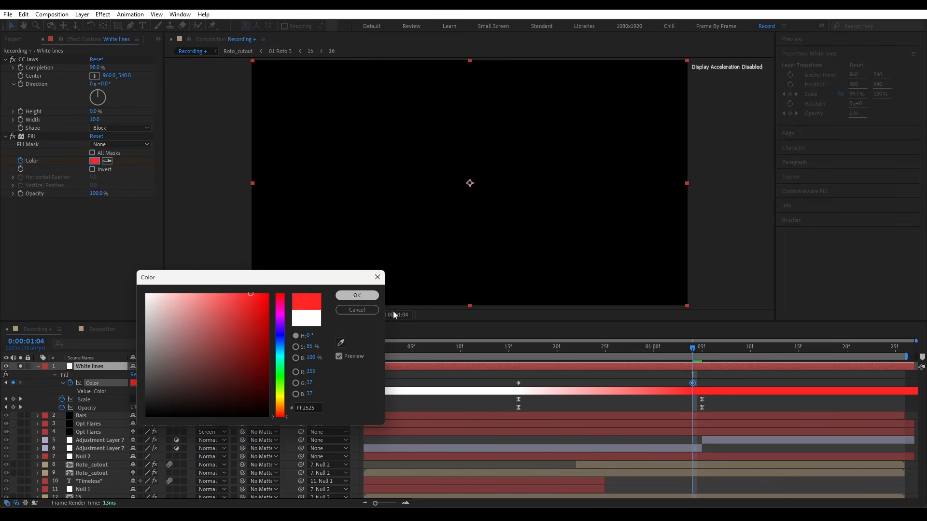
pyautogui.click(356, 295)
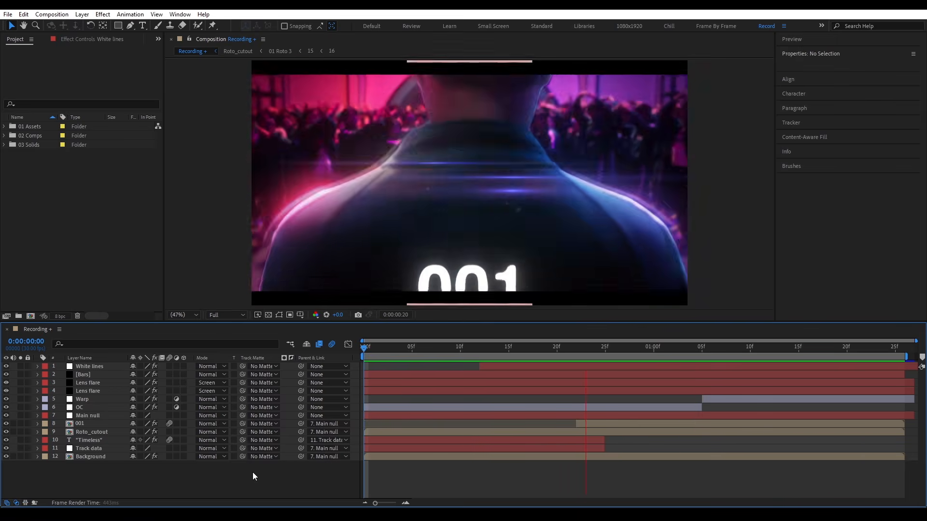
pyautogui.click(253, 472)
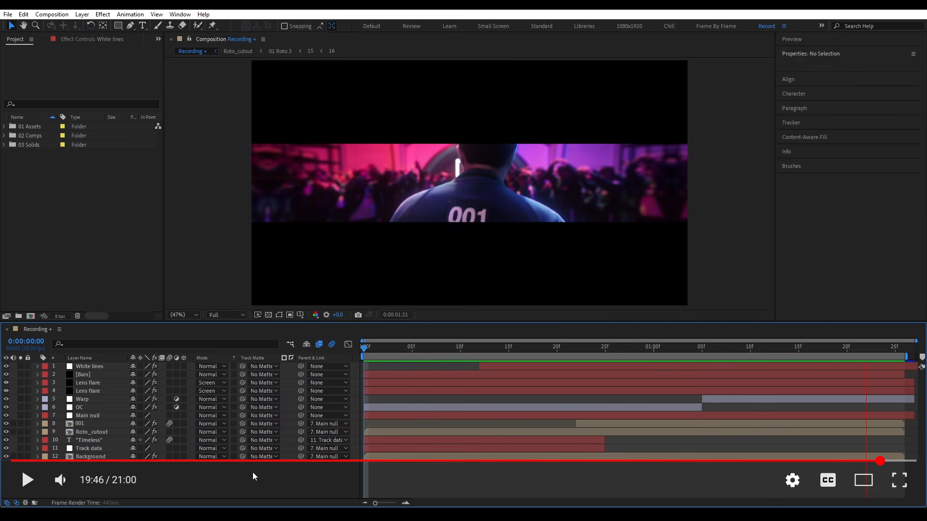